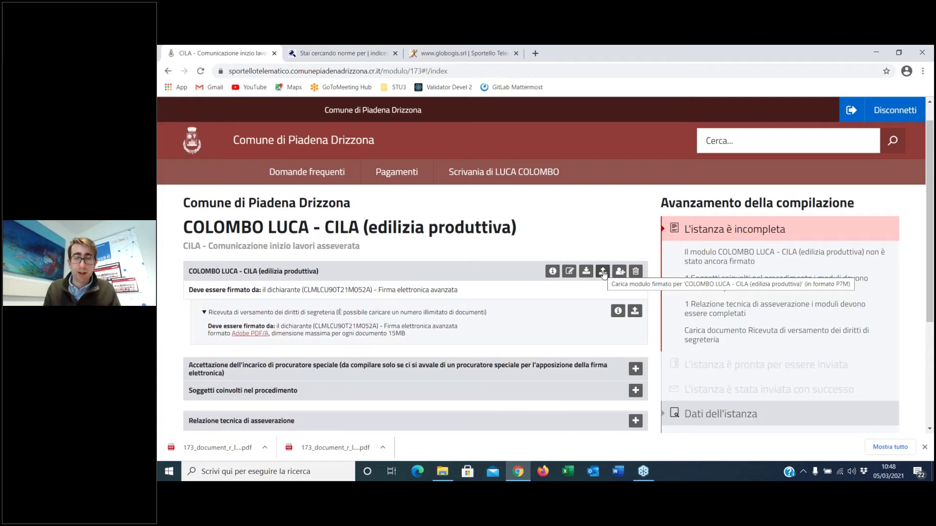
# - Upload the most recent signed CILA P7M file from Download as the signed main module
pyautogui.click(603, 272)
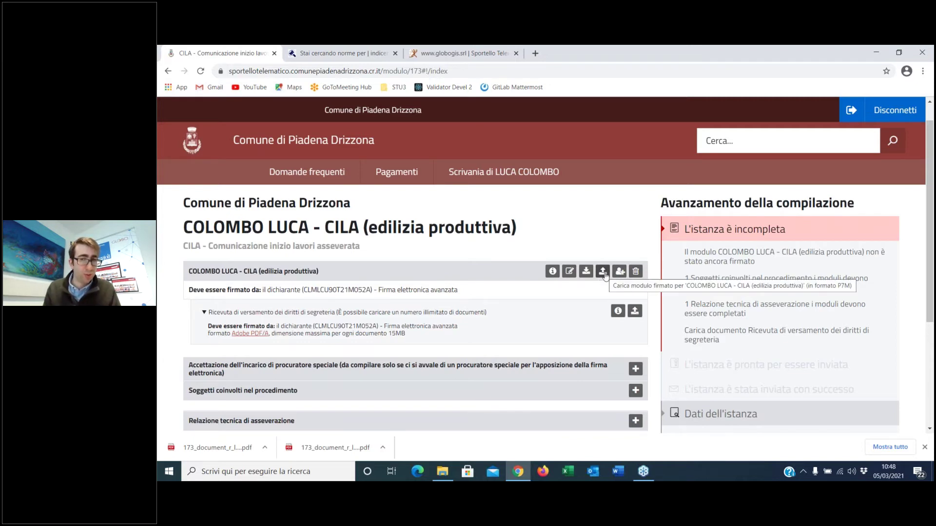
pyautogui.click(603, 272)
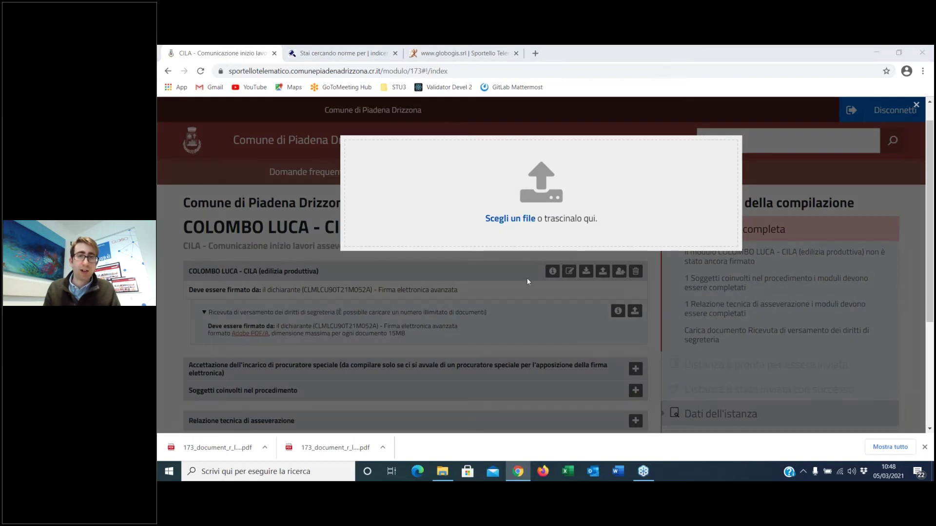
pyautogui.click(510, 218)
pyautogui.click(445, 133)
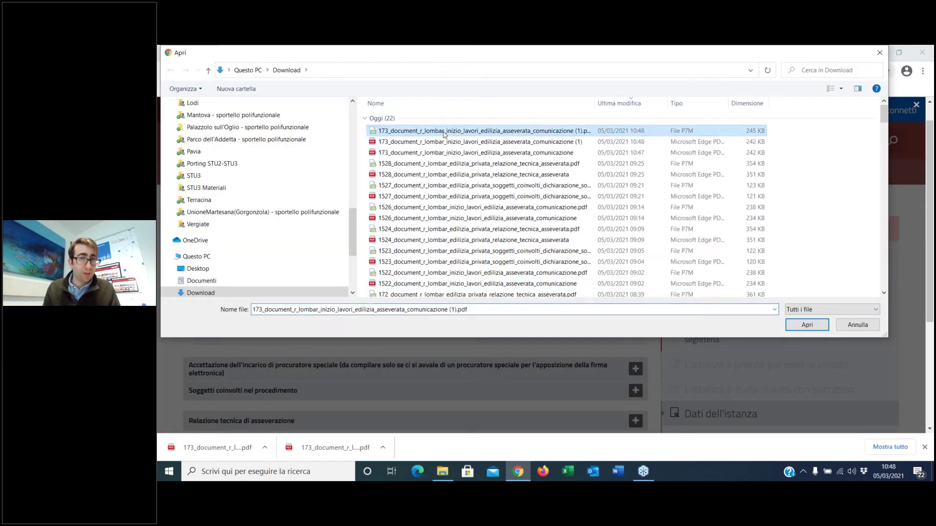
pyautogui.click(807, 325)
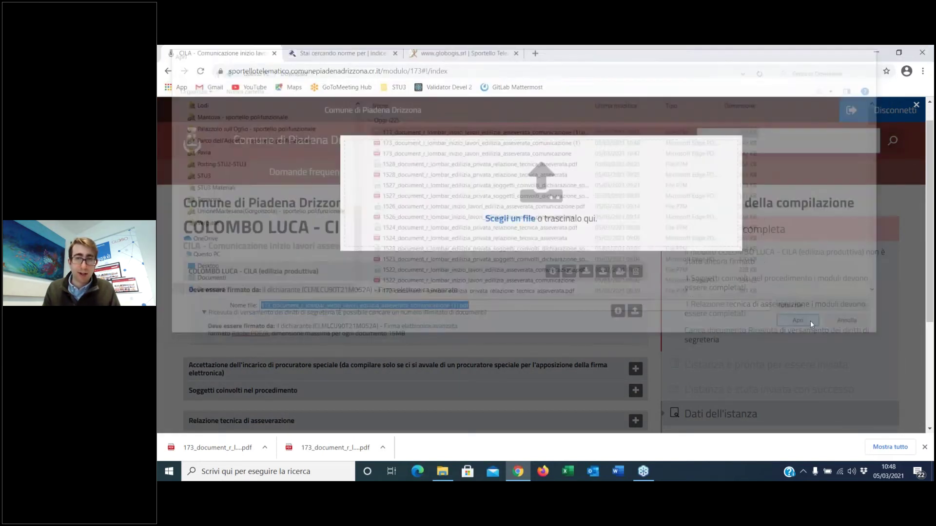
pyautogui.click(541, 245)
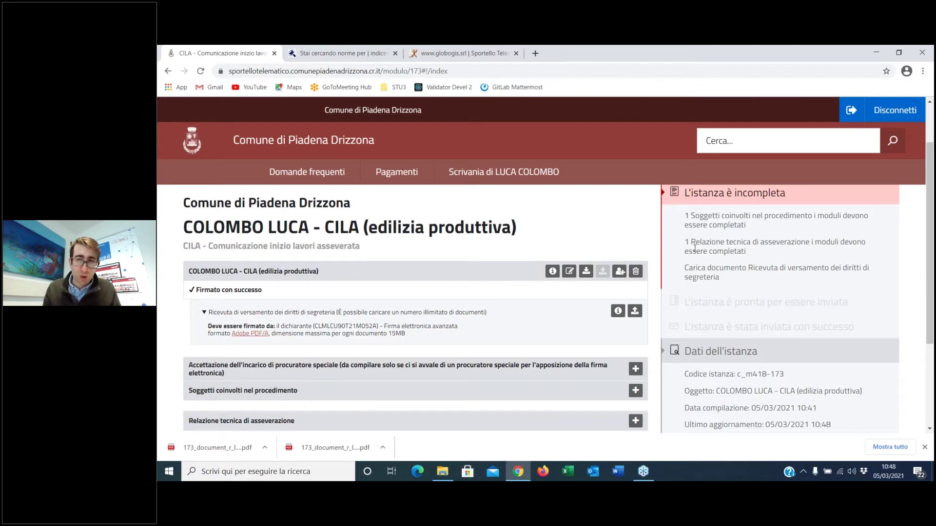
# - Start attaching the secretariat-fee payment receipt, then cancel without uploading anything
pyautogui.scroll(1, 695, 248)
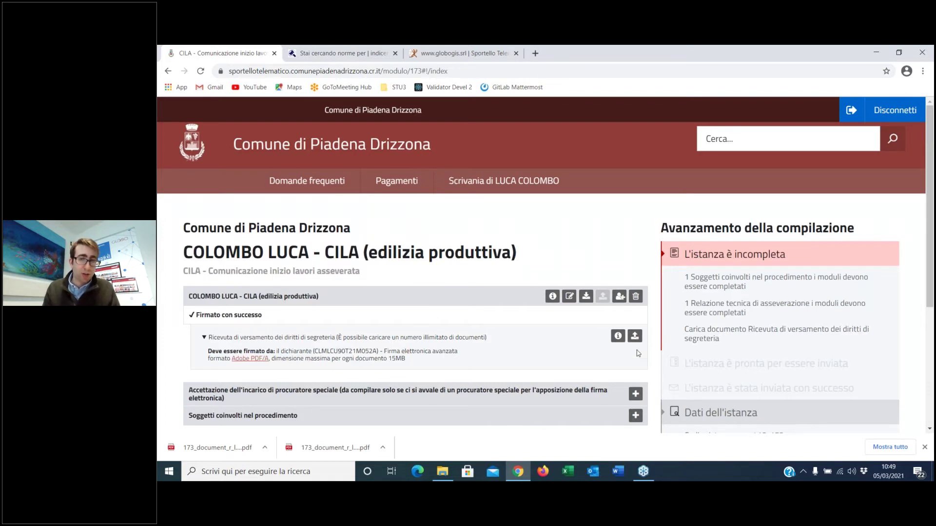
pyautogui.scroll(-1, 639, 341)
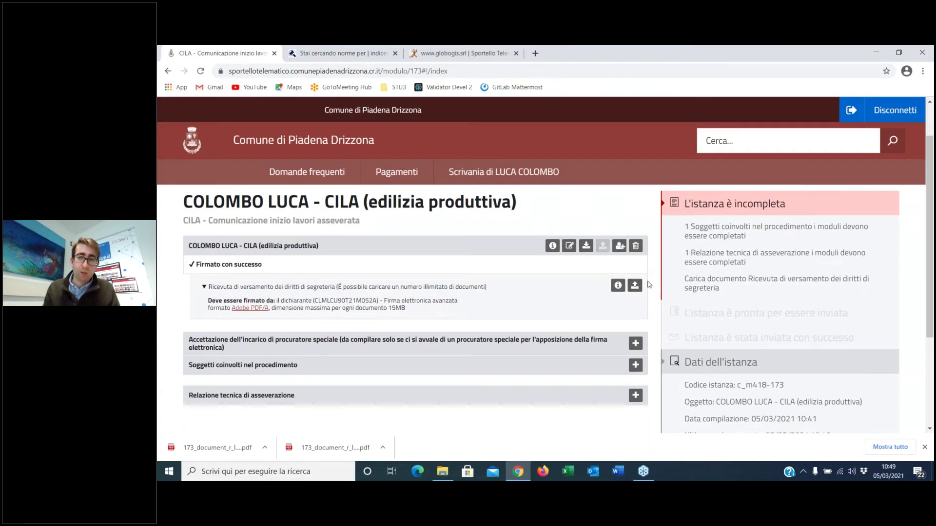
pyautogui.click(635, 286)
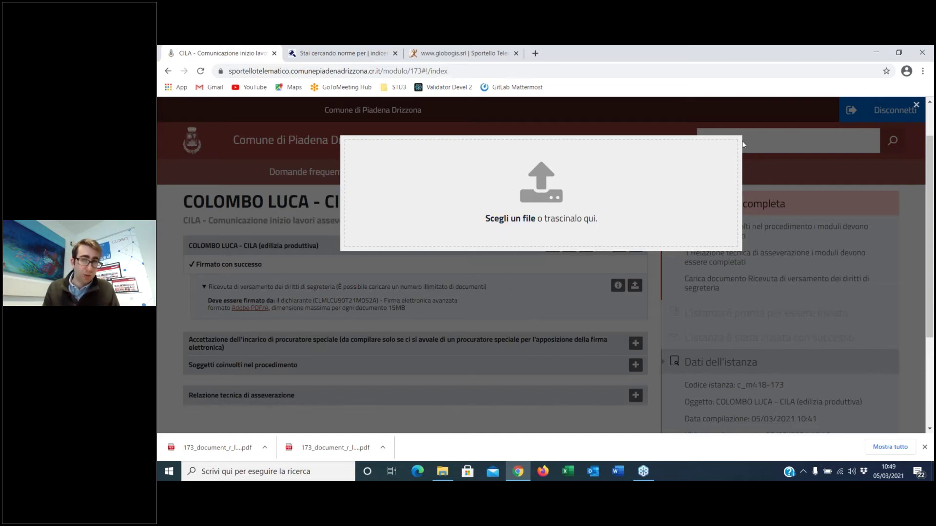
pyautogui.click(691, 302)
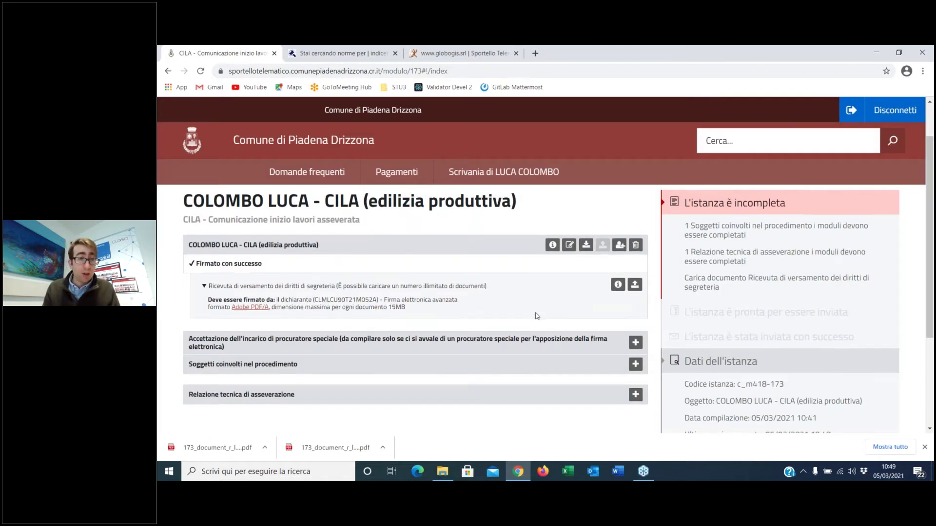
pyautogui.scroll(-1, 506, 318)
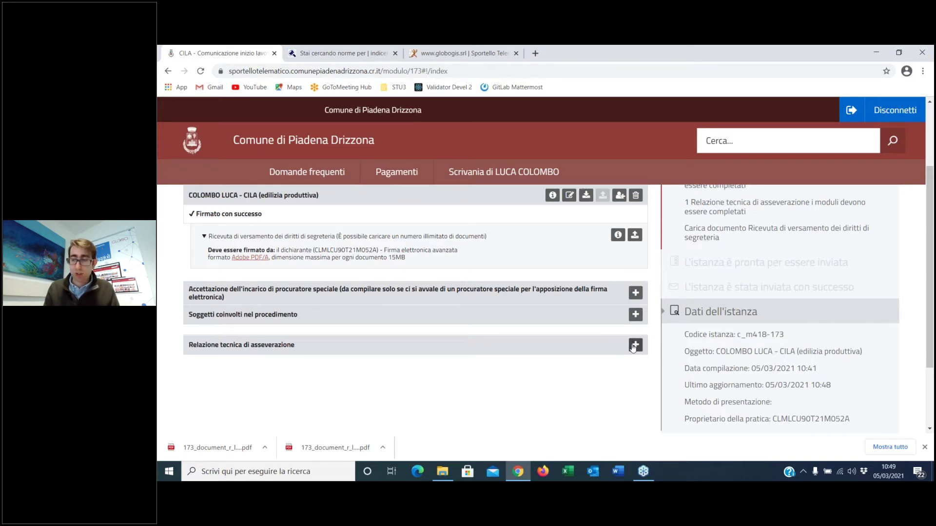
# - Add the Accettazione dell'incarico di procuratore speciale module and close its blank form
pyautogui.click(636, 294)
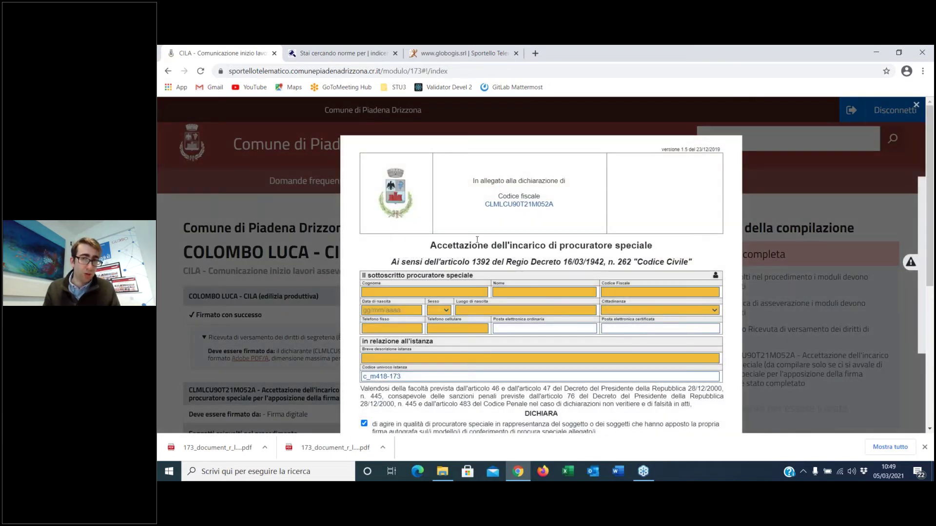
pyautogui.scroll(-2, 611, 255)
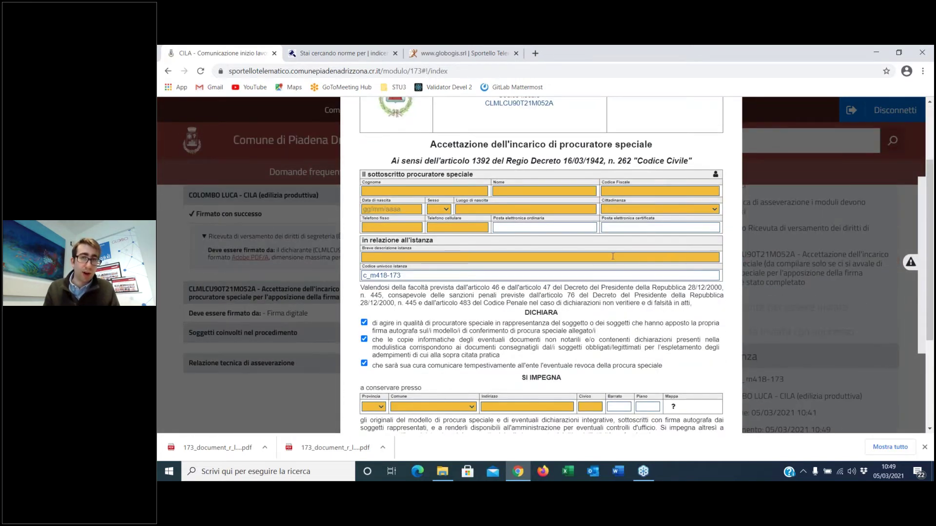
pyautogui.scroll(2, 832, 170)
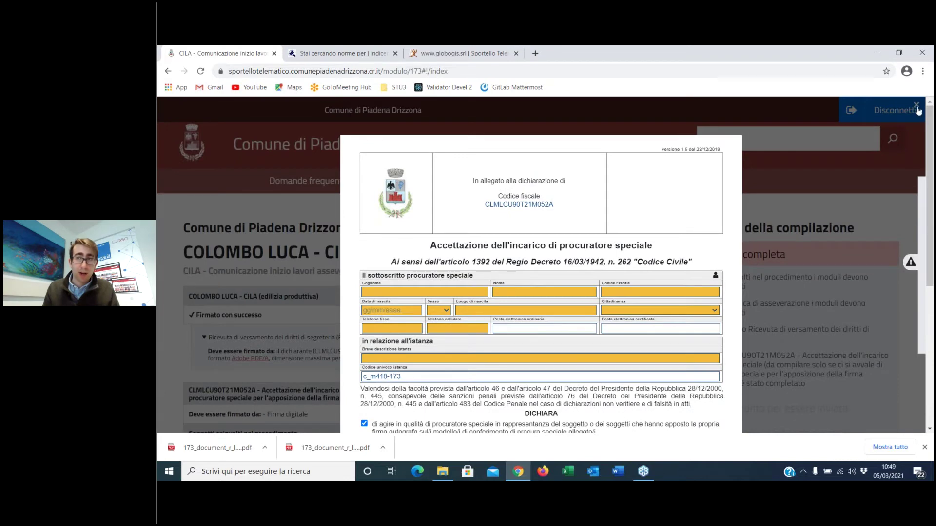
pyautogui.click(919, 108)
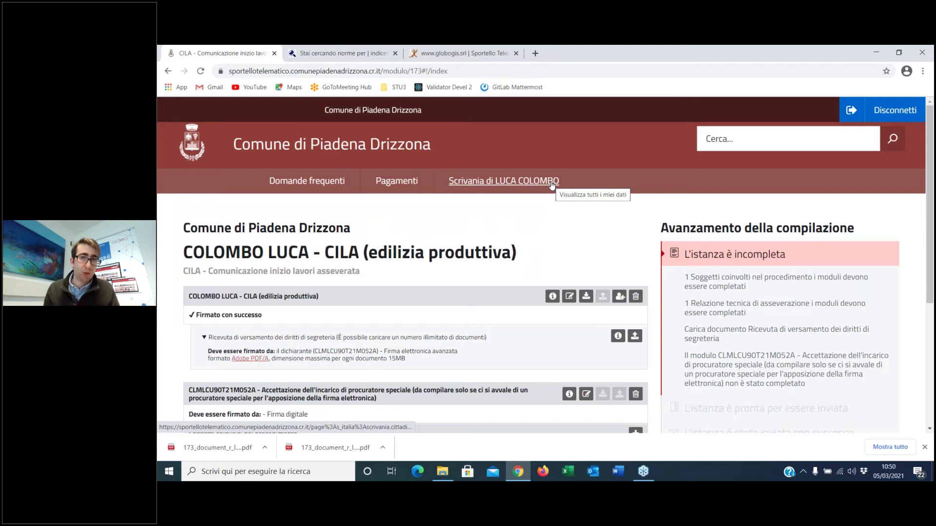
# - From Scrivania > Le mie pratiche, open CILA practice 170 in the compilations list
pyautogui.click(552, 182)
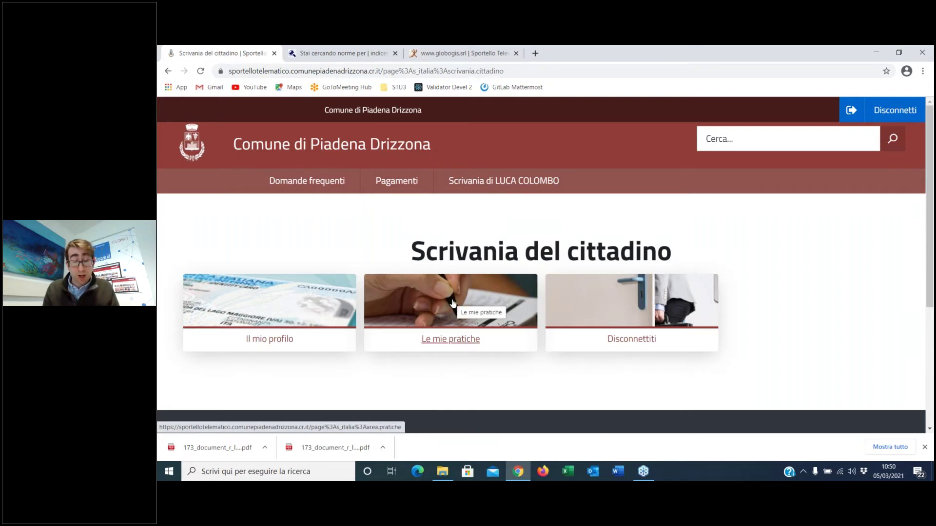
pyautogui.click(453, 303)
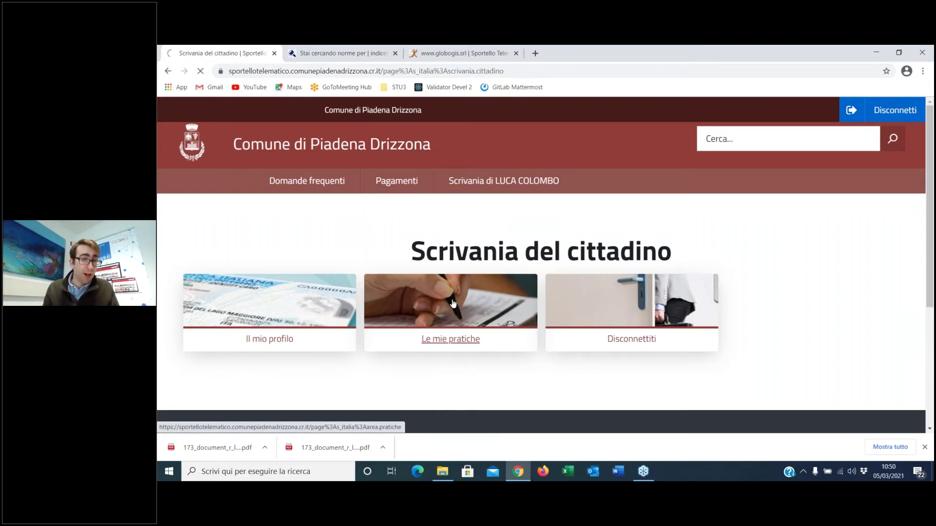
pyautogui.click(312, 327)
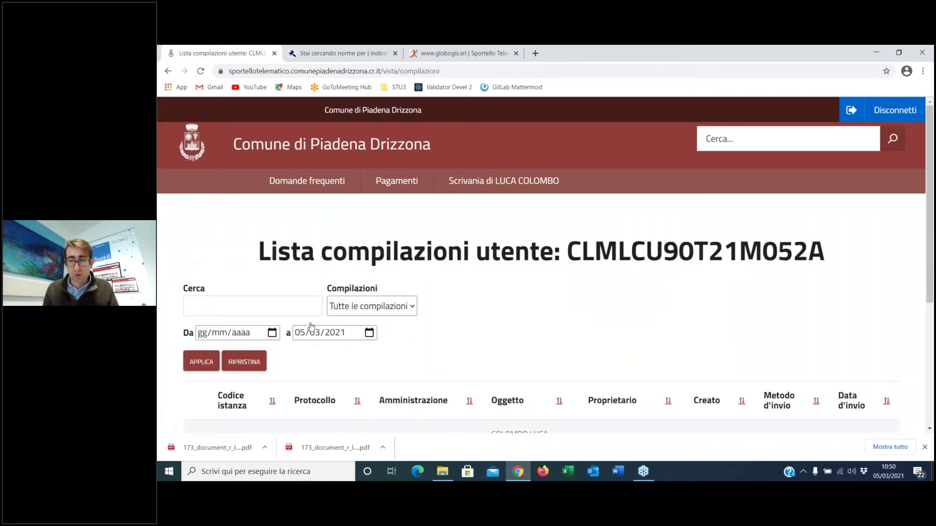
pyautogui.scroll(-2, 311, 326)
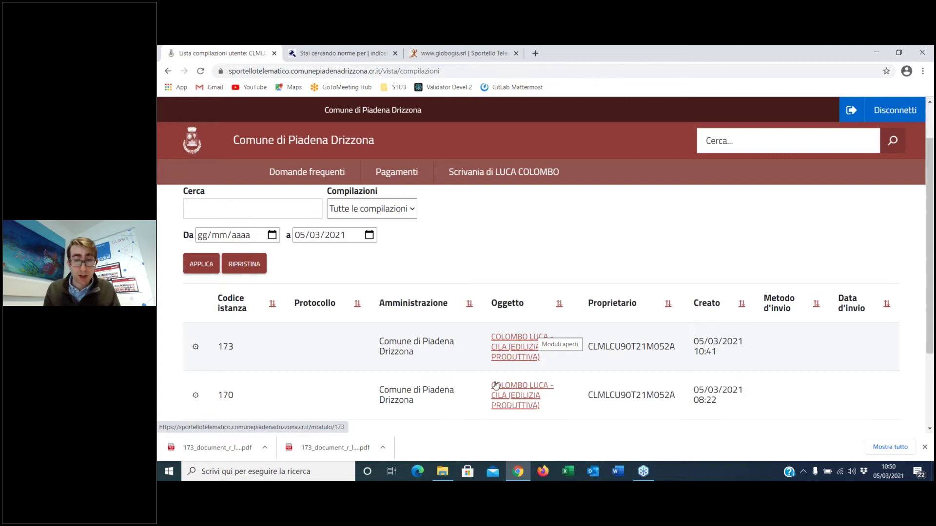
pyautogui.scroll(-1, 507, 371)
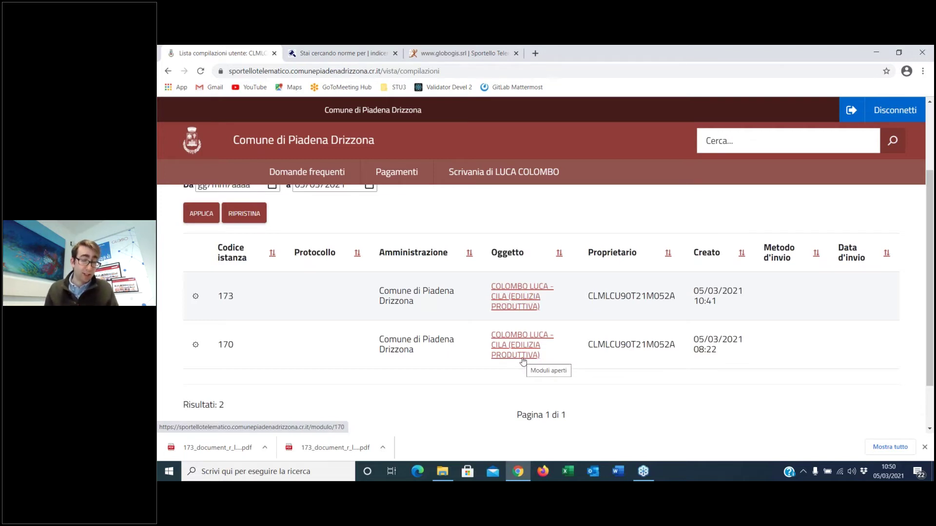
pyautogui.click(522, 360)
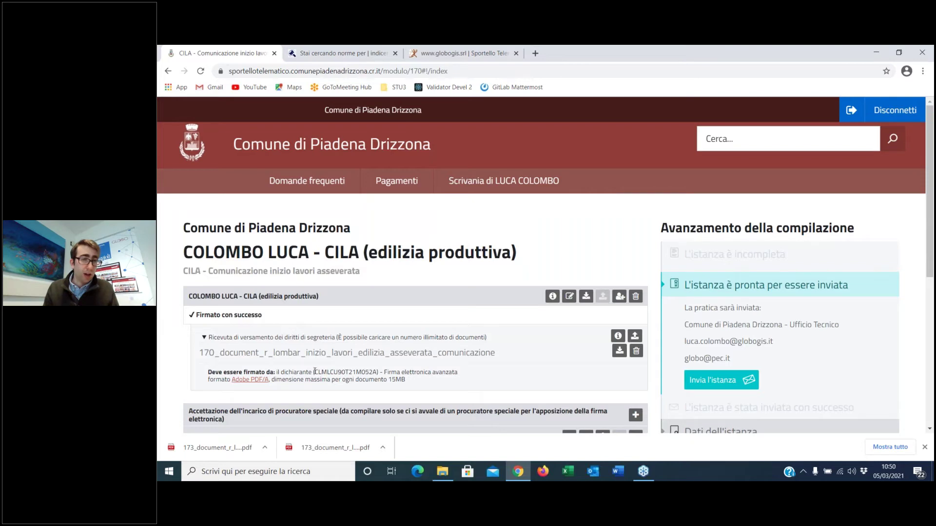
pyautogui.scroll(-4, 434, 292)
pyautogui.scroll(-2, 314, 302)
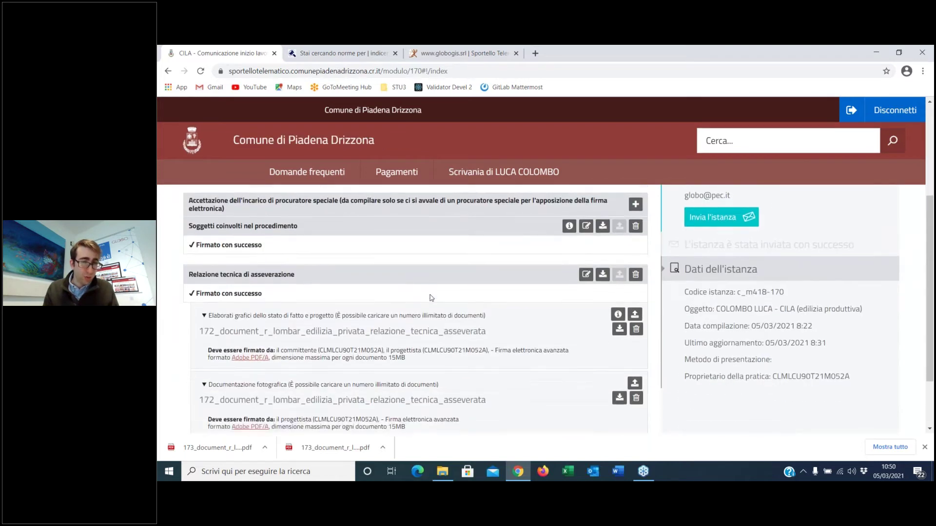
pyautogui.scroll(3, 314, 302)
pyautogui.scroll(3, 314, 303)
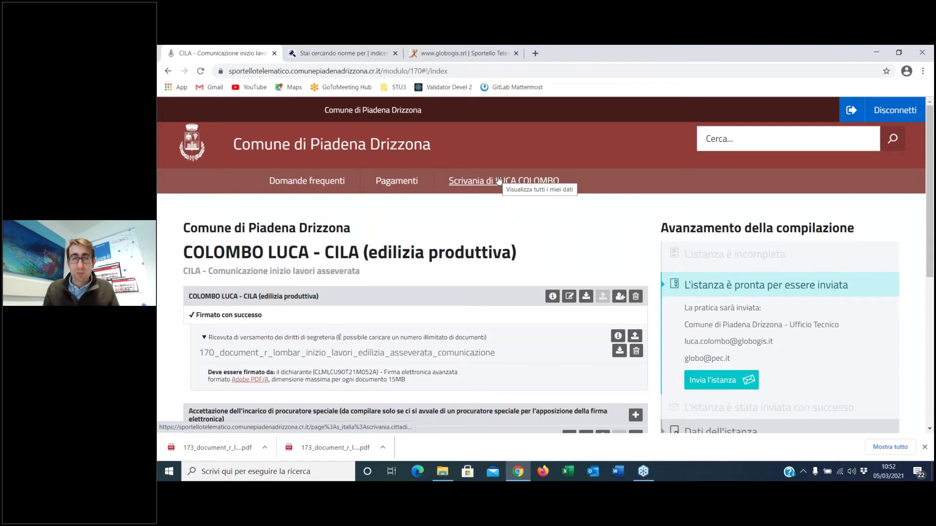
# - Open Il mio profilo from the Scrivania and expand its Dati generali section
pyautogui.click(498, 180)
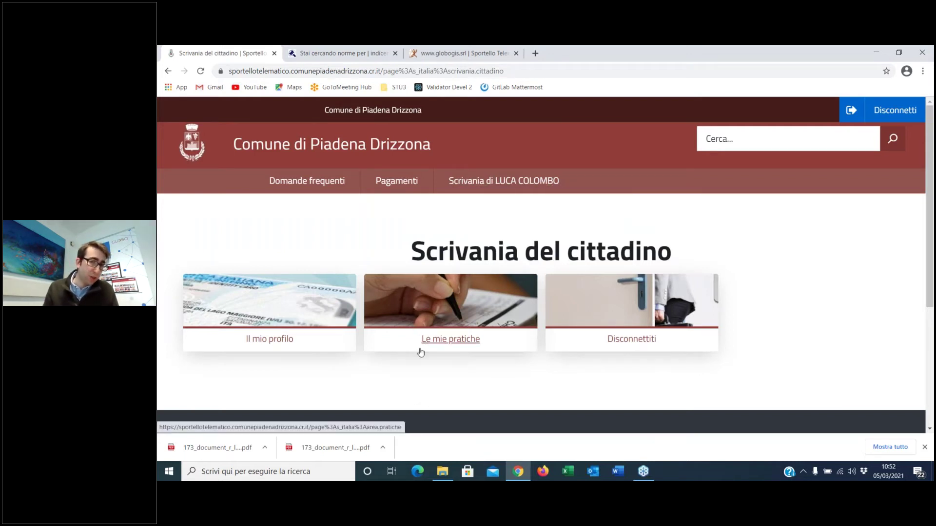
pyautogui.click(311, 312)
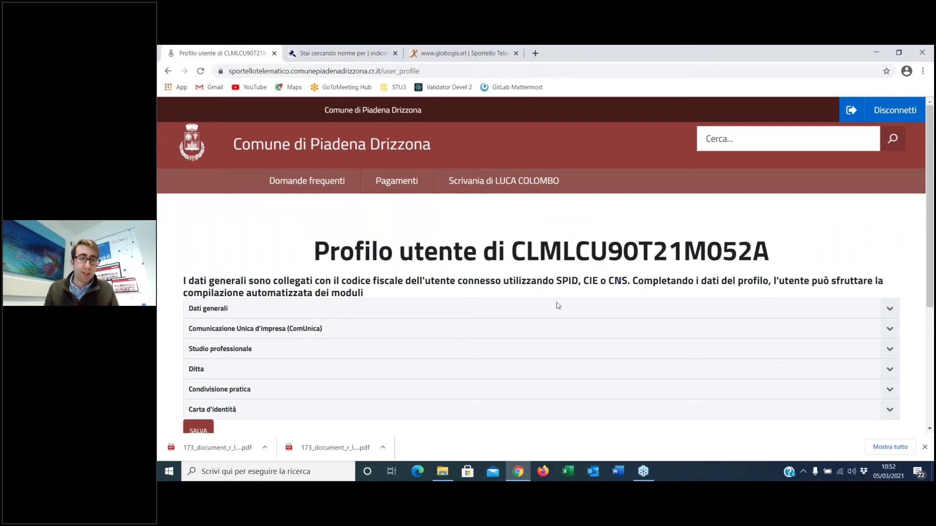
pyautogui.scroll(-2, 558, 306)
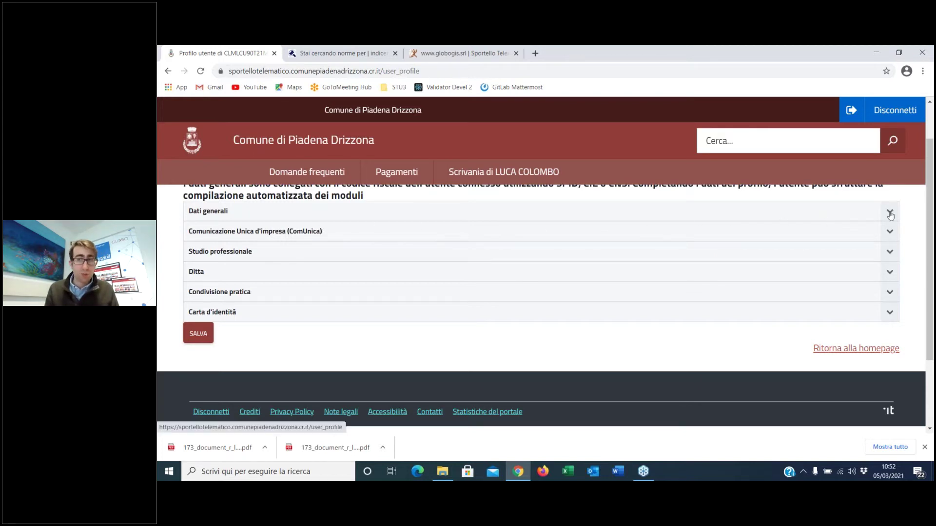
pyautogui.scroll(3, 590, 287)
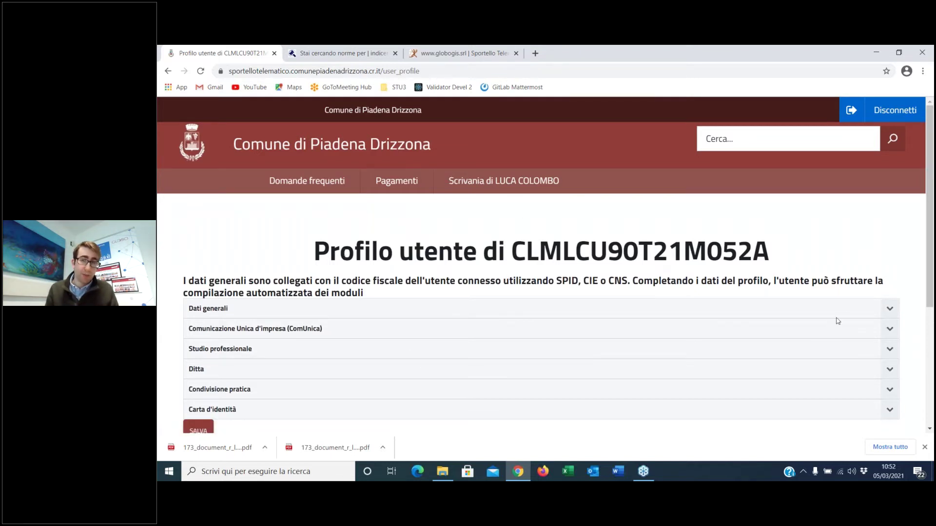
pyautogui.click(890, 311)
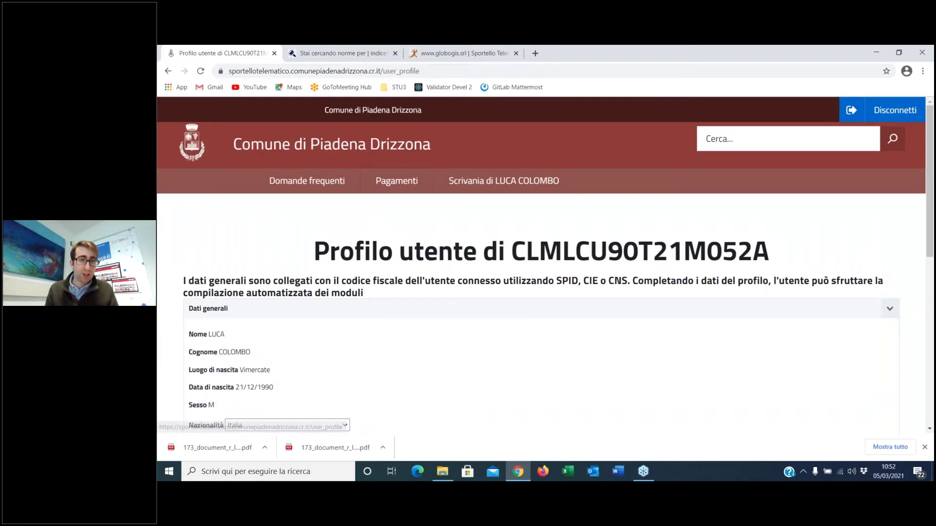
# - Expand the Residenza section of the user profile to show the stored address
pyautogui.scroll(-2, 890, 312)
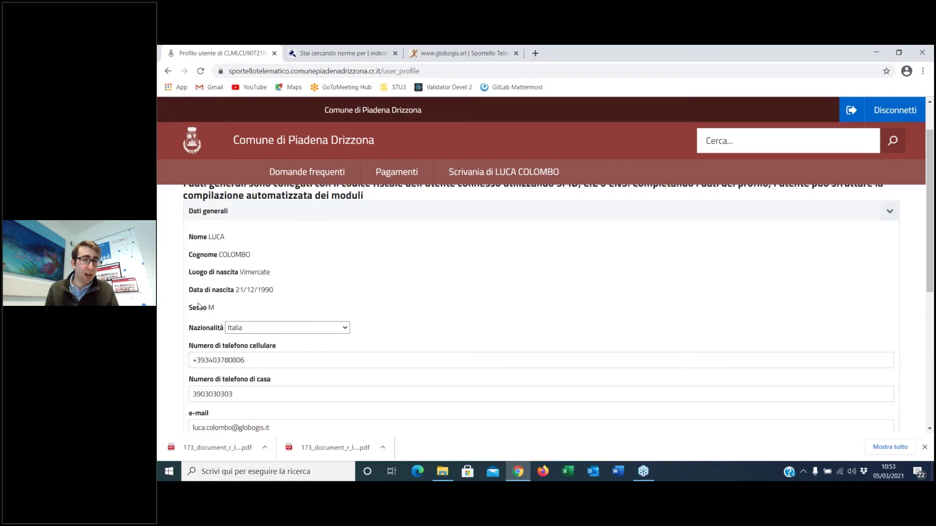
pyautogui.scroll(3, 314, 322)
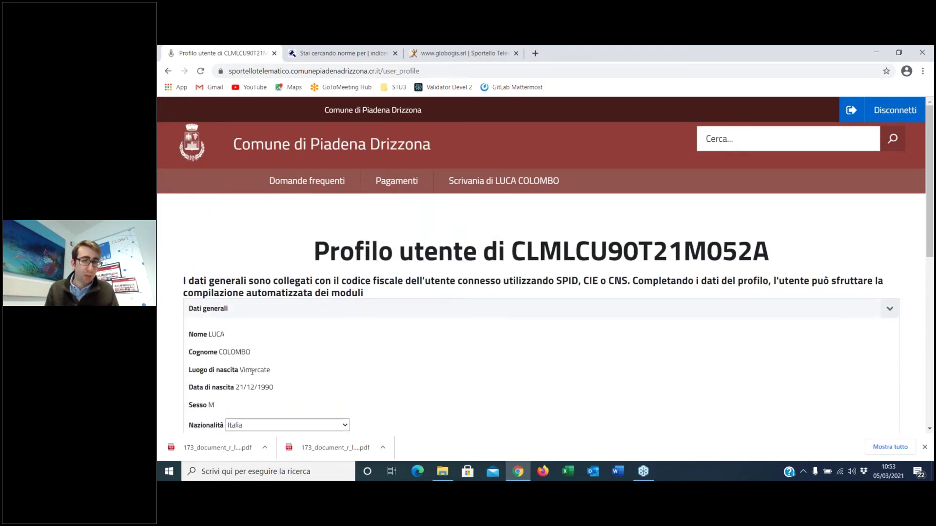
pyautogui.scroll(-2, 252, 371)
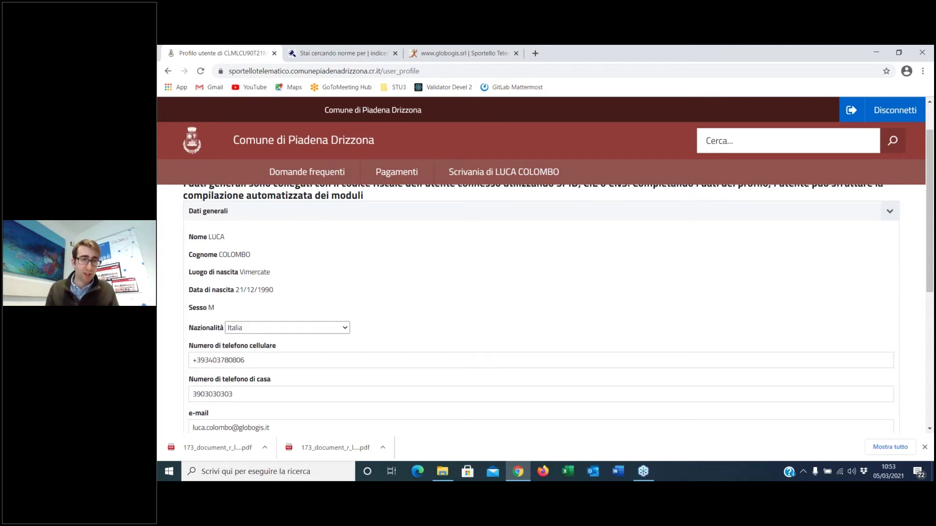
pyautogui.scroll(-1, 276, 332)
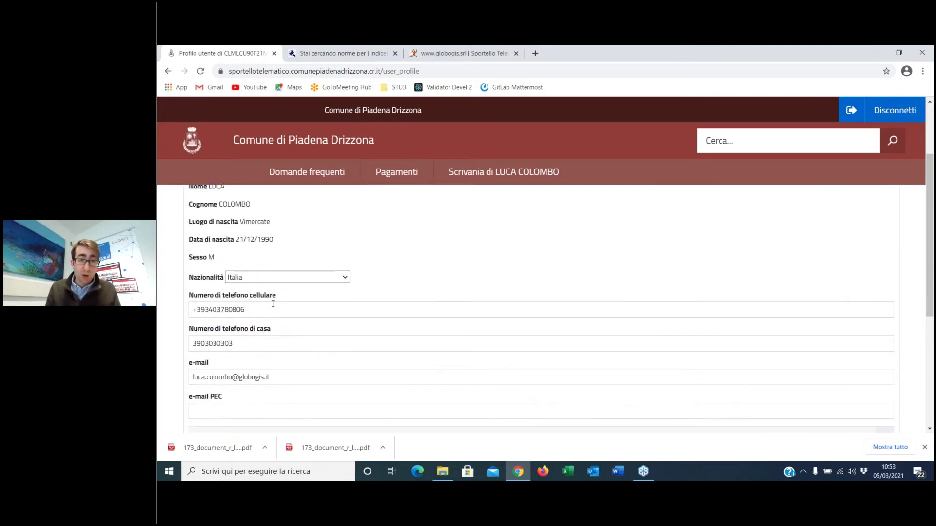
pyautogui.scroll(-1, 272, 304)
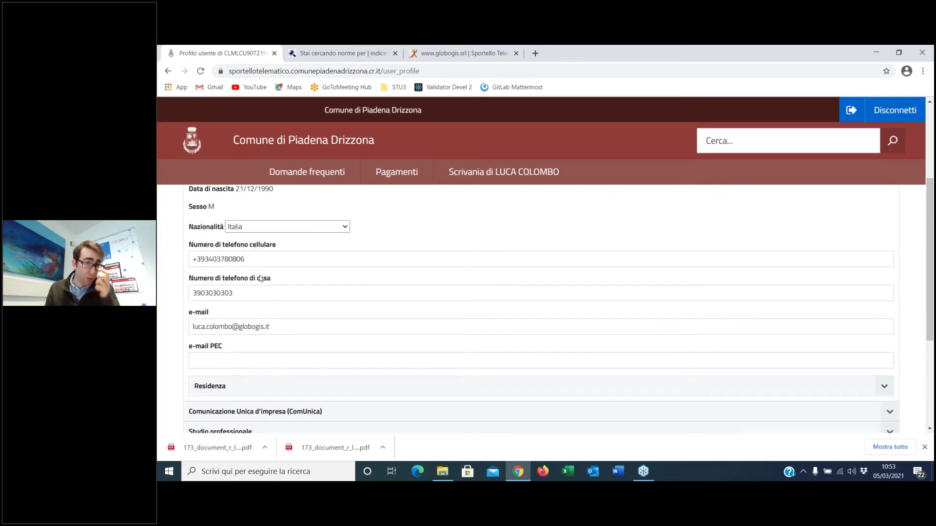
pyautogui.scroll(-1, 259, 317)
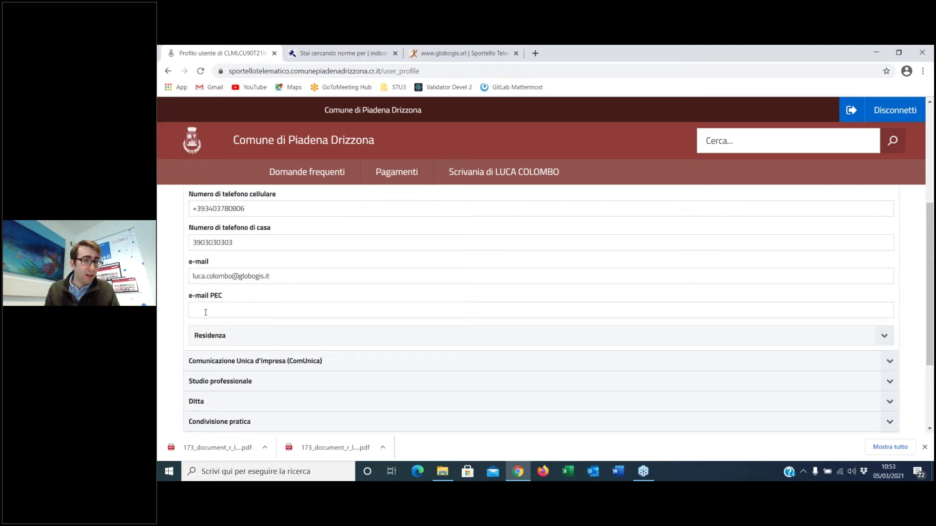
pyautogui.scroll(-1, 206, 313)
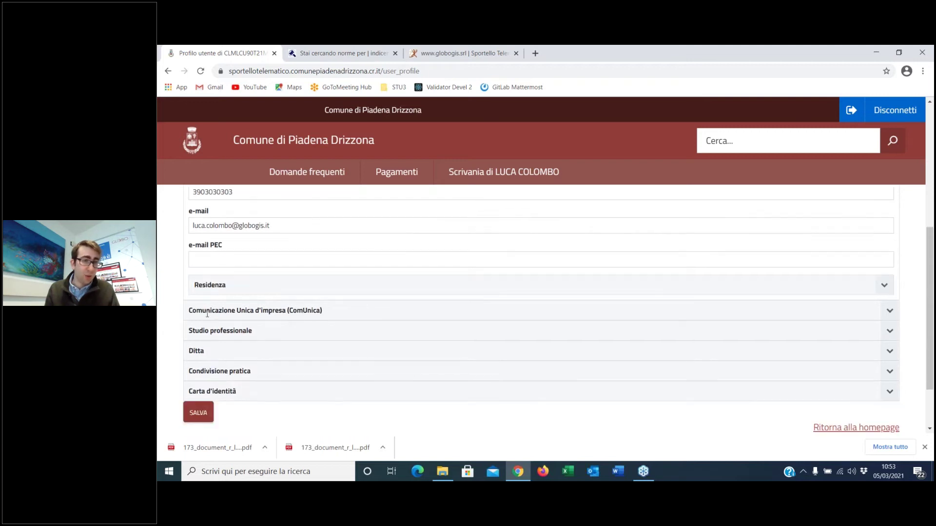
pyautogui.click(882, 286)
pyautogui.scroll(-1, 292, 355)
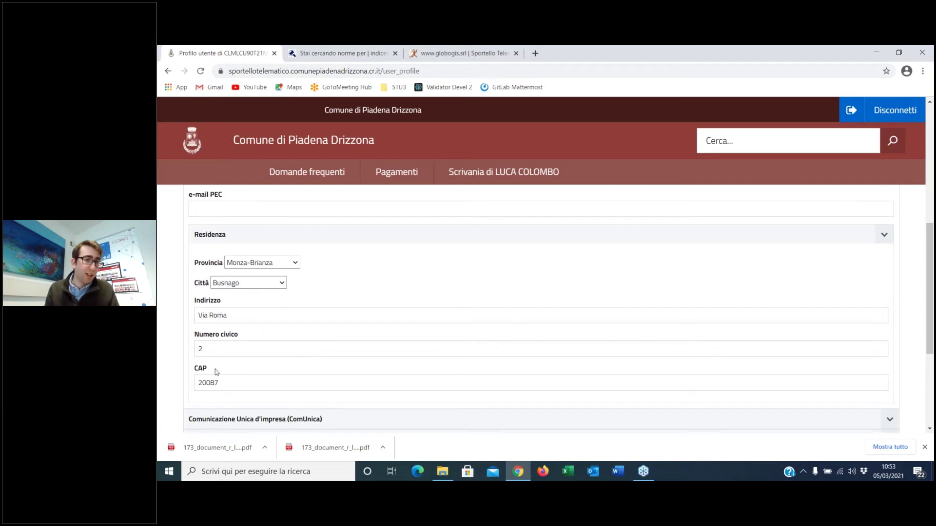
pyautogui.scroll(-1, 220, 378)
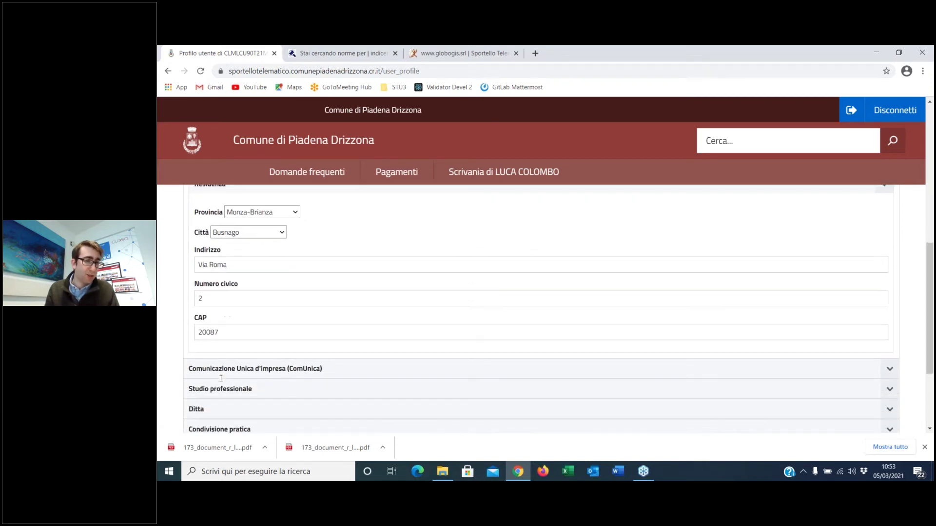
# - Check the CAP postal code field, then return to the Scrivania del cittadino
pyautogui.click(412, 332)
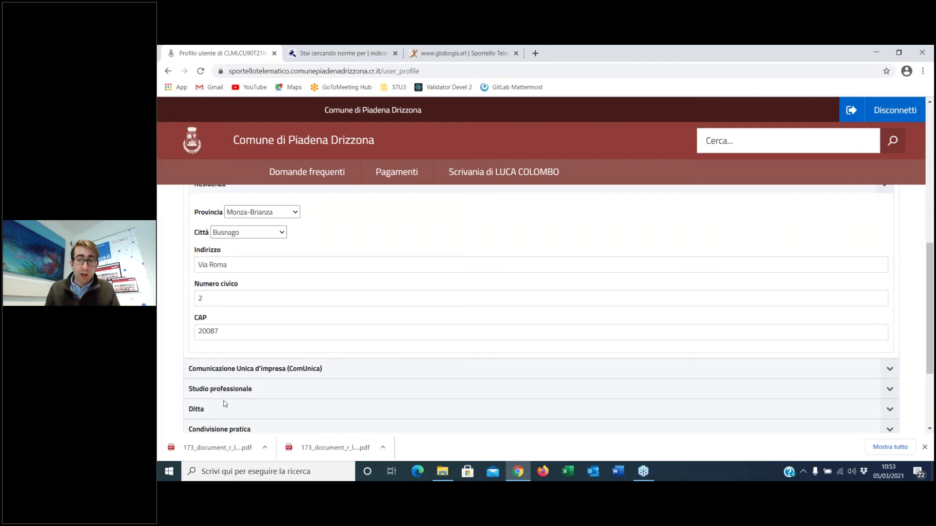
pyautogui.scroll(-2, 702, 370)
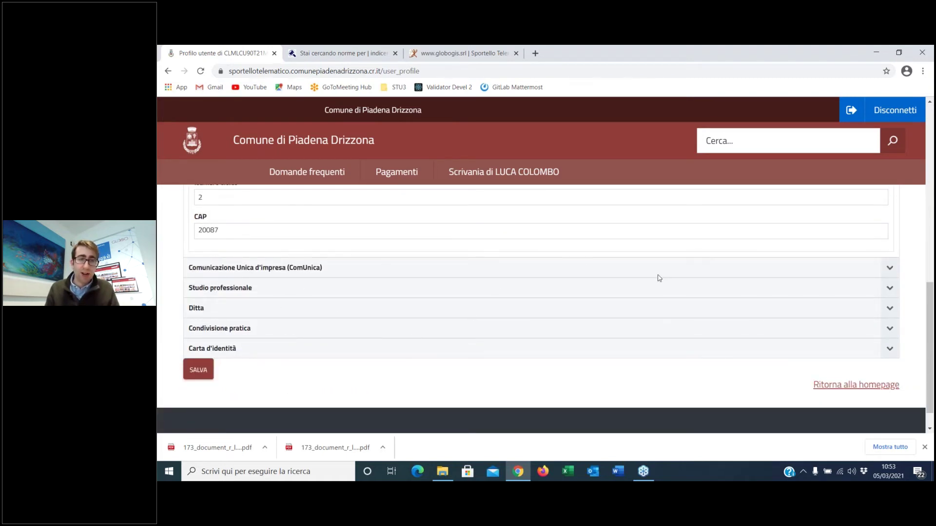
pyautogui.scroll(12, 539, 265)
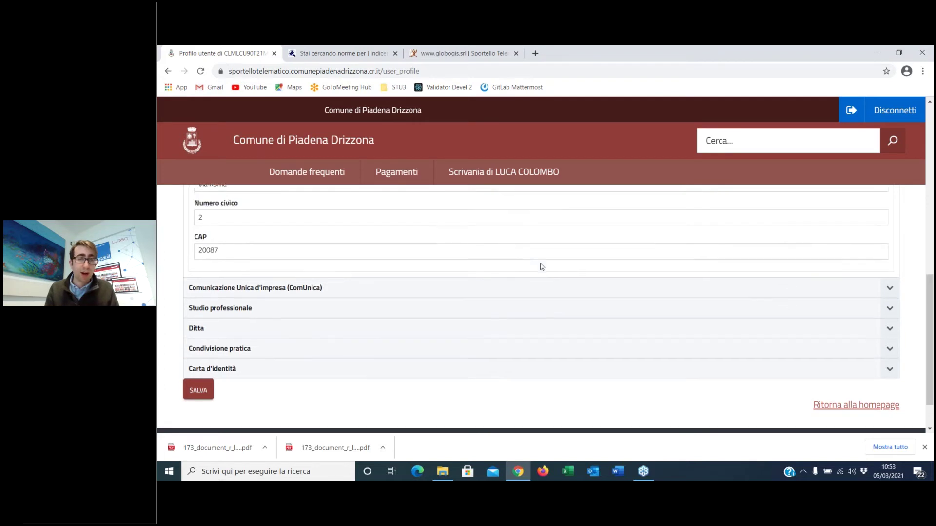
pyautogui.scroll(1, 541, 334)
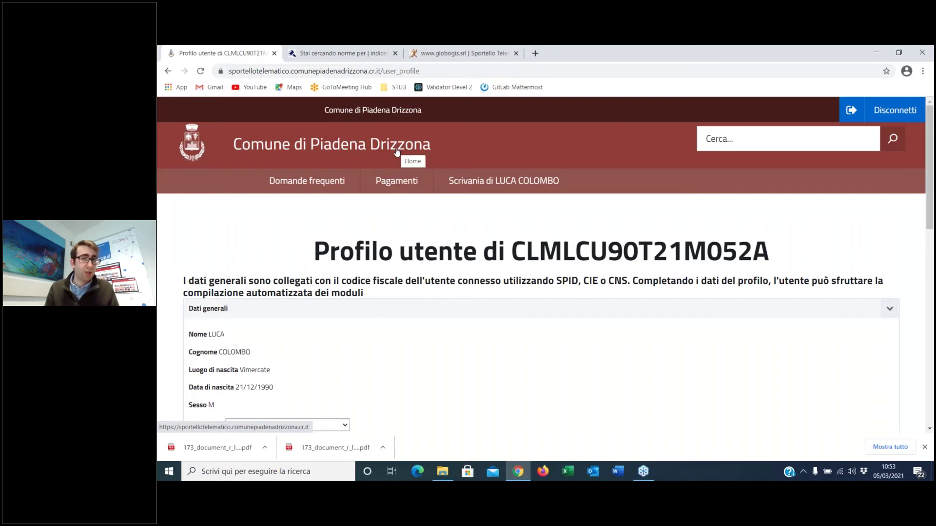
pyautogui.click(479, 180)
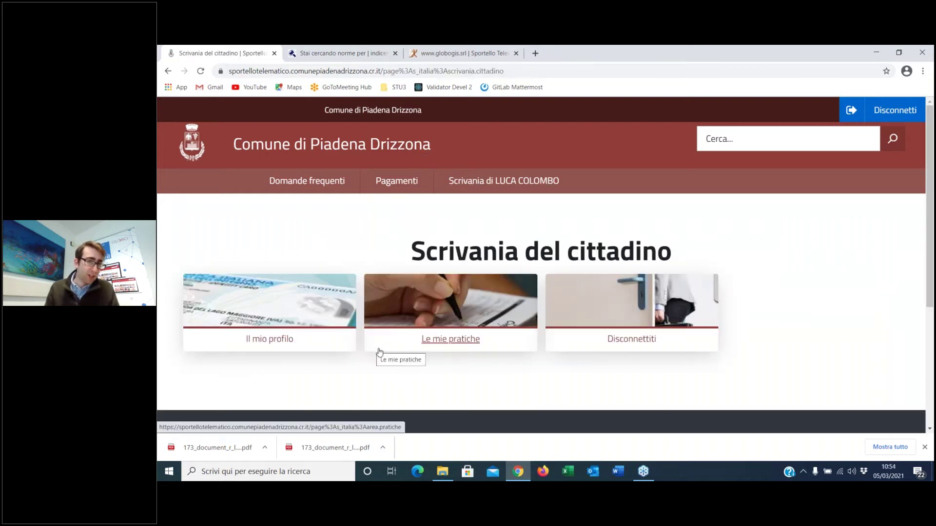
# - Show Lista compilazioni utente with practices 173 and 170, leaving the Compilazioni filter on all
pyautogui.click(439, 337)
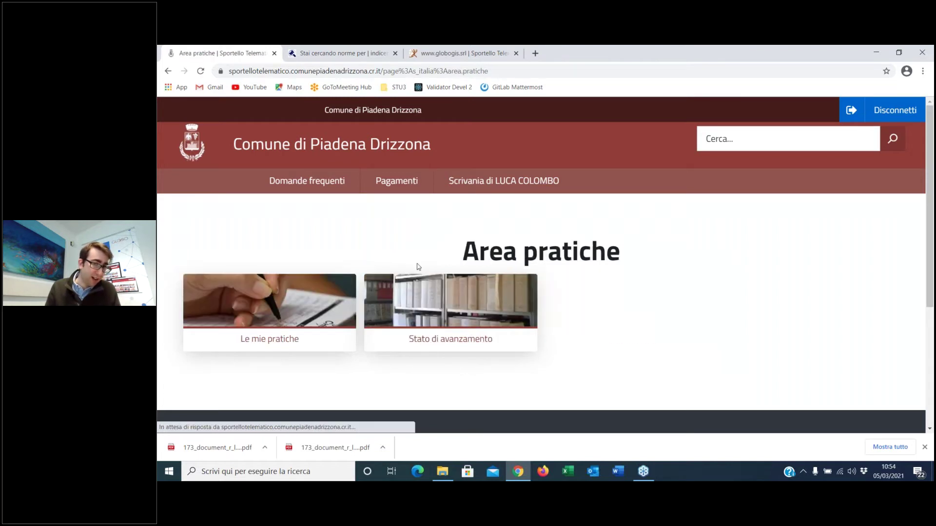
pyautogui.click(301, 312)
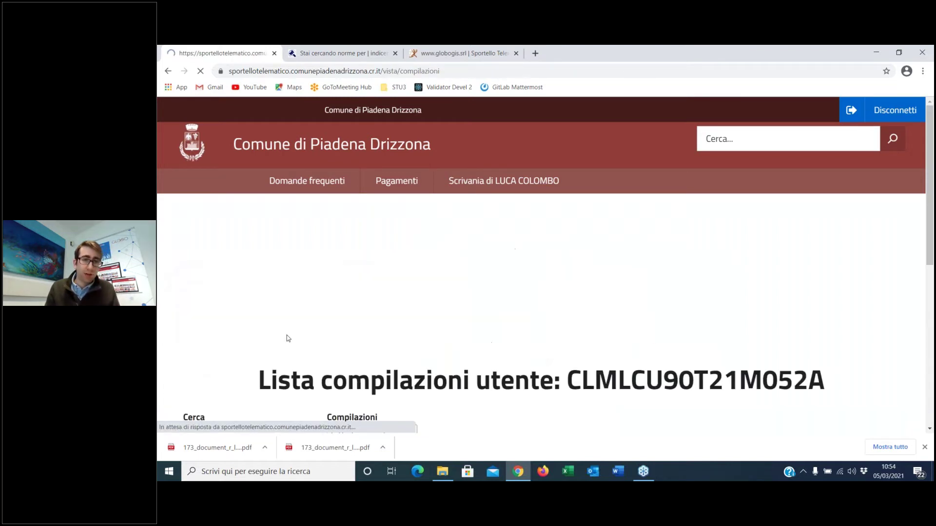
pyautogui.scroll(-2, 559, 341)
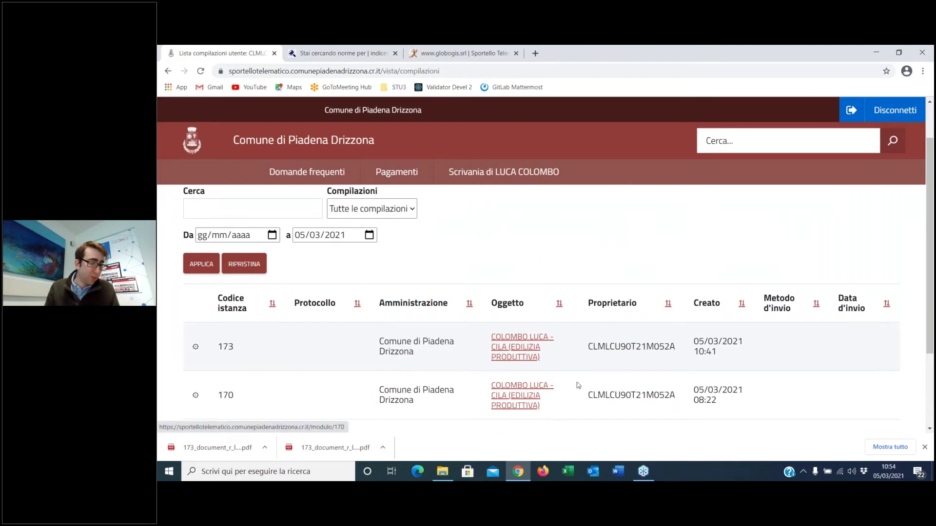
pyautogui.scroll(1, 359, 296)
pyautogui.scroll(2, 359, 297)
pyautogui.click(385, 306)
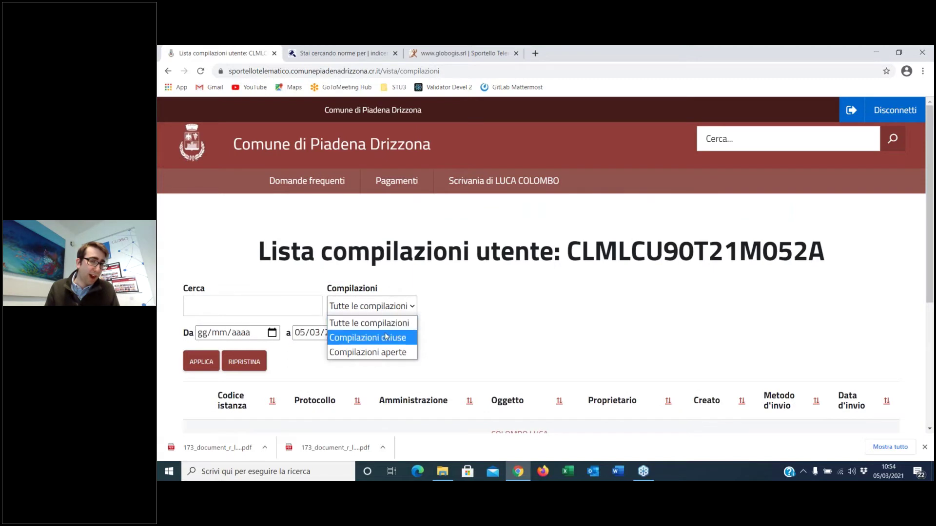
pyautogui.click(227, 277)
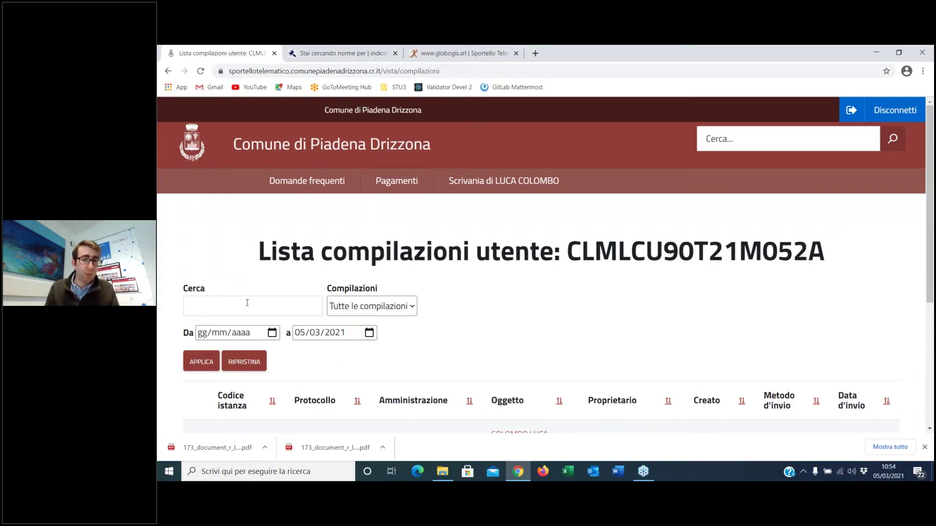
pyautogui.scroll(-2, 247, 303)
pyautogui.scroll(2, 349, 297)
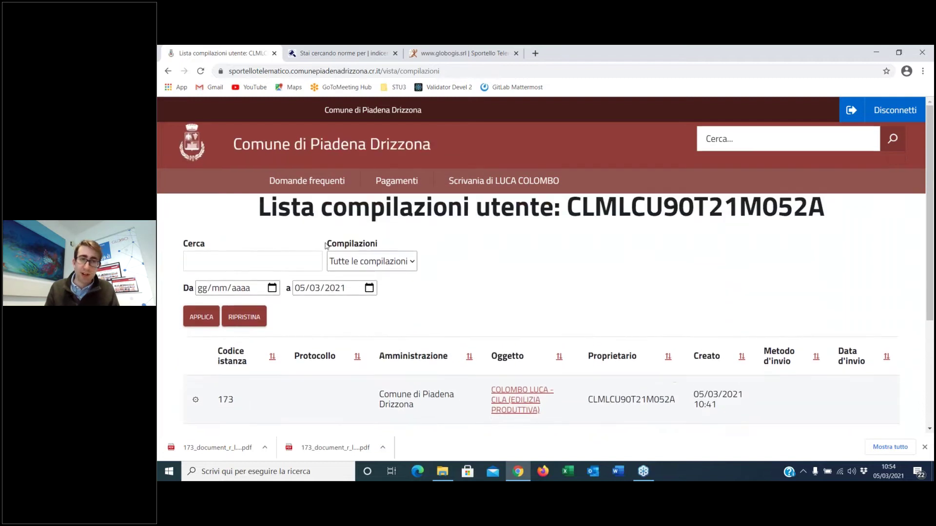
pyautogui.click(368, 311)
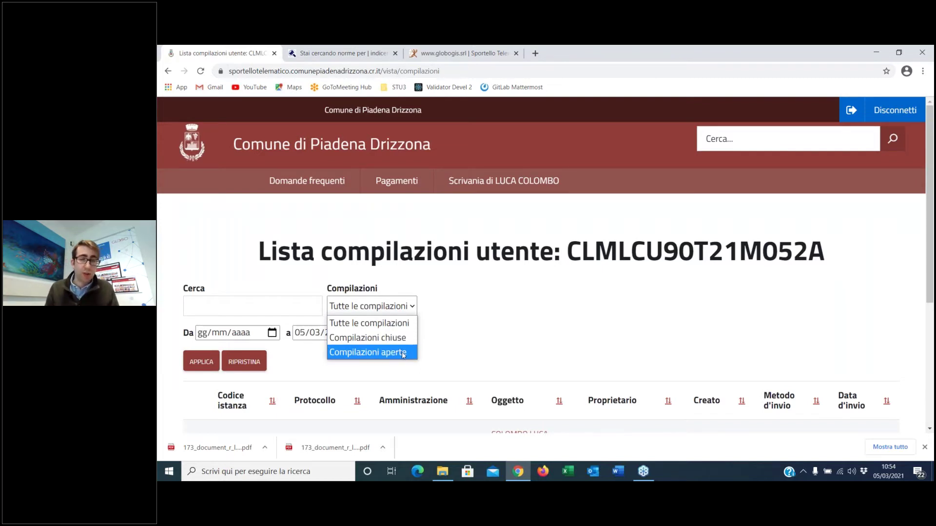
pyautogui.click(477, 324)
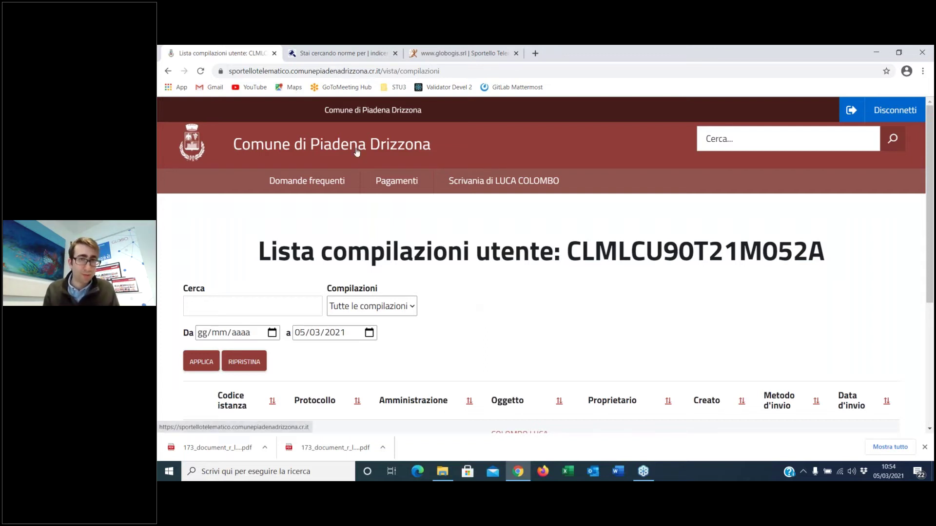
# - Read through the Domande frequenti list, then return to the portal home page
pyautogui.click(331, 183)
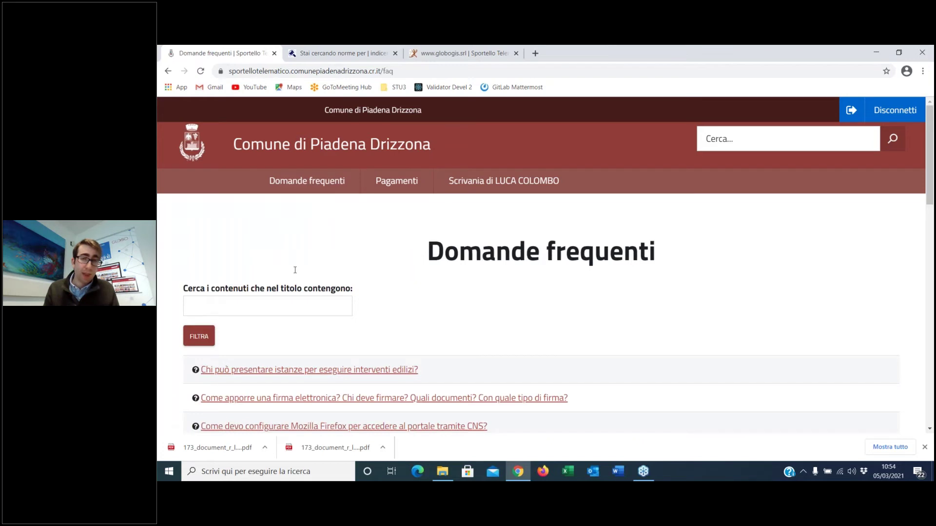
pyautogui.click(359, 160)
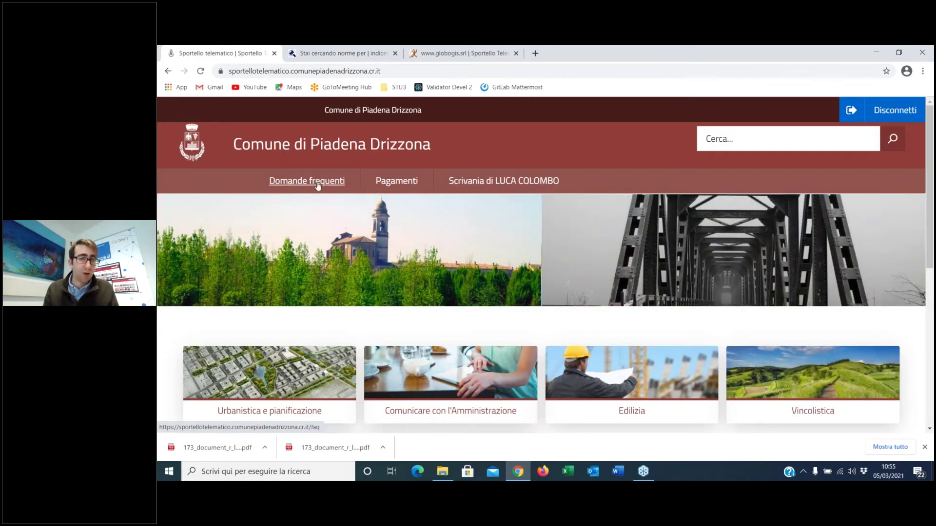
pyautogui.click(317, 185)
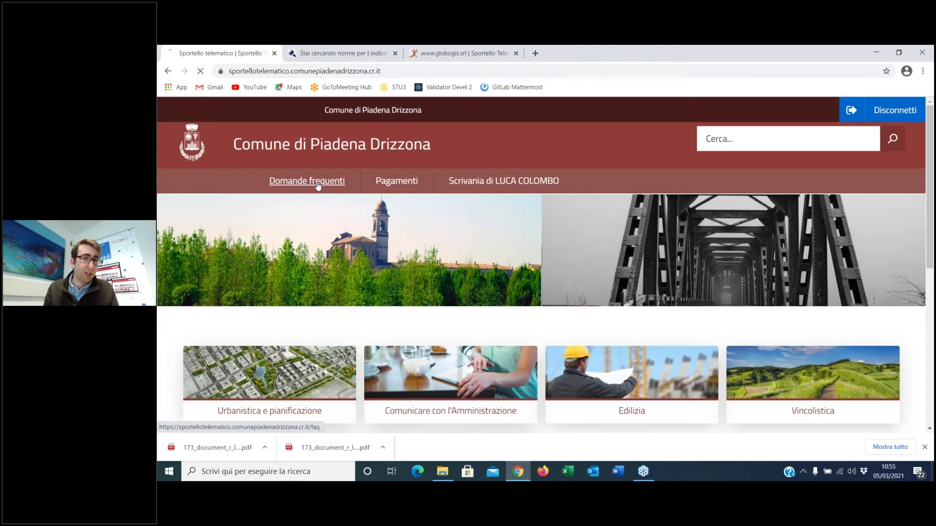
pyautogui.scroll(-1, 570, 272)
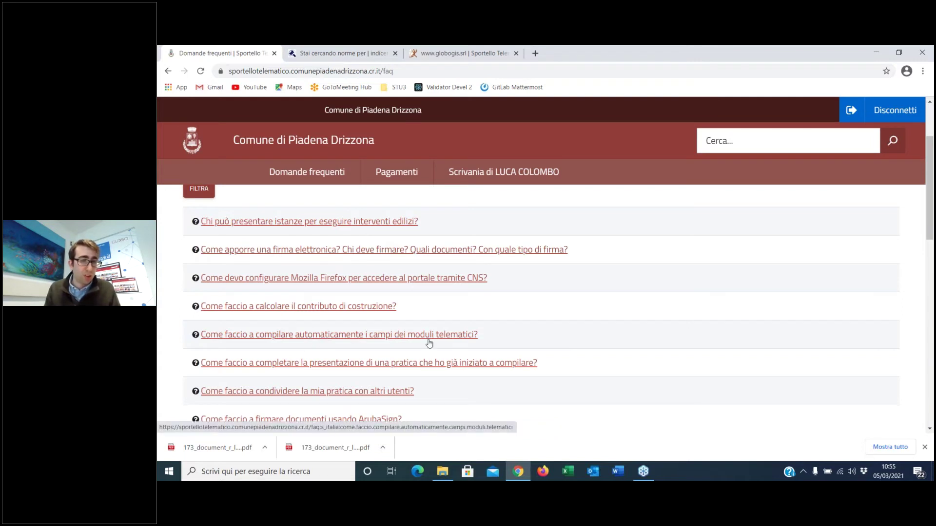
pyautogui.scroll(-1, 531, 368)
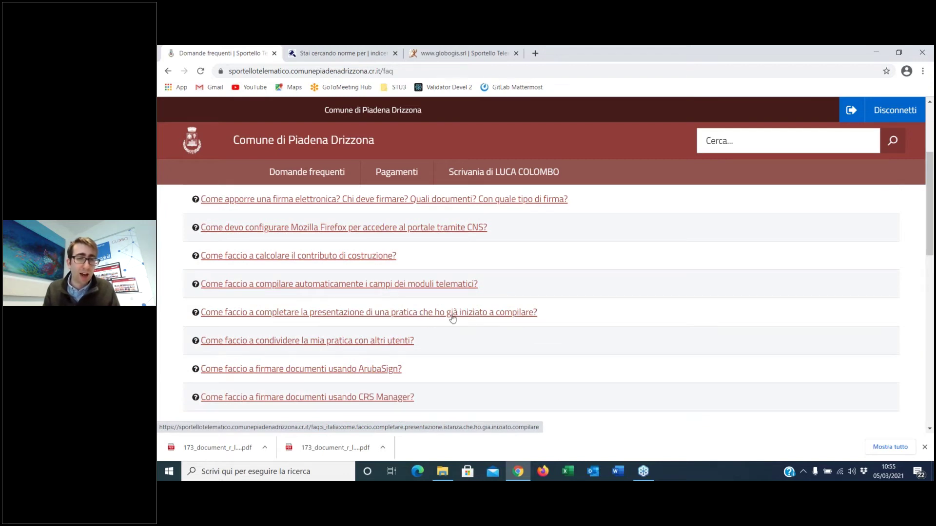
pyautogui.scroll(-1, 391, 339)
pyautogui.scroll(-1, 391, 339)
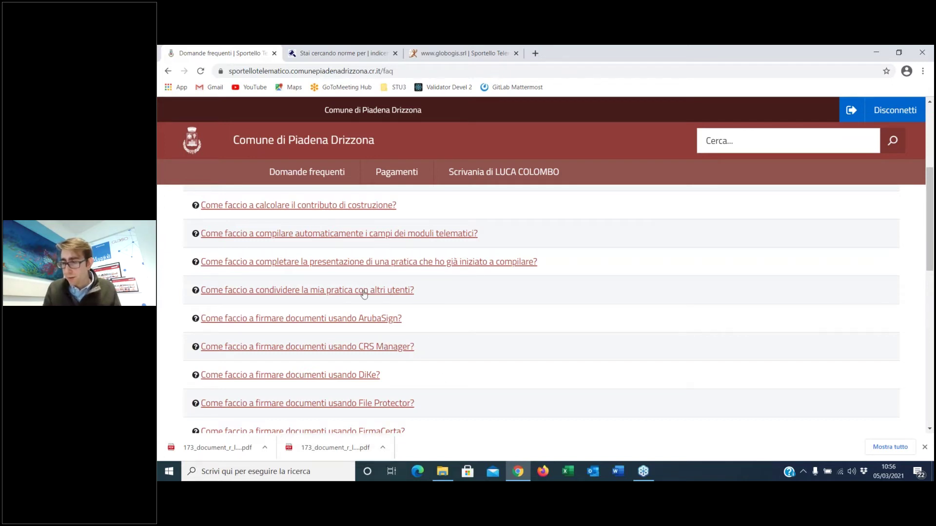
pyautogui.scroll(5, 364, 293)
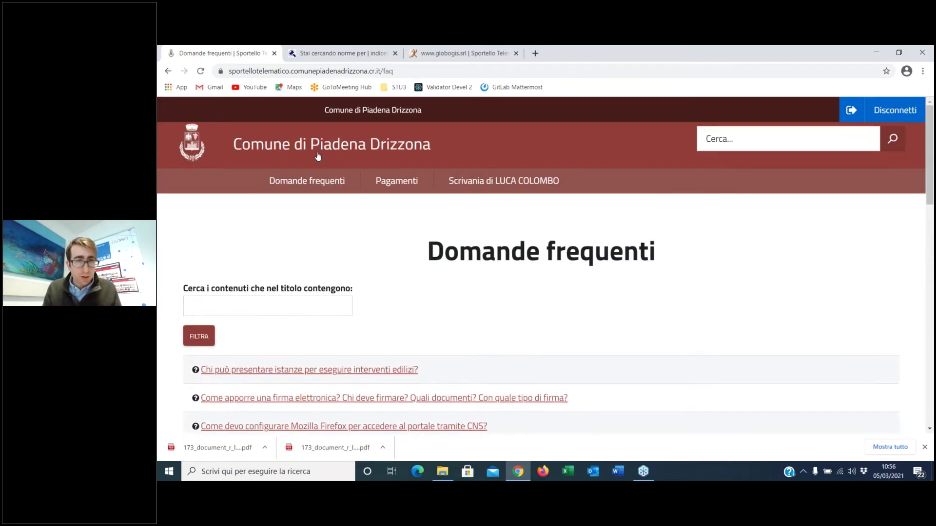
pyautogui.click(317, 156)
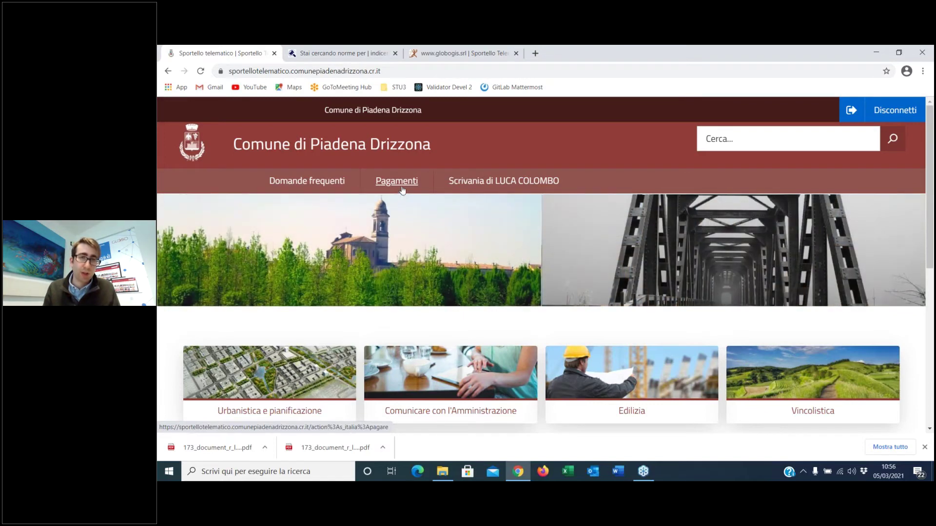
# - Look over the payments page and go back to the Piadena Drizzona home page
pyautogui.click(399, 189)
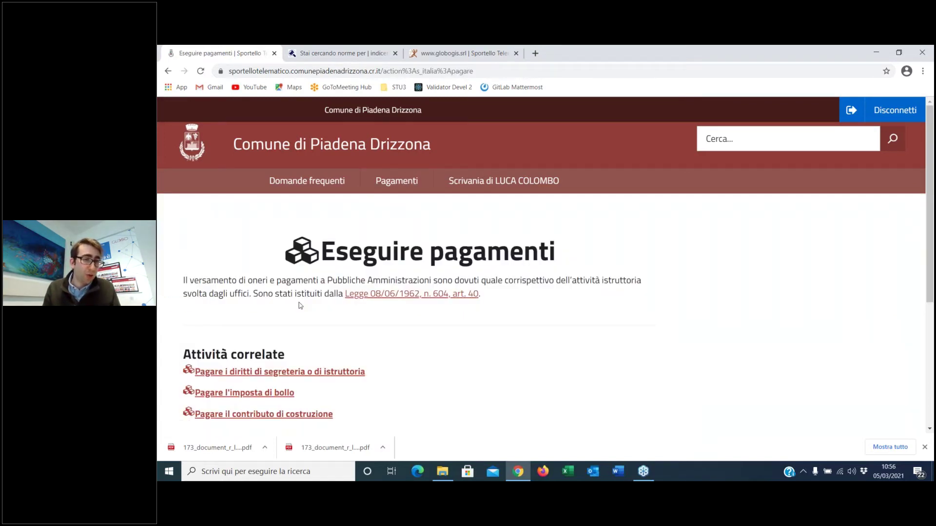
pyautogui.scroll(-2, 301, 306)
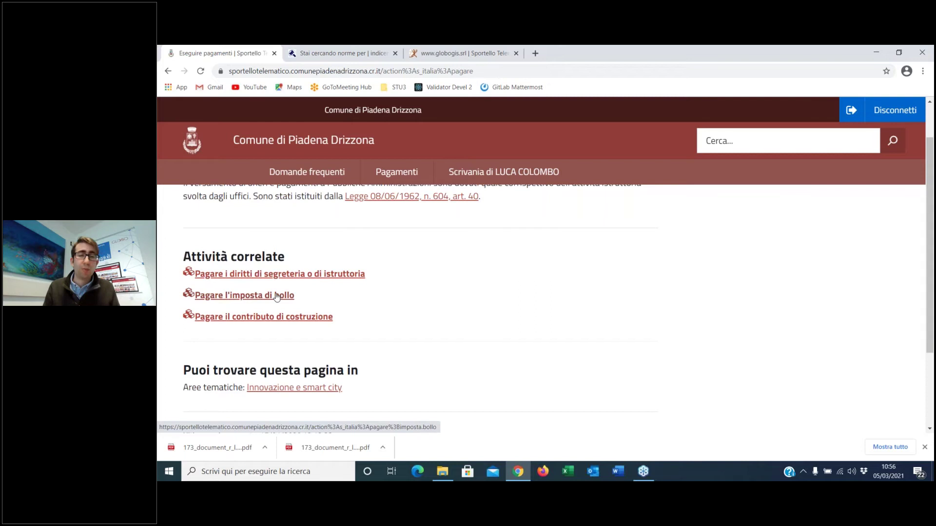
pyautogui.click(291, 137)
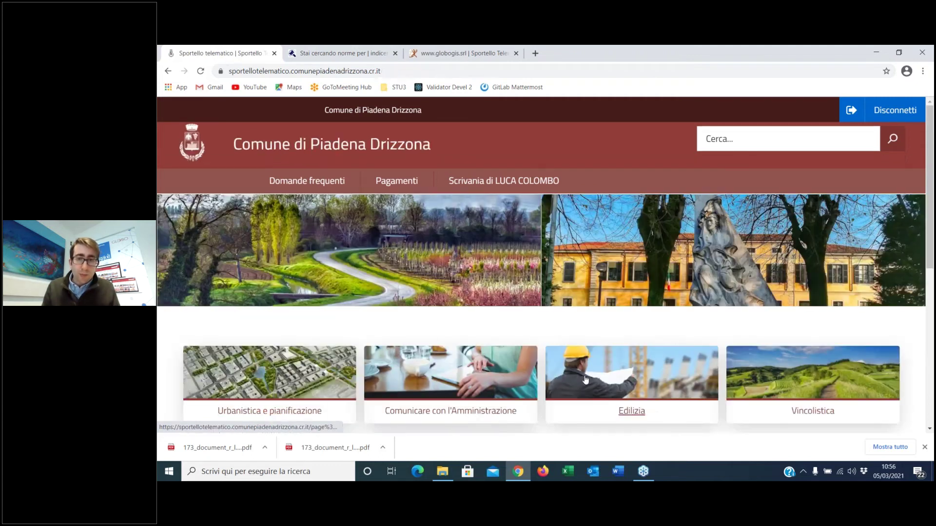
# - Scroll the home page and close the indicenormativa.it browser tab
pyautogui.scroll(-2, 404, 290)
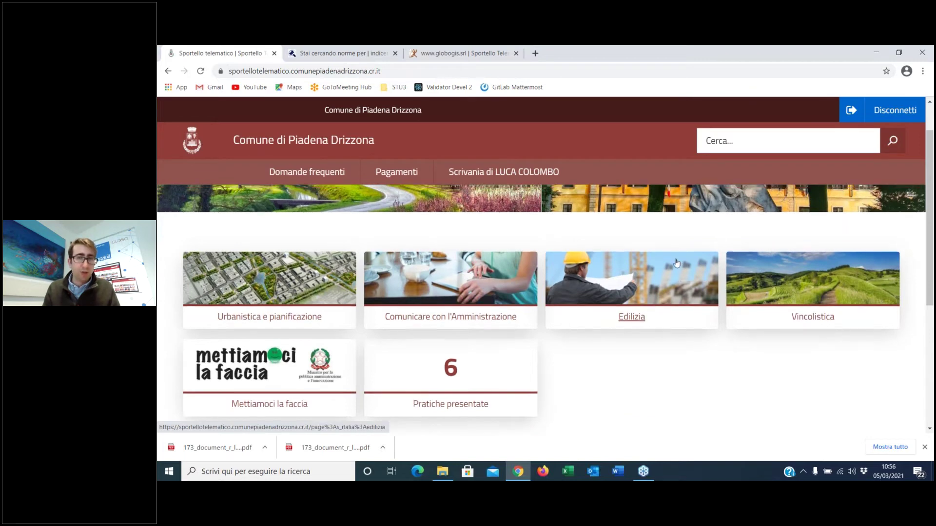
pyautogui.scroll(1, 680, 273)
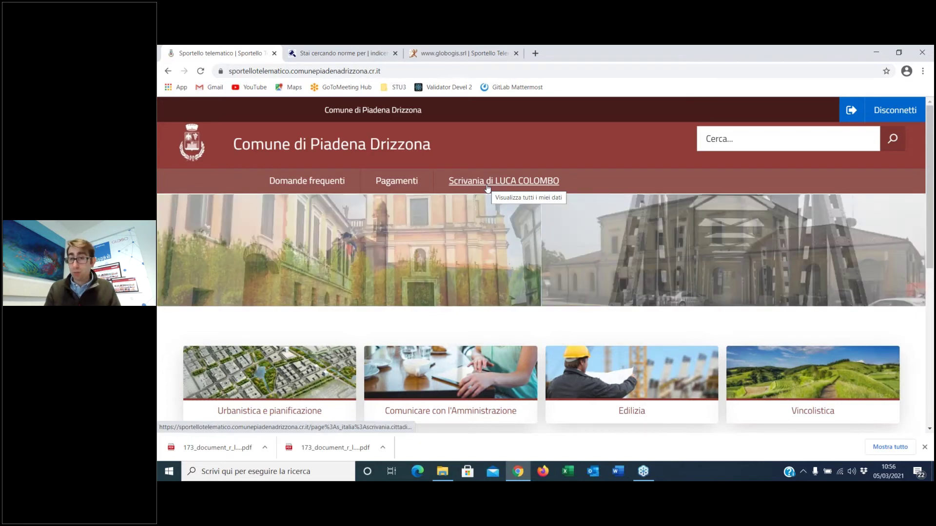
pyautogui.scroll(-2, 491, 203)
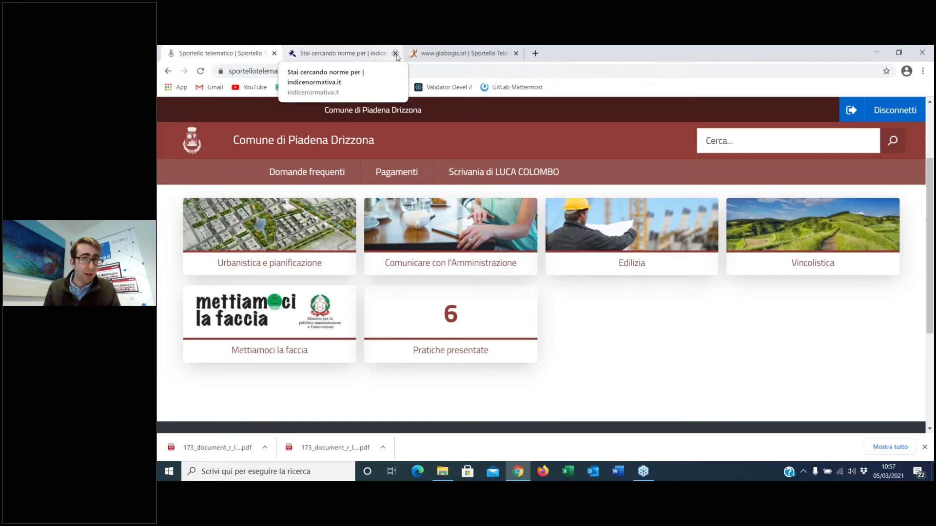
pyautogui.click(395, 53)
# - On the globogis portal, log in with the CNS/CIE card
pyautogui.click(341, 54)
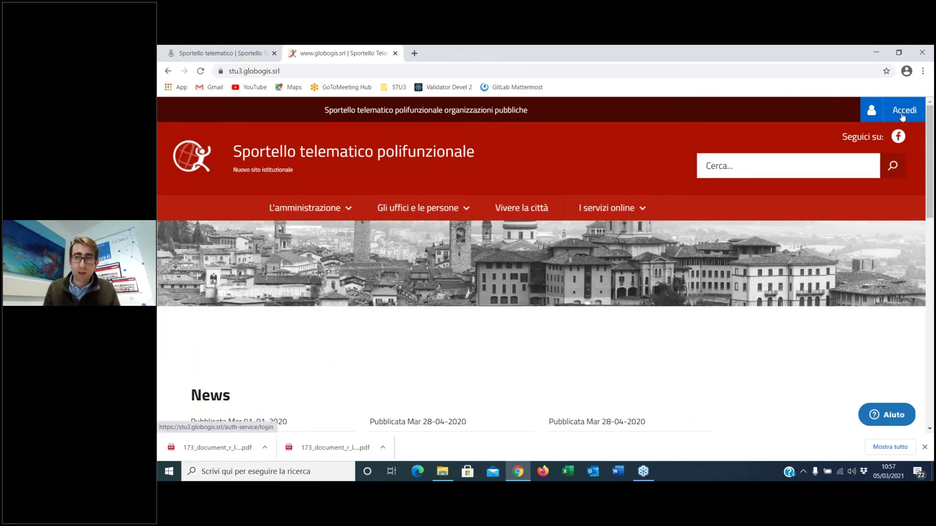
pyautogui.click(902, 115)
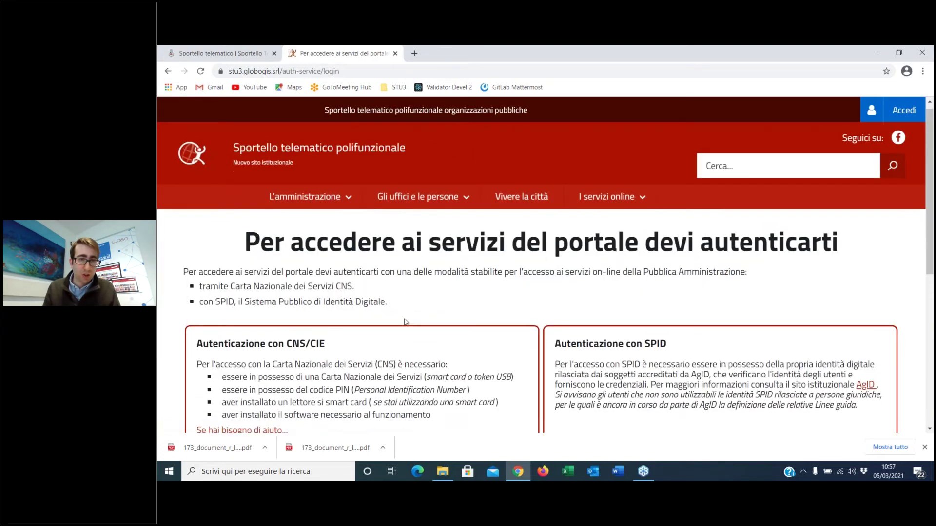
pyautogui.scroll(-4, 406, 322)
pyautogui.click(350, 393)
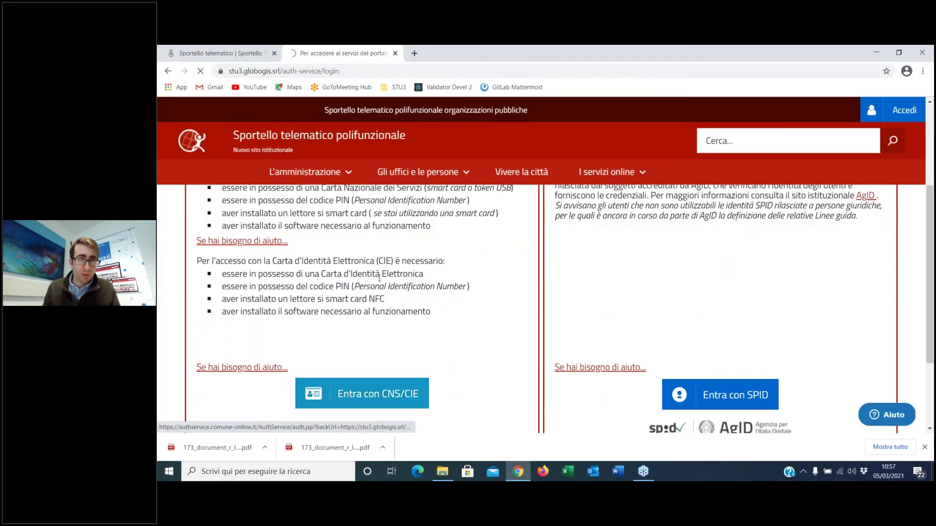
pyautogui.scroll(-3, 379, 277)
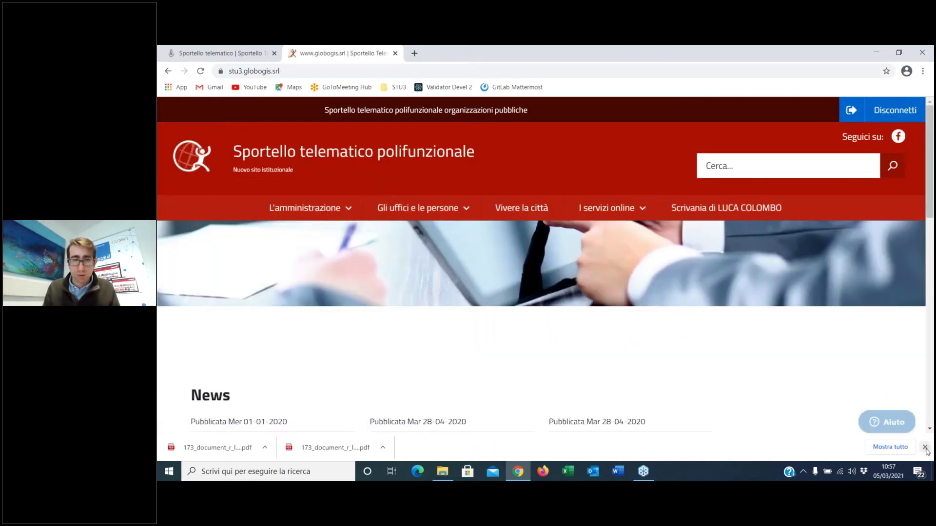
pyautogui.click(924, 447)
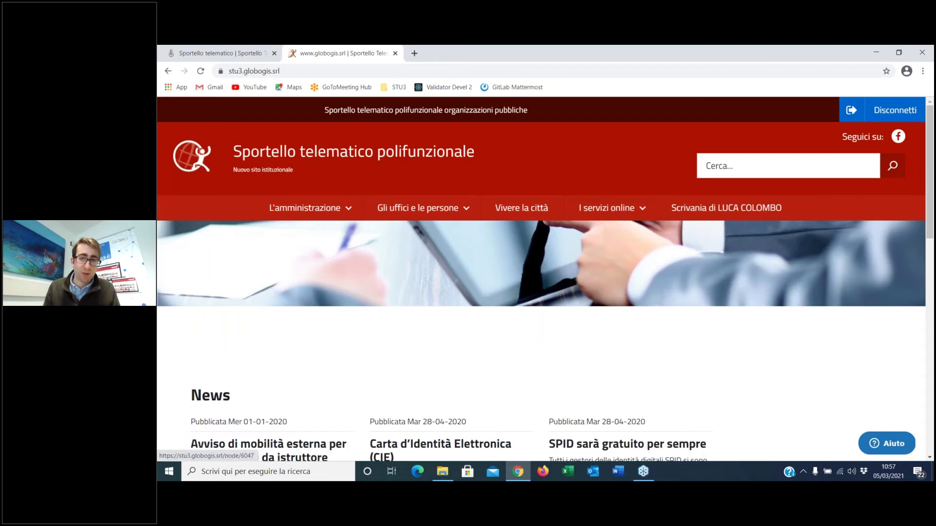
# - Return to the browser and open the Scrivania del cittadino page
pyautogui.click(644, 471)
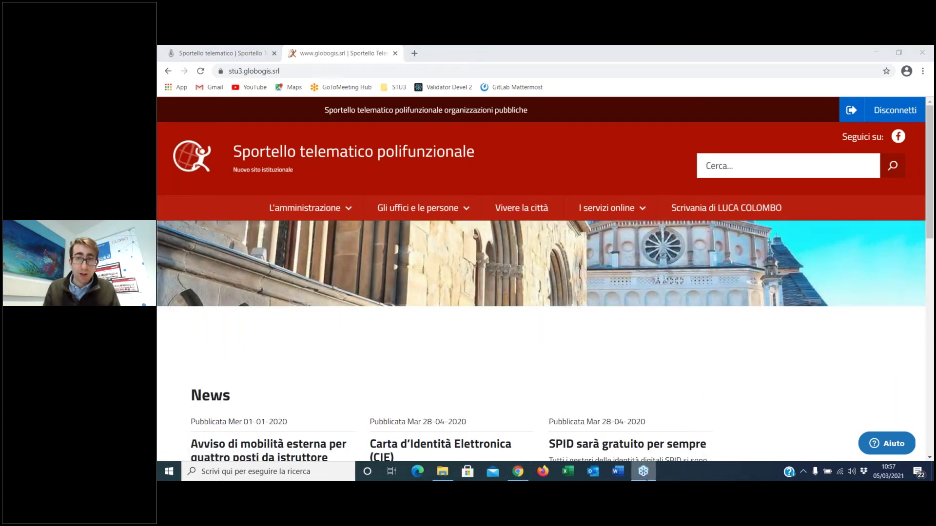
pyautogui.click(518, 471)
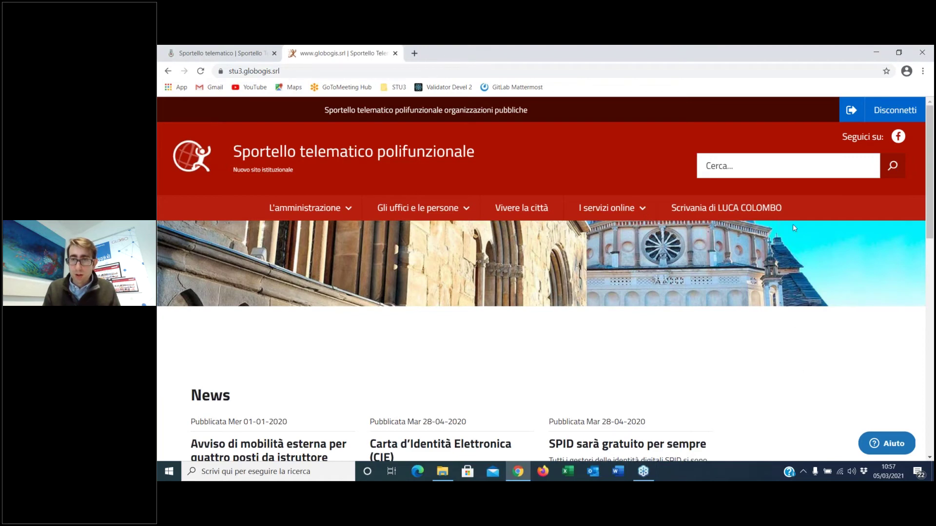
pyautogui.click(769, 209)
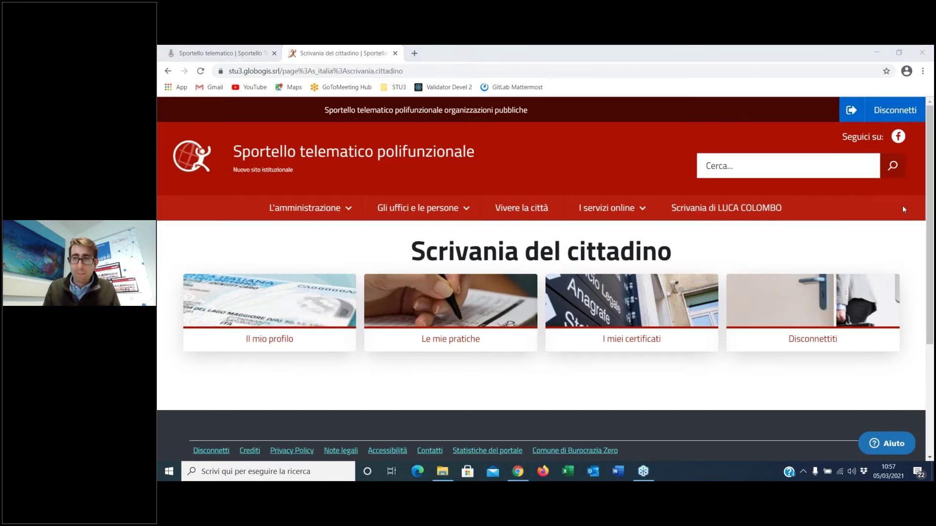
# - Open Le mie pratiche and select the unsent CILA (edilizia produttiva) application 1526
pyautogui.click(422, 338)
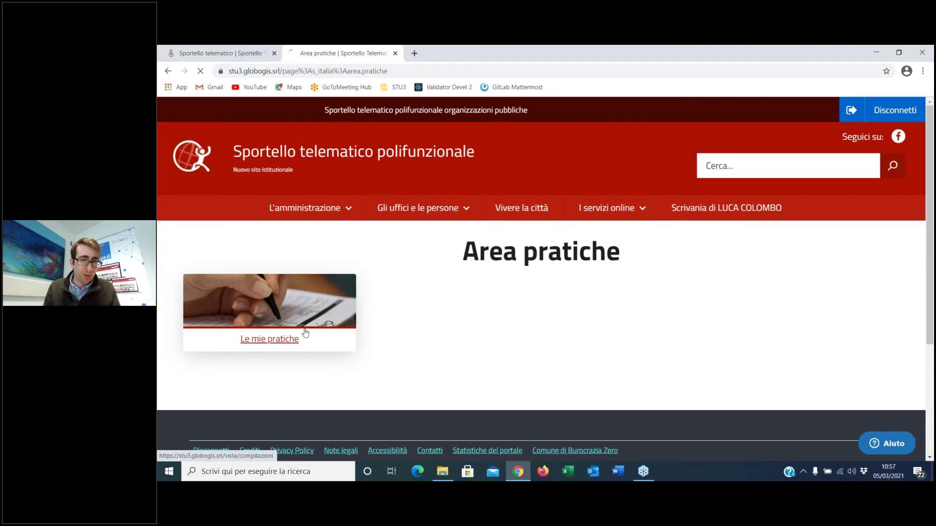
pyautogui.click(292, 336)
pyautogui.scroll(-3, 523, 381)
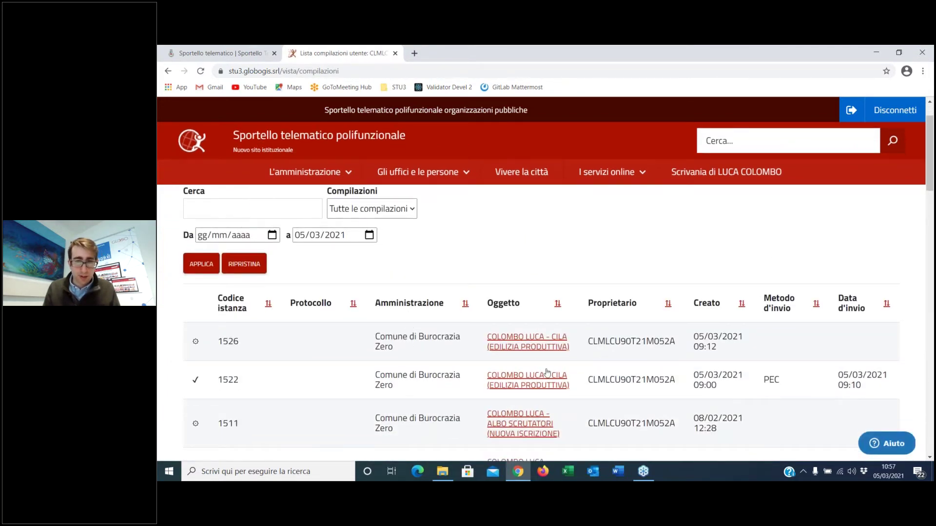
pyautogui.click(531, 347)
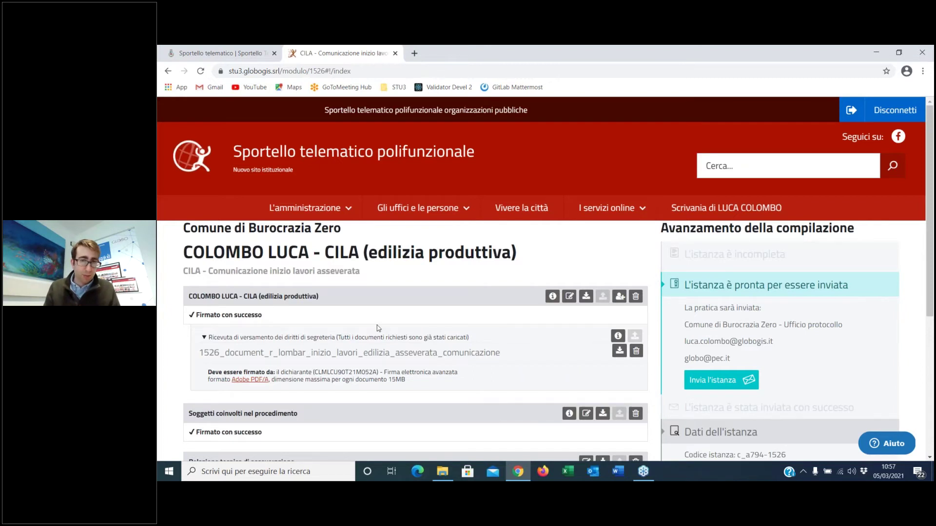
# - Send CILA application 1526 to Ufficio protocollo and confirm the 05/03/2021 10:58 success message
pyautogui.scroll(-1, 379, 329)
pyautogui.scroll(-2, 462, 309)
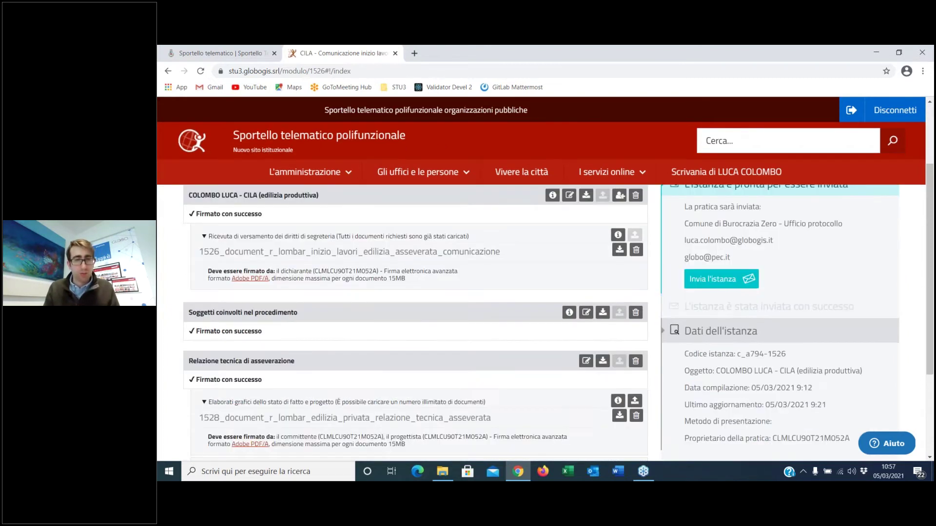
pyautogui.scroll(3, 462, 309)
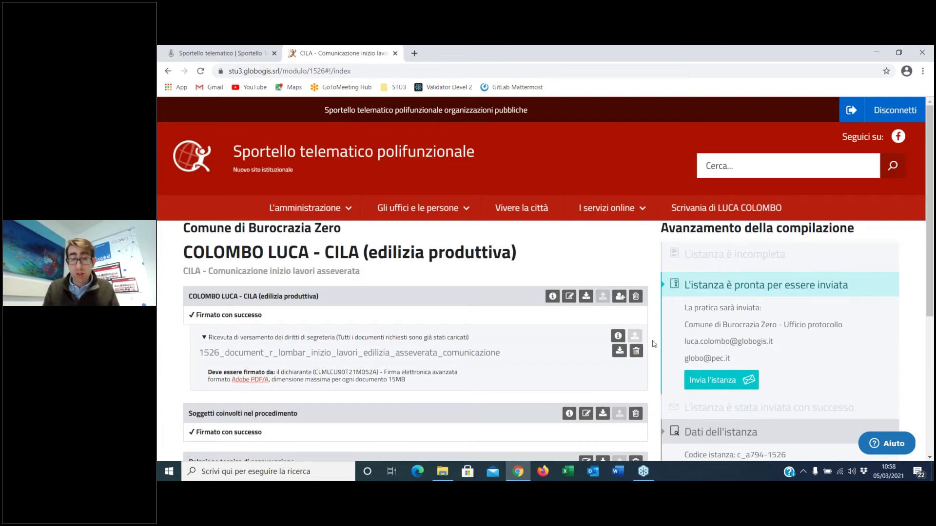
pyautogui.click(738, 385)
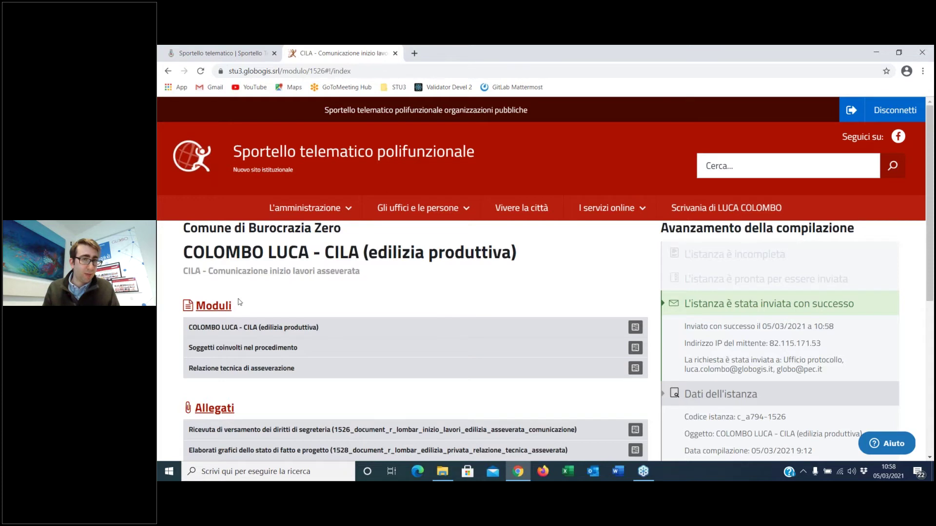
pyautogui.scroll(-1, 325, 331)
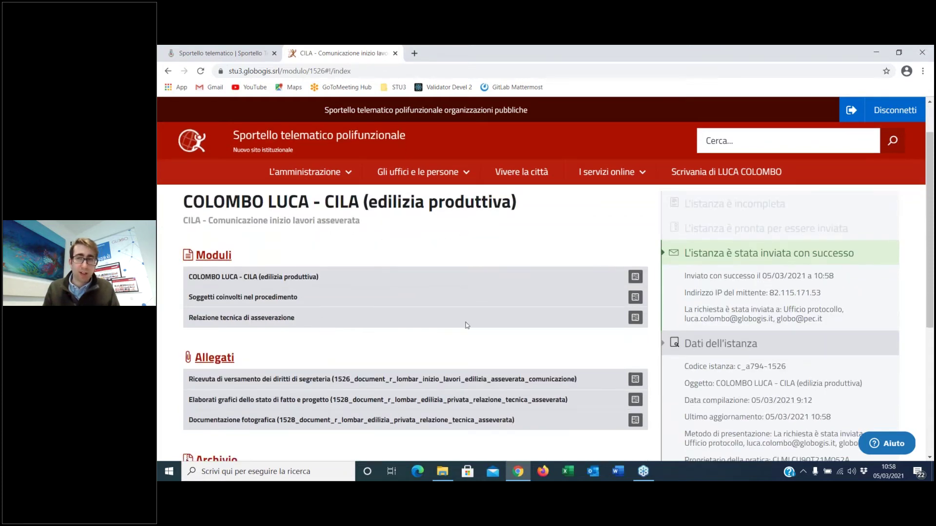
pyautogui.scroll(1, 466, 325)
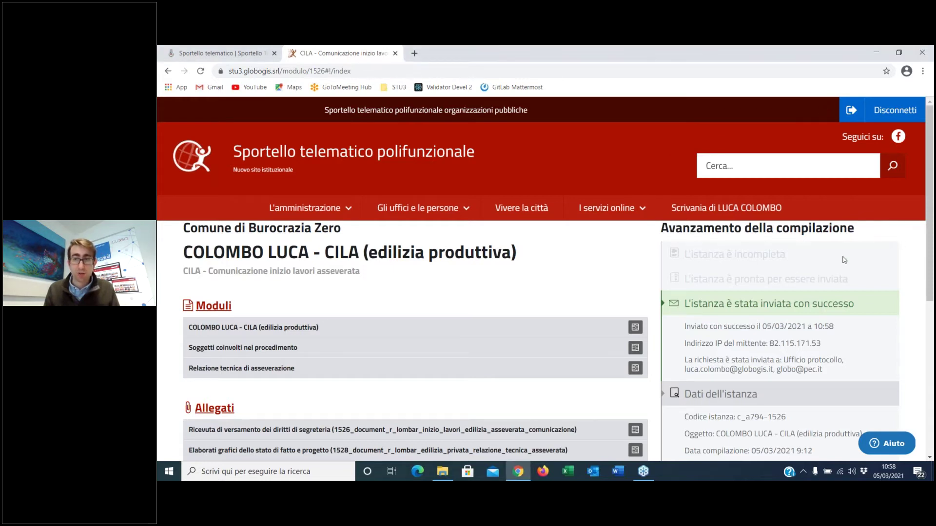
pyautogui.scroll(-1, 795, 279)
pyautogui.scroll(1, 795, 279)
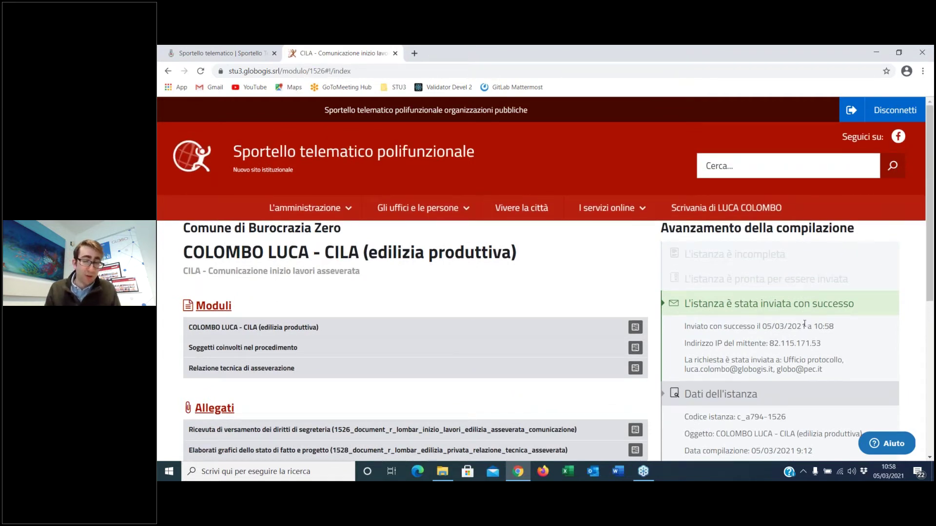
pyautogui.scroll(-1, 800, 326)
pyautogui.scroll(1, 800, 326)
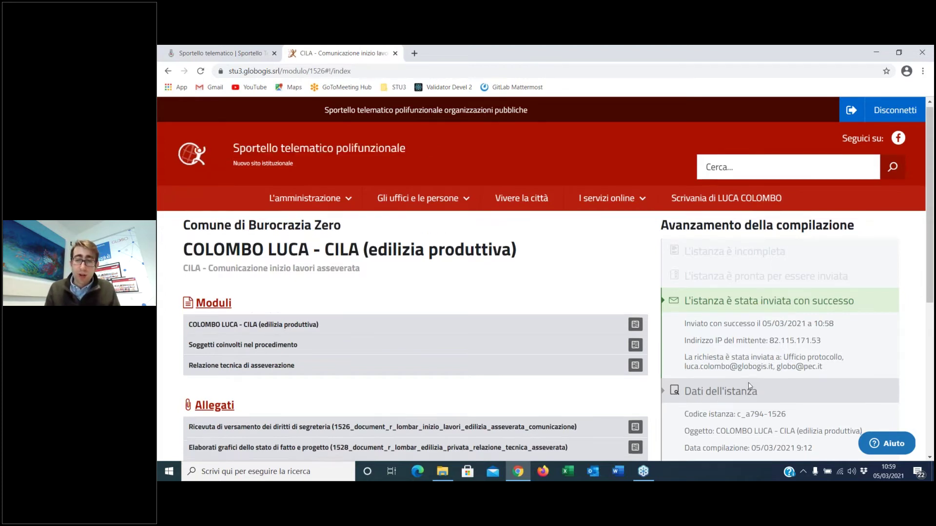
pyautogui.scroll(-1, 750, 385)
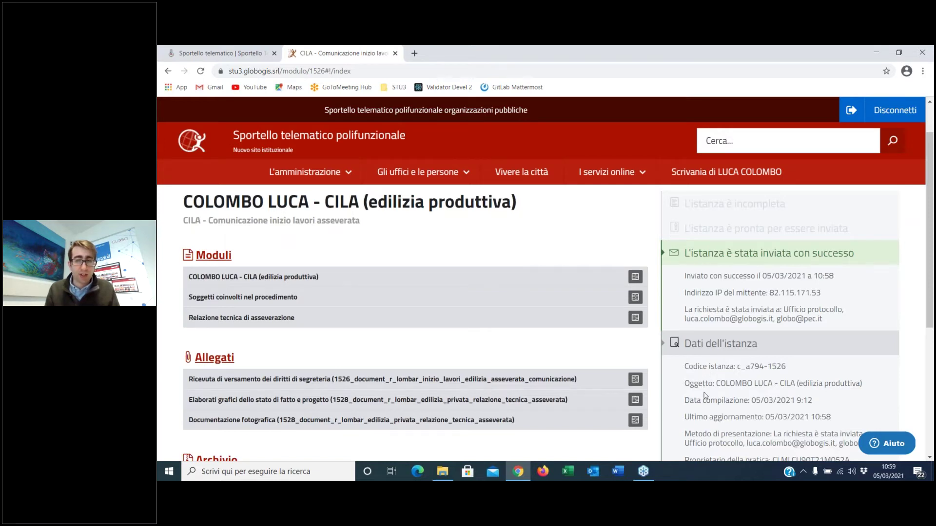
pyautogui.scroll(-1, 705, 396)
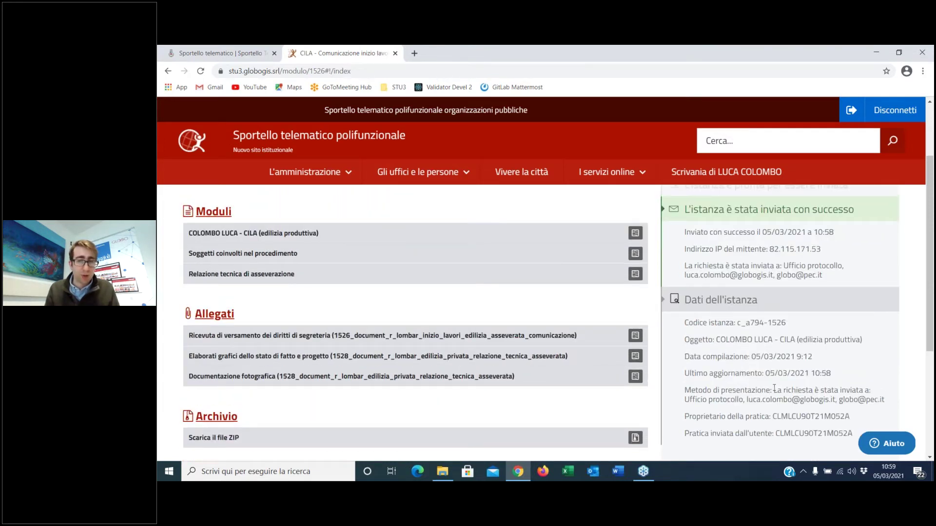
pyautogui.scroll(1, 775, 388)
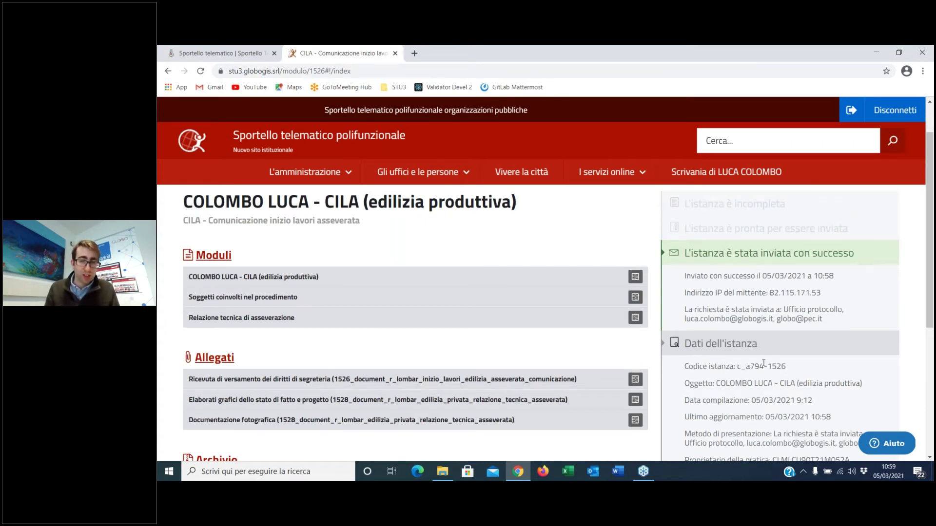
# - Select the Codice istanza value and look over the Crea una nuova istanza options below
pyautogui.moveTo(793, 370); pyautogui.dragTo(740, 376)
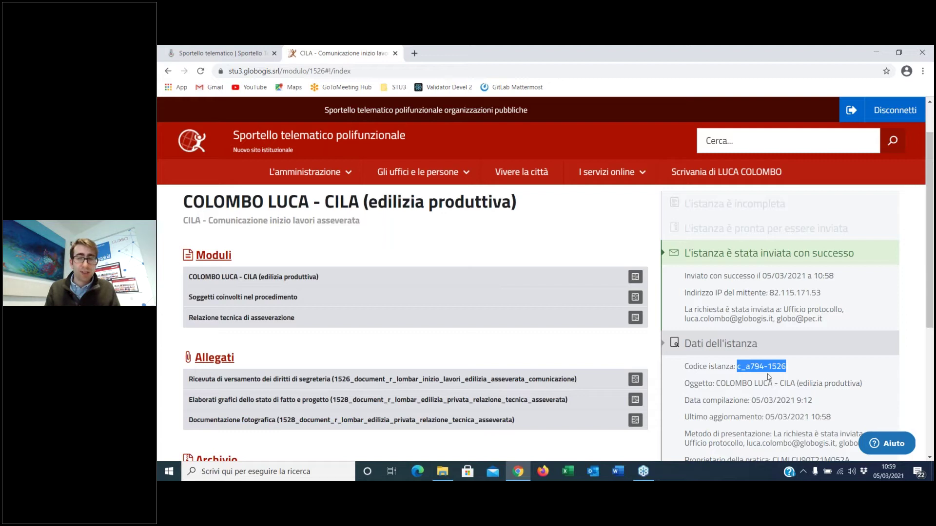
pyautogui.scroll(-1, 769, 376)
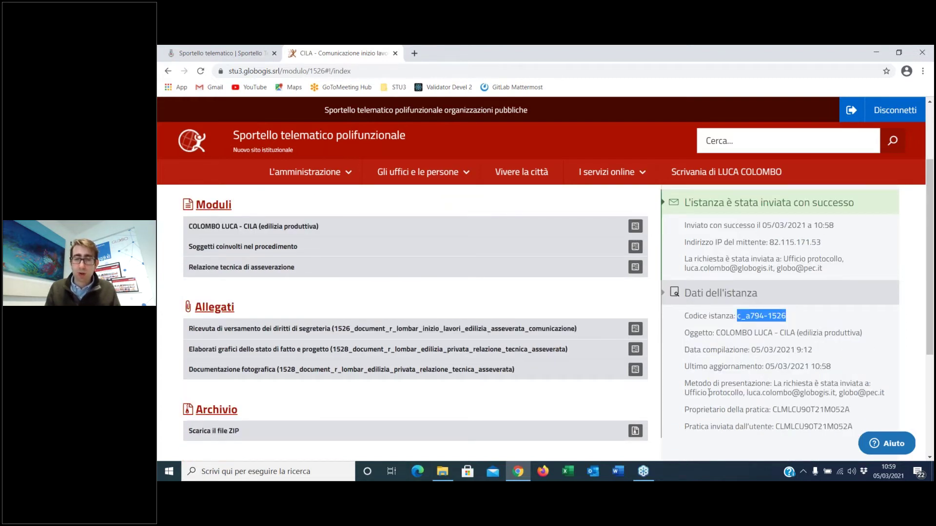
pyautogui.scroll(-2, 700, 394)
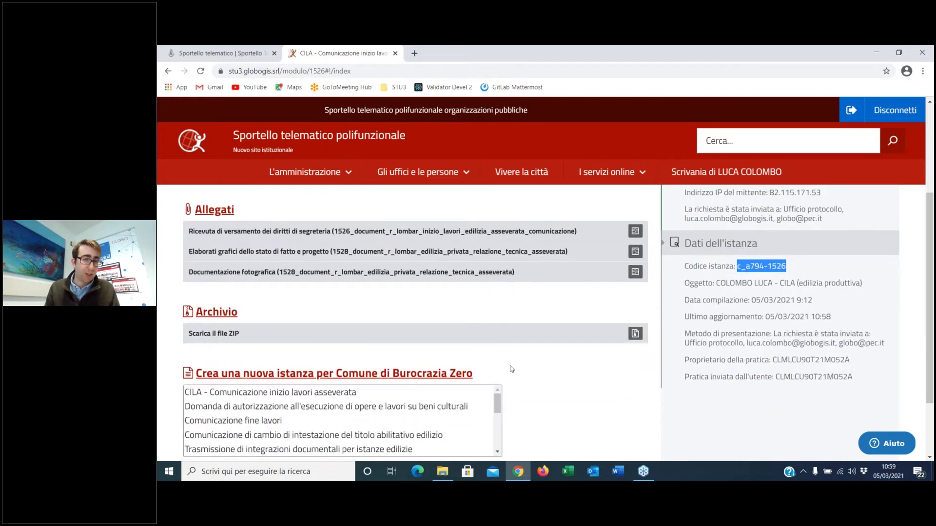
pyautogui.scroll(5, 426, 334)
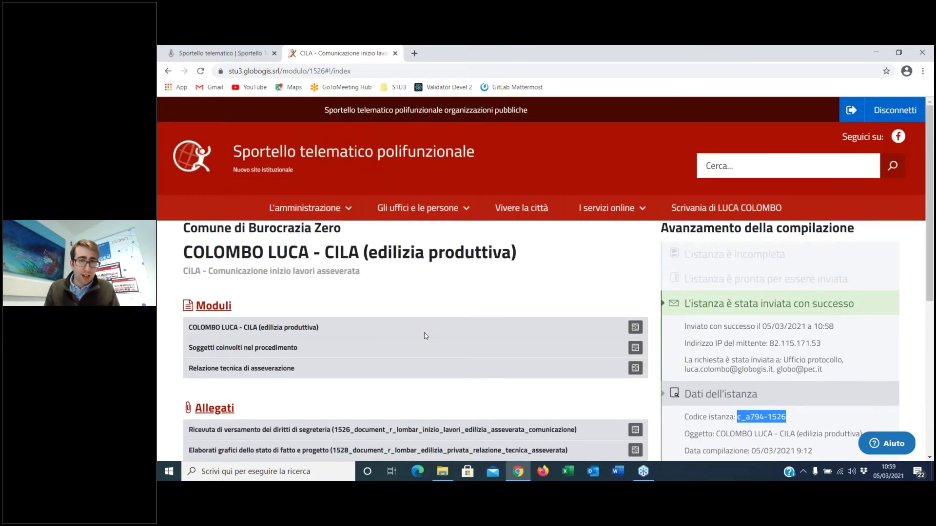
pyautogui.scroll(-4, 424, 332)
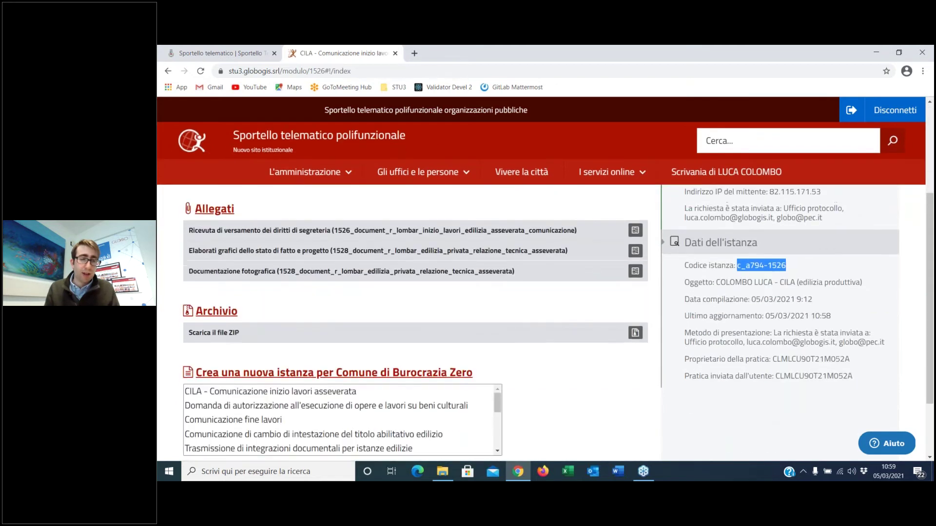
pyautogui.scroll(-1, 424, 337)
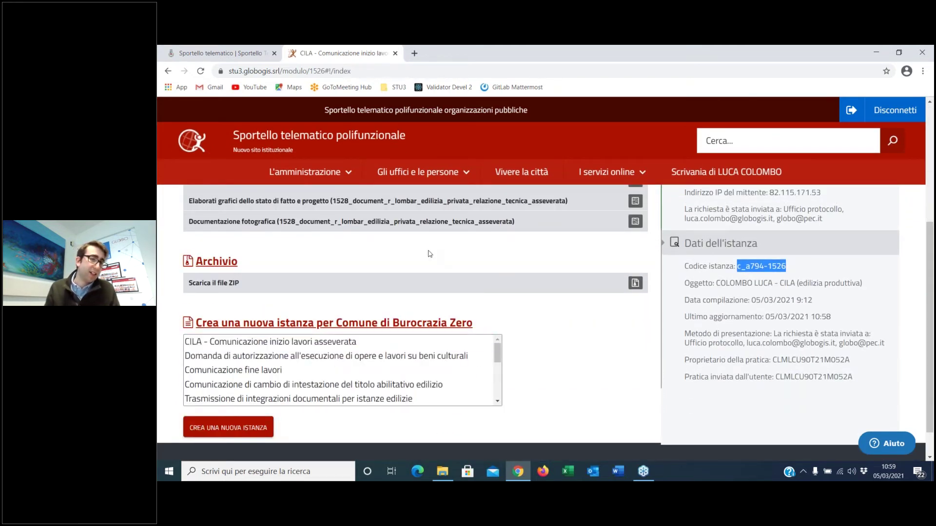
pyautogui.scroll(4, 430, 254)
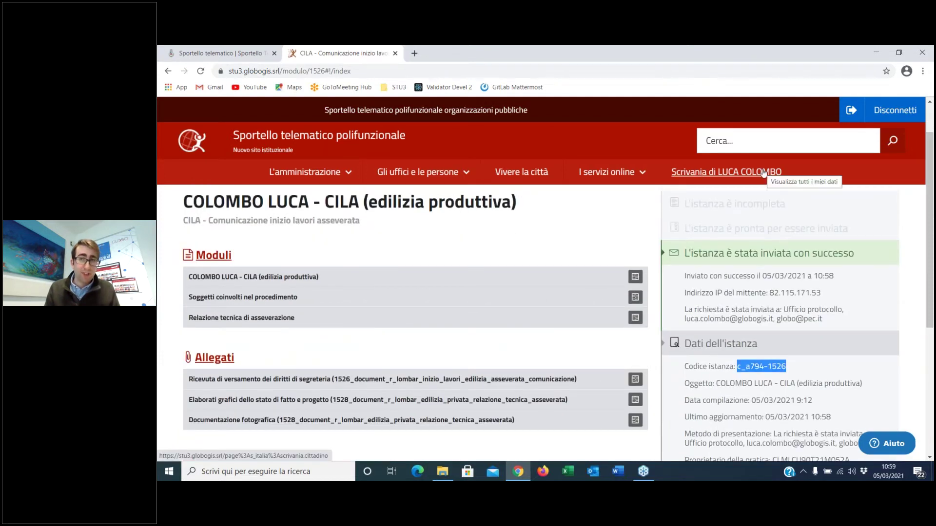
# - In Le mie pratiche, filter to 'Compilazioni chiuse' and open CILA practice 1526
pyautogui.click(763, 173)
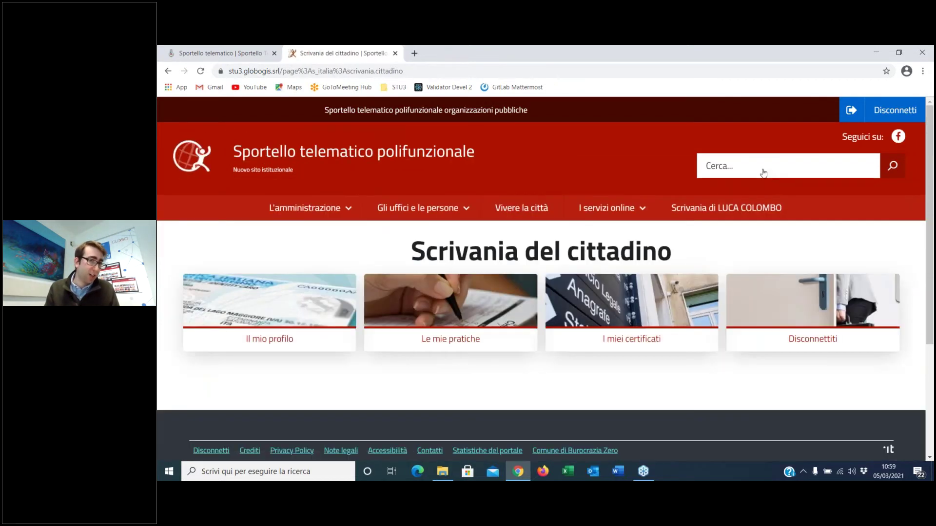
pyautogui.click(396, 354)
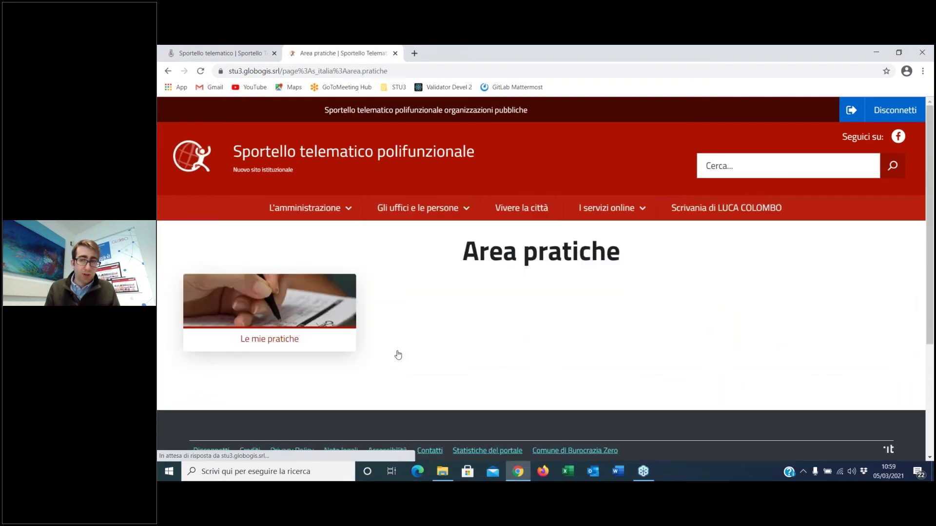
pyautogui.click(290, 330)
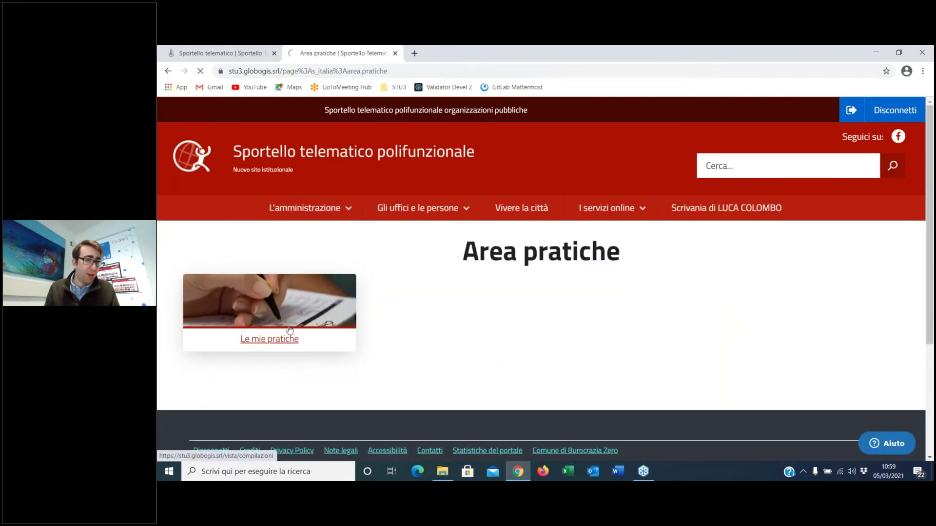
pyautogui.click(379, 307)
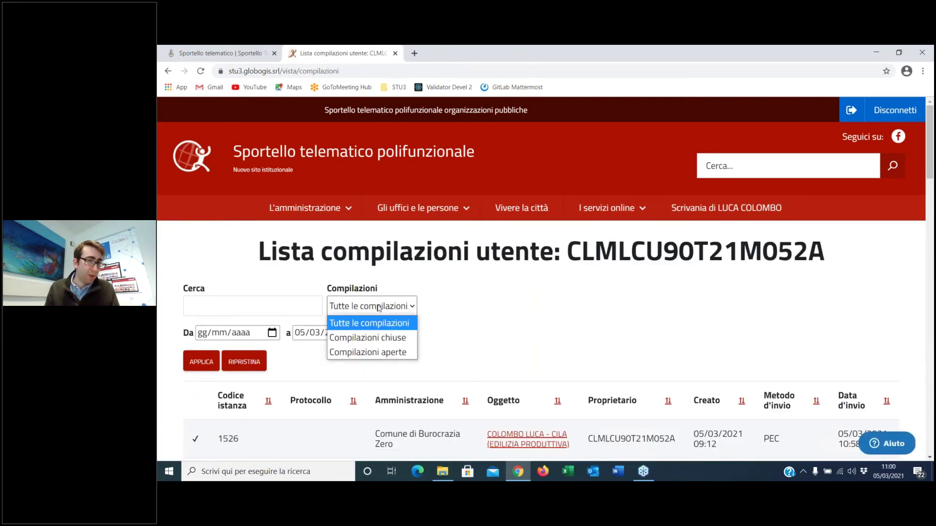
pyautogui.click(376, 338)
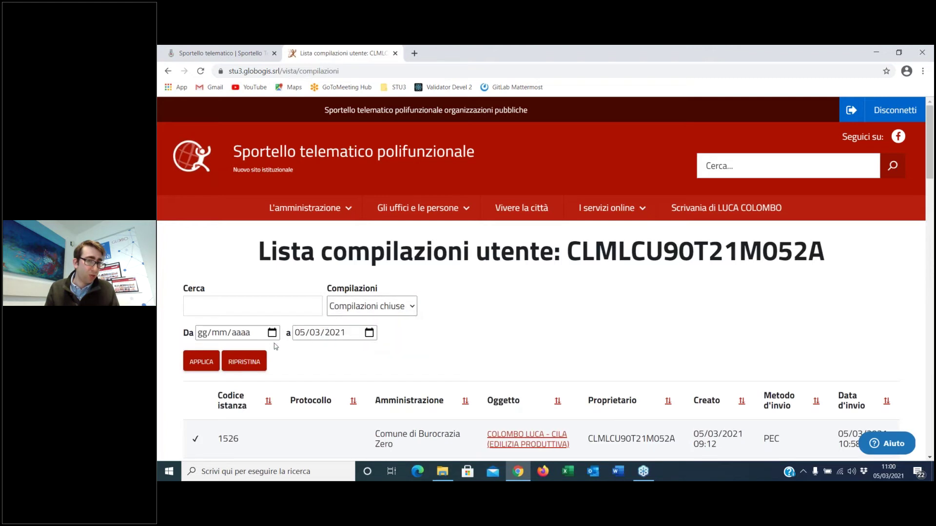
pyautogui.click(210, 363)
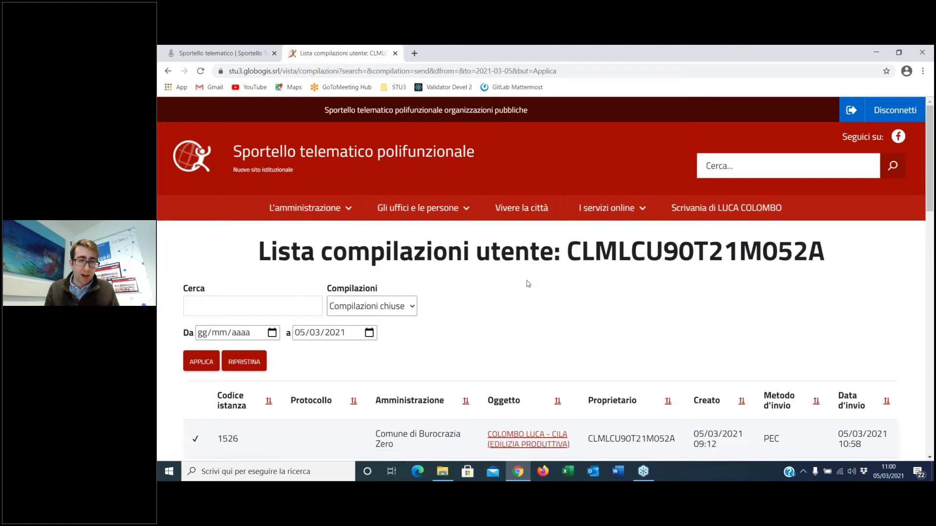
pyautogui.scroll(-3, 522, 292)
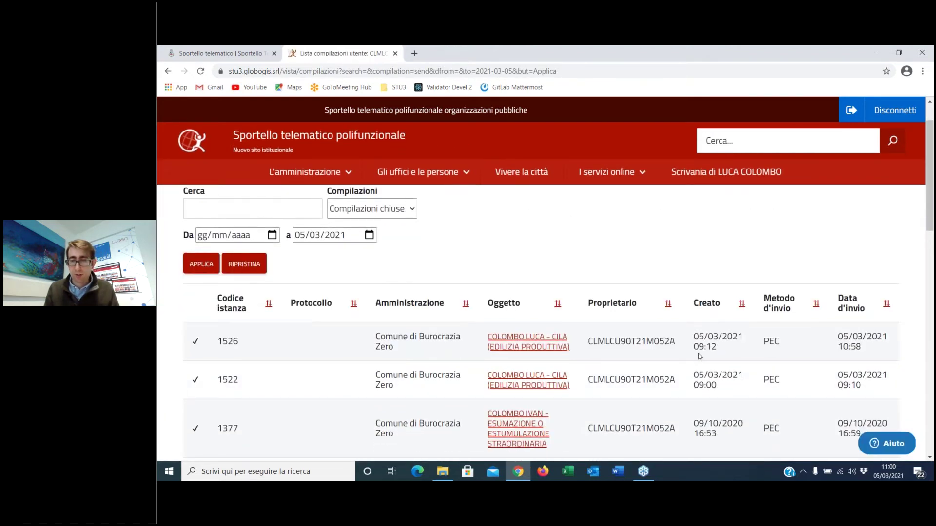
pyautogui.scroll(2, 609, 361)
pyautogui.scroll(-2, 518, 366)
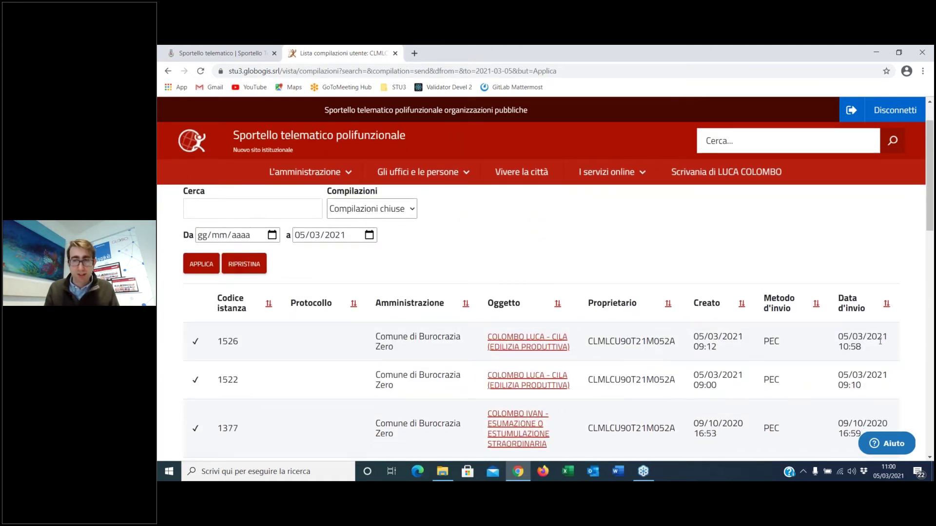
pyautogui.click(507, 347)
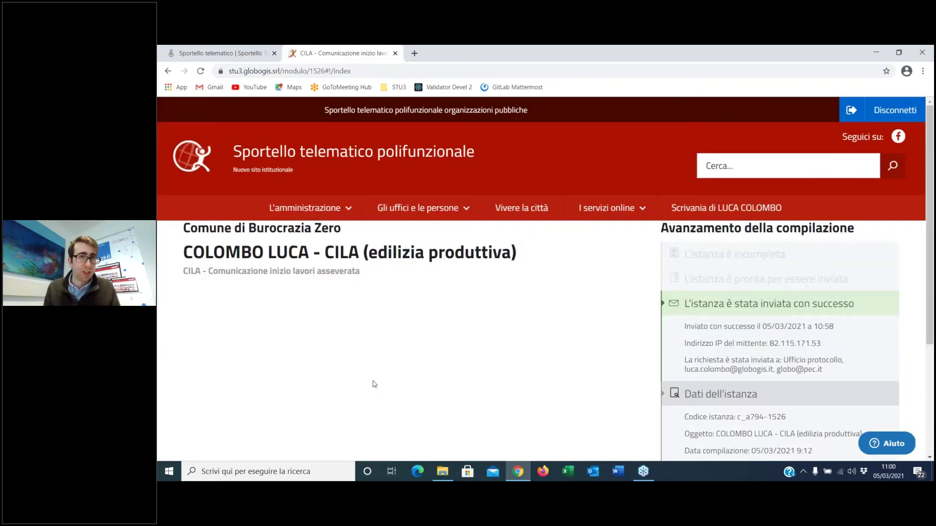
# - Create instance 1529, 'Trasmissione di integrazioni documentali per istanze edilizie', from the sent CILA
pyautogui.scroll(-5, 375, 384)
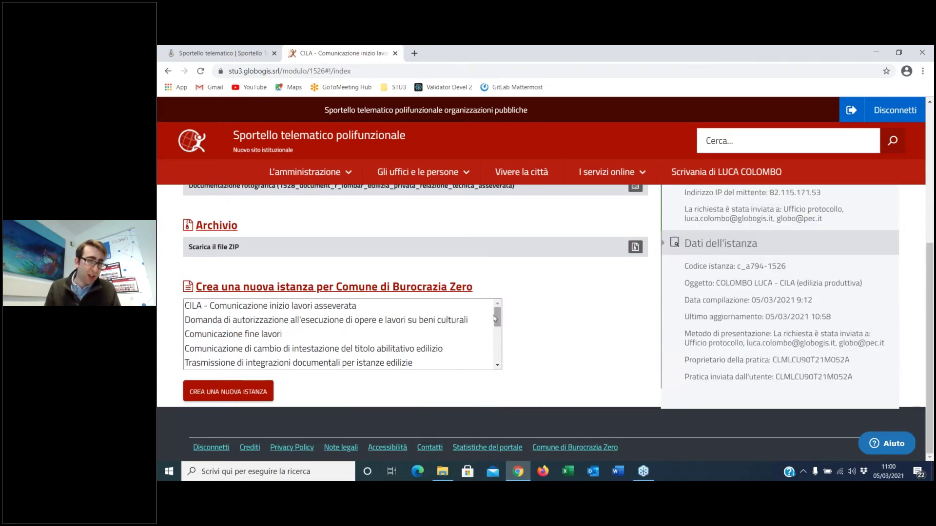
pyautogui.click(304, 307)
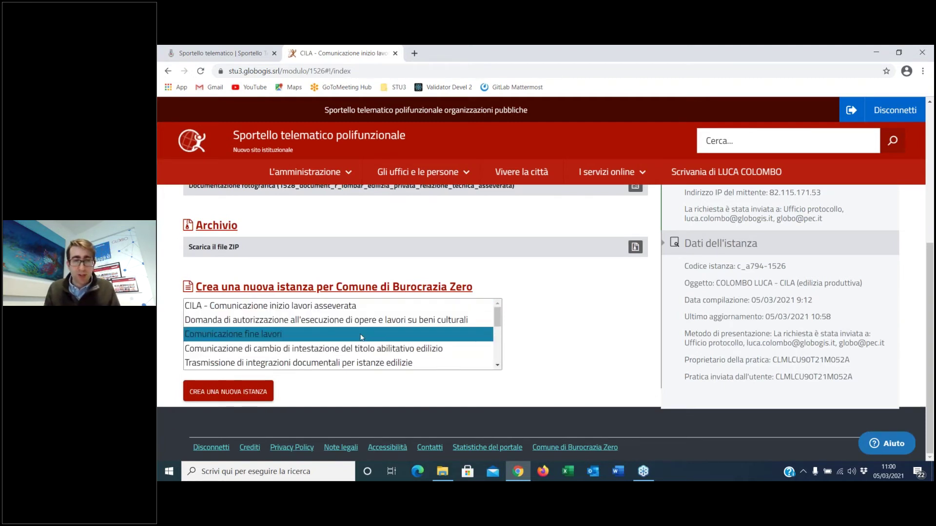
pyautogui.scroll(-1, 379, 326)
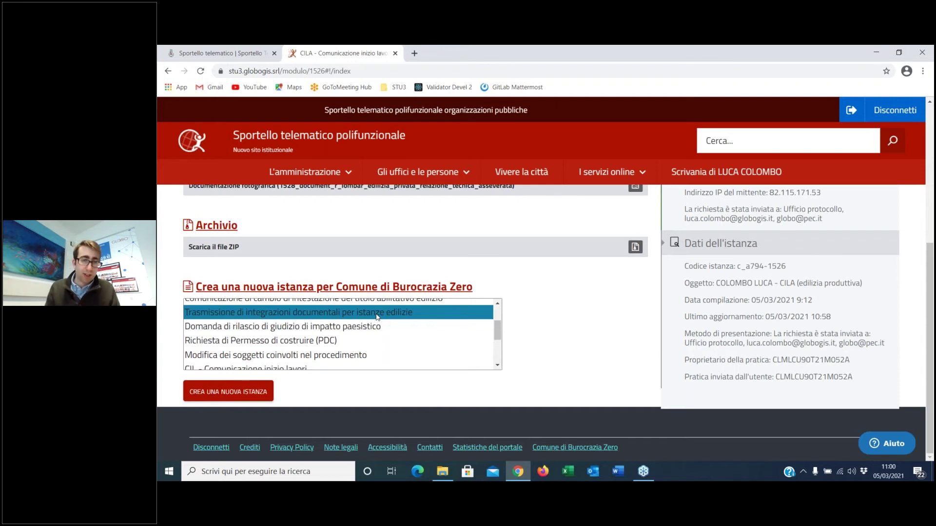
pyautogui.click(377, 317)
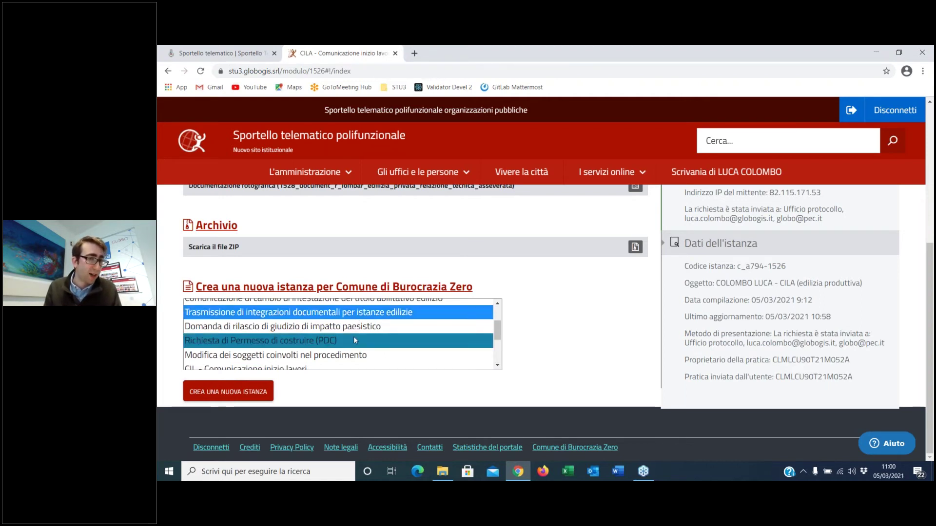
pyautogui.click(218, 396)
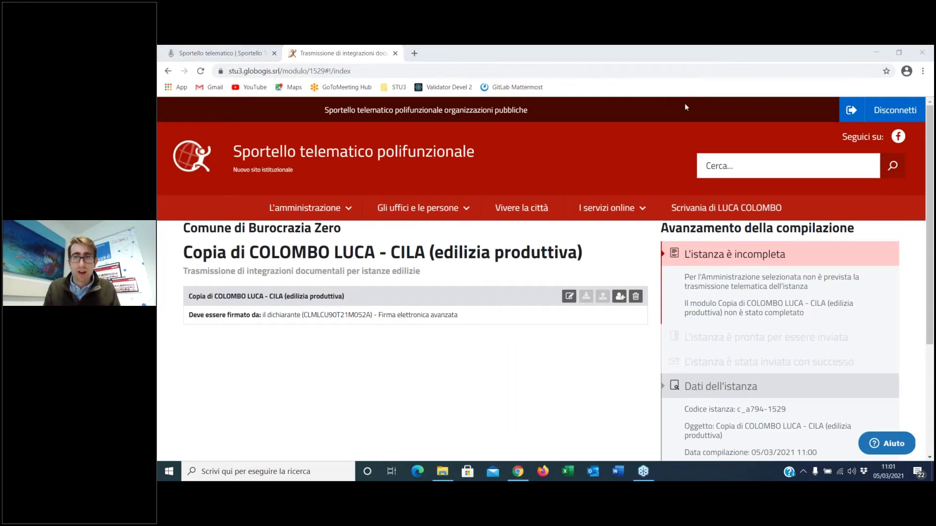
# - Open the integration form for editing and check its list of missing required fields
pyautogui.click(901, 282)
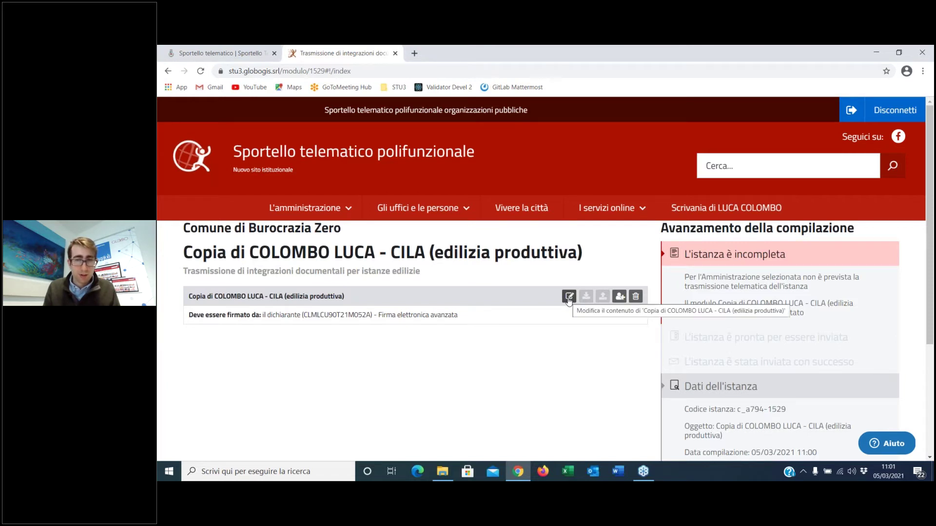
pyautogui.click(569, 297)
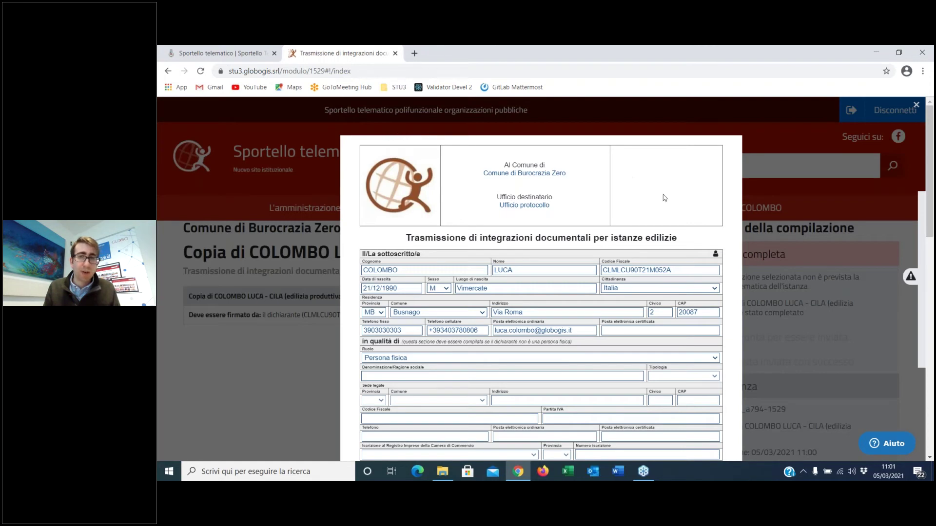
pyautogui.scroll(-1, 660, 236)
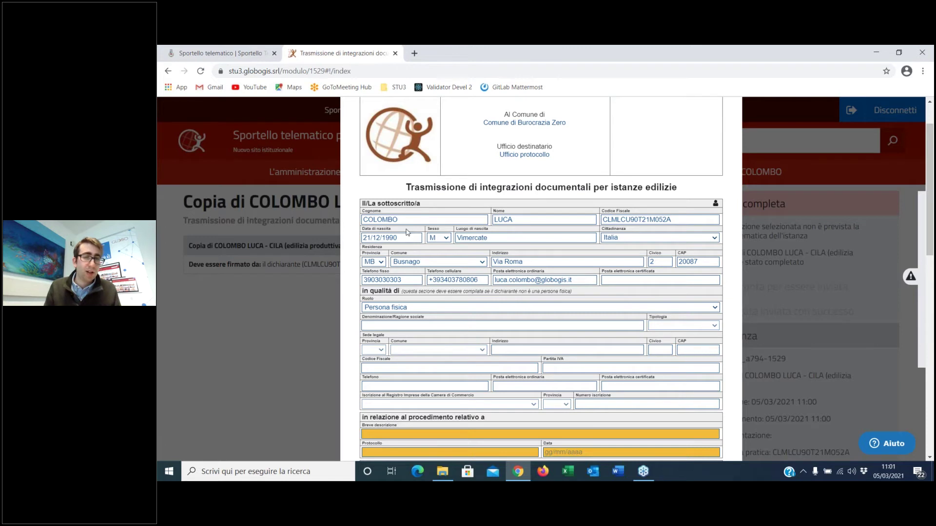
pyautogui.scroll(-1, 407, 232)
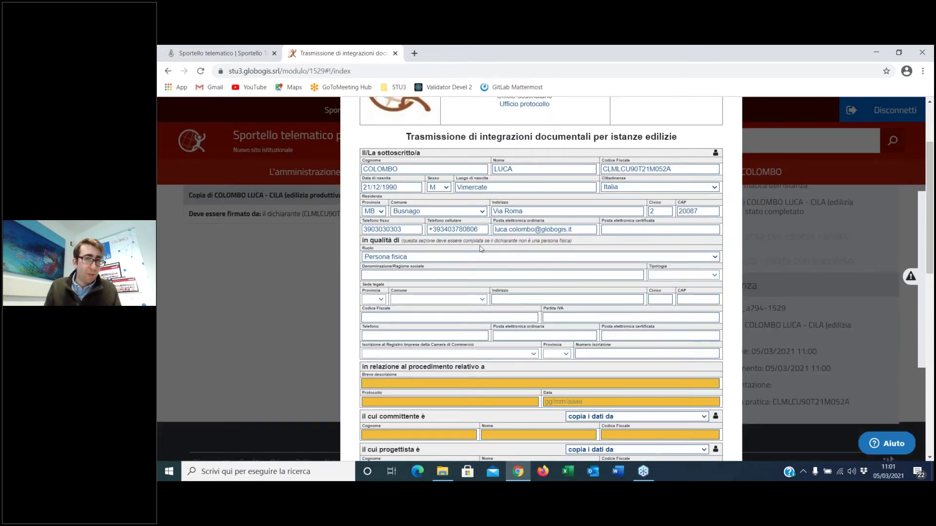
pyautogui.scroll(-3, 451, 330)
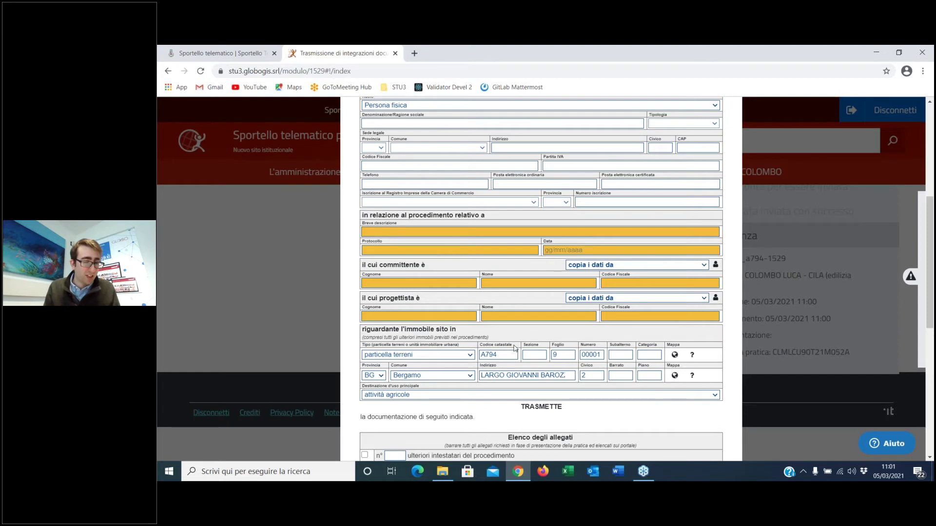
pyautogui.scroll(3, 541, 327)
pyautogui.scroll(-1, 562, 301)
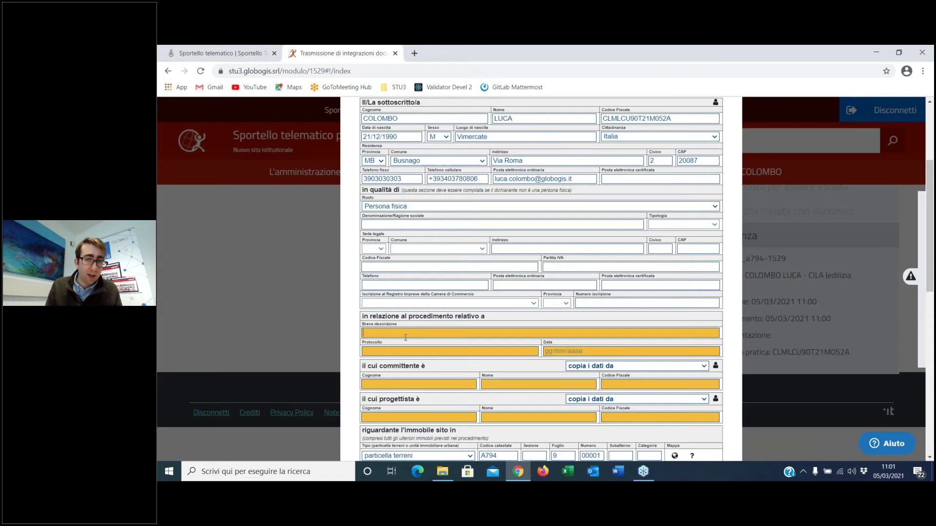
pyautogui.click(588, 349)
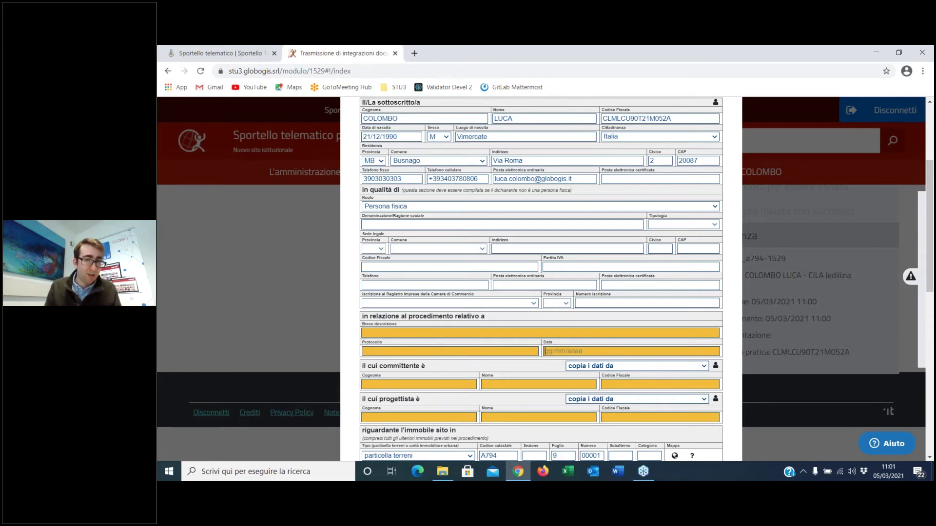
pyautogui.click(911, 277)
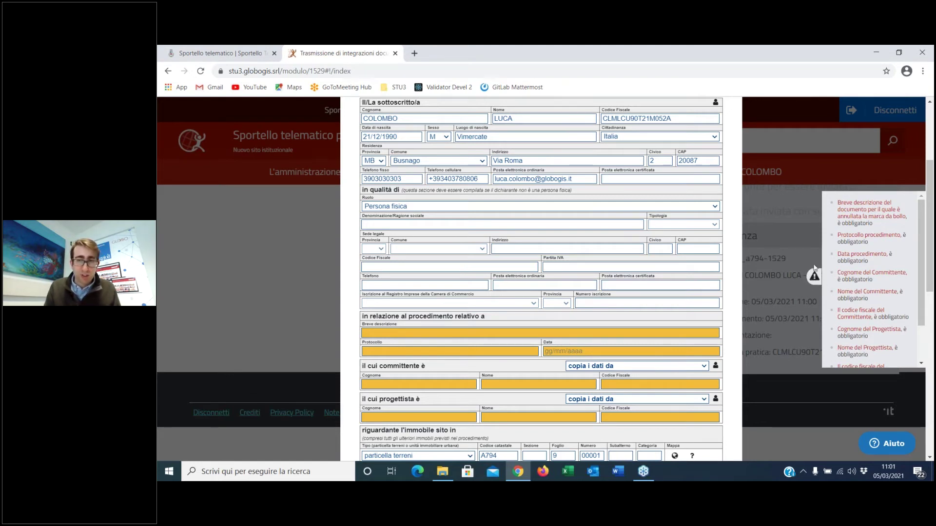
# - Save the form with 'Salva una bozza', then return via Scrivania to the Piadena Drizzona portal
pyautogui.scroll(-4, 784, 286)
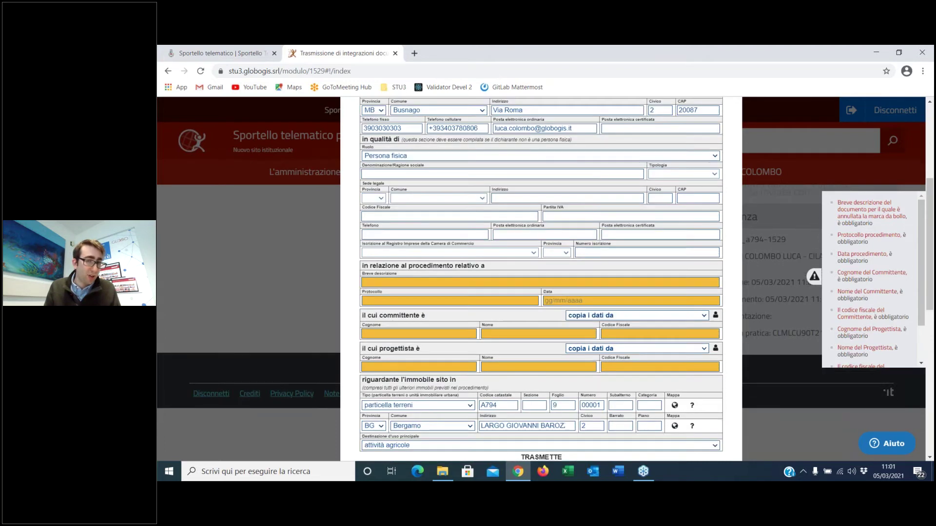
pyautogui.scroll(-5, 391, 373)
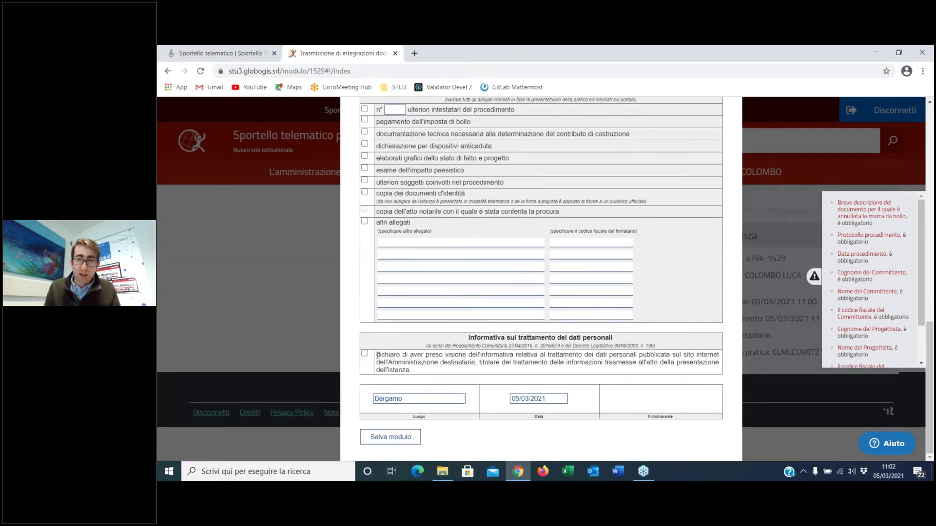
pyautogui.click(395, 438)
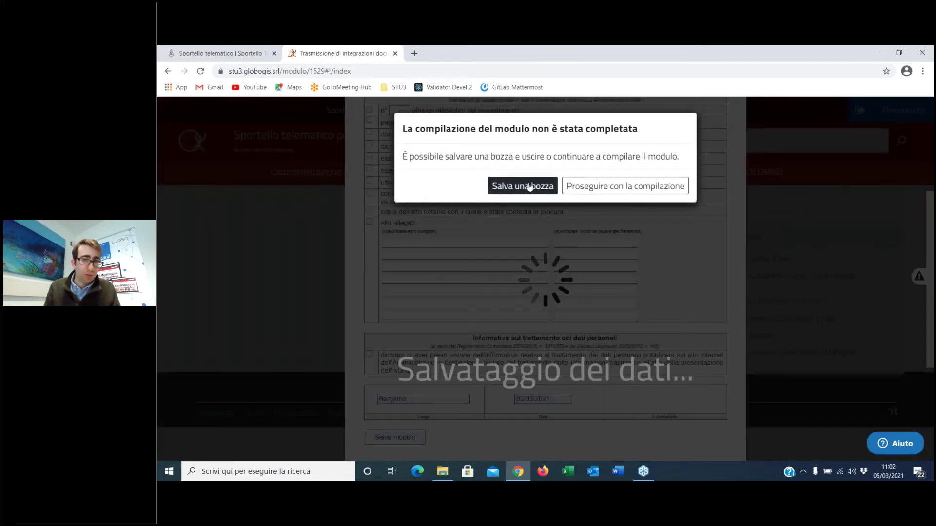
pyautogui.click(542, 185)
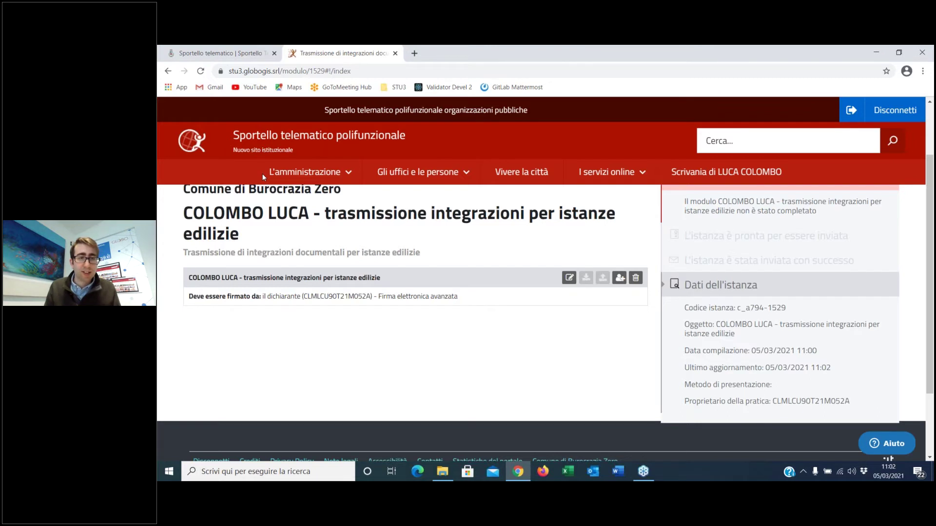
pyautogui.scroll(-1, 262, 173)
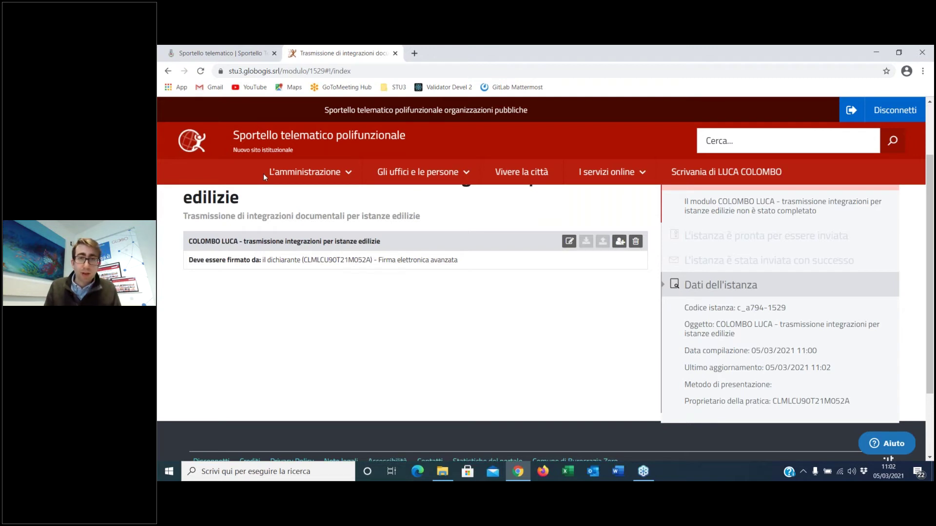
pyautogui.click(725, 173)
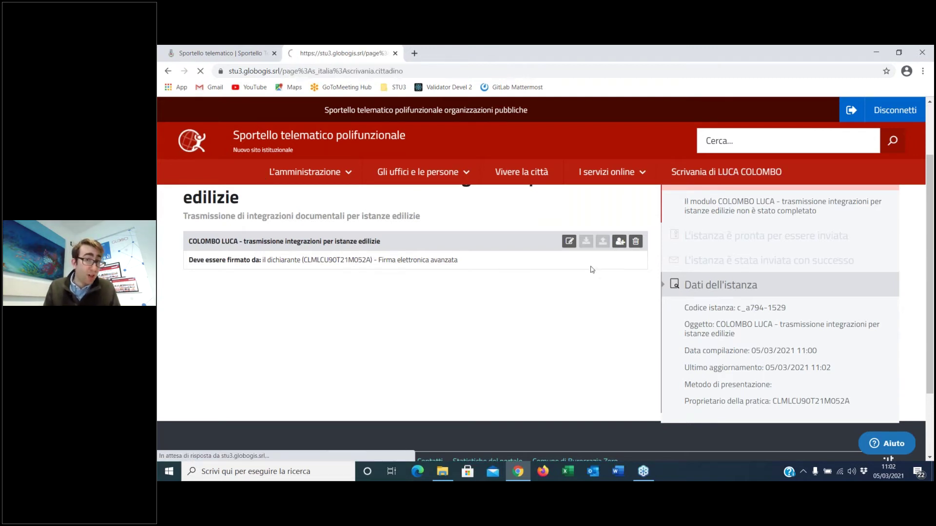
pyautogui.click(456, 326)
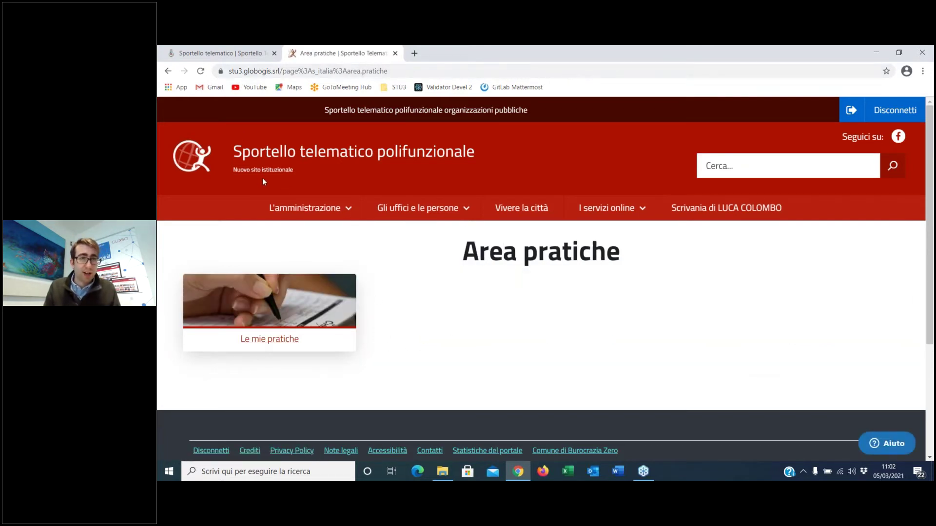
pyautogui.click(257, 224)
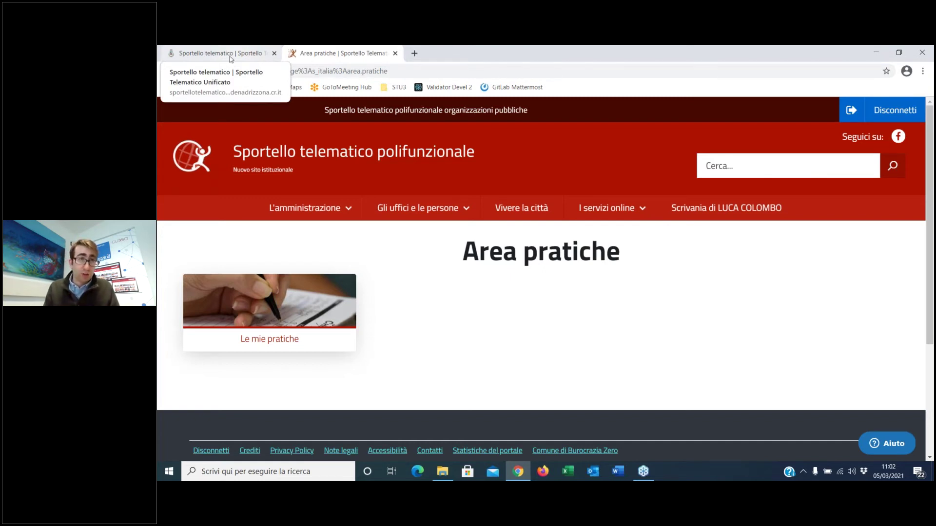
pyautogui.click(232, 57)
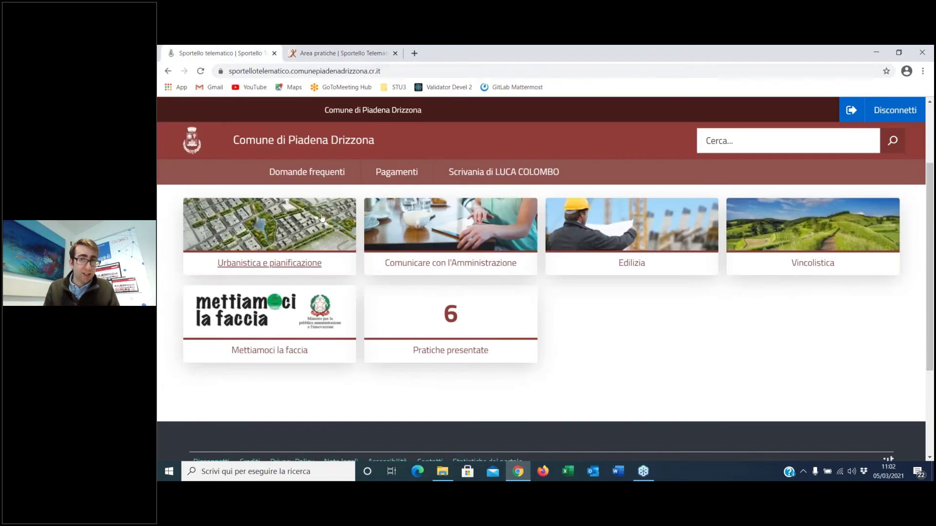
# - Browse the Piadena Drizzona portal's Scrivania, Pagamenti and Domande frequenti pages
pyautogui.click(464, 179)
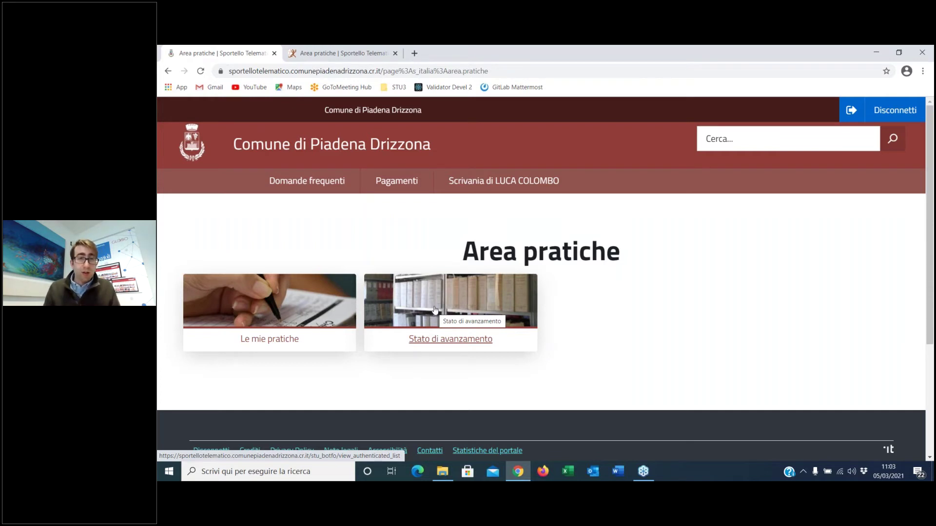
pyautogui.click(378, 147)
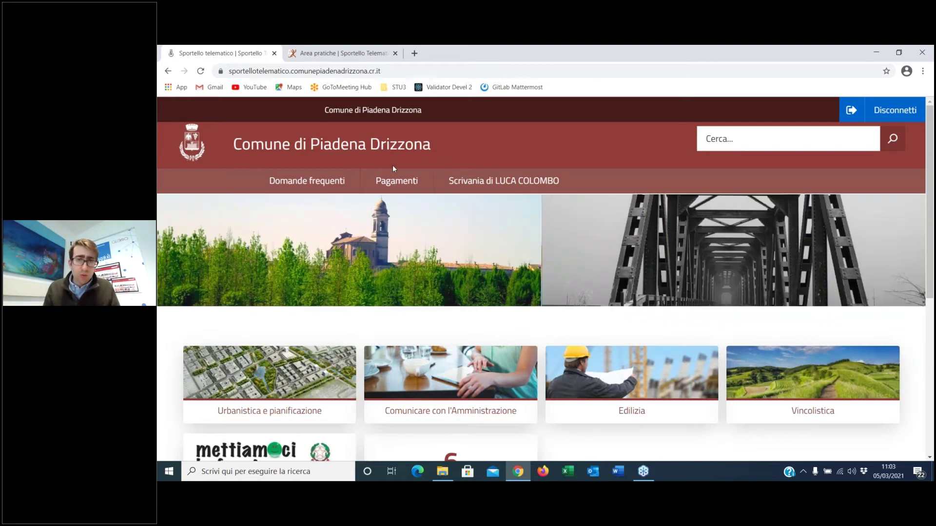
pyautogui.click(396, 181)
pyautogui.click(319, 188)
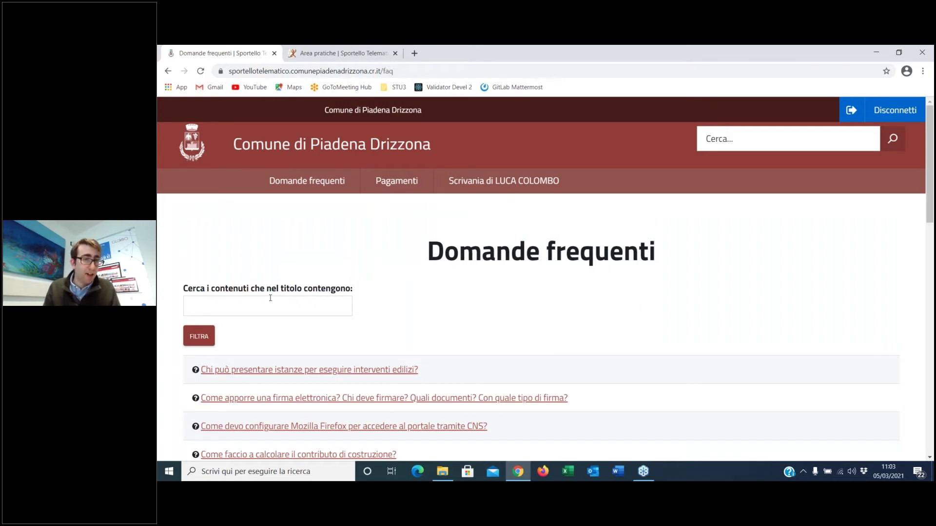
# - From Scrivania > Le mie pratiche, open the latest CILA (edilizia produttiva) practice, 173
pyautogui.click(504, 181)
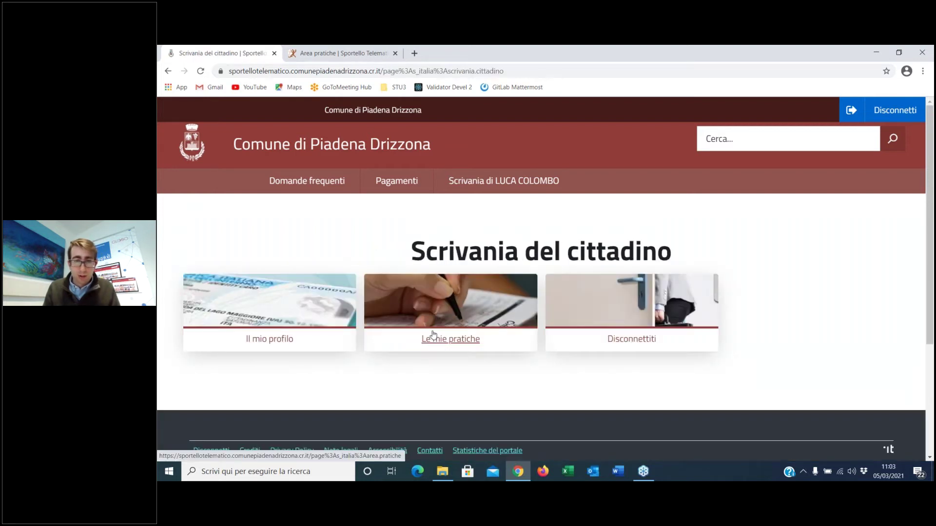
pyautogui.click(419, 325)
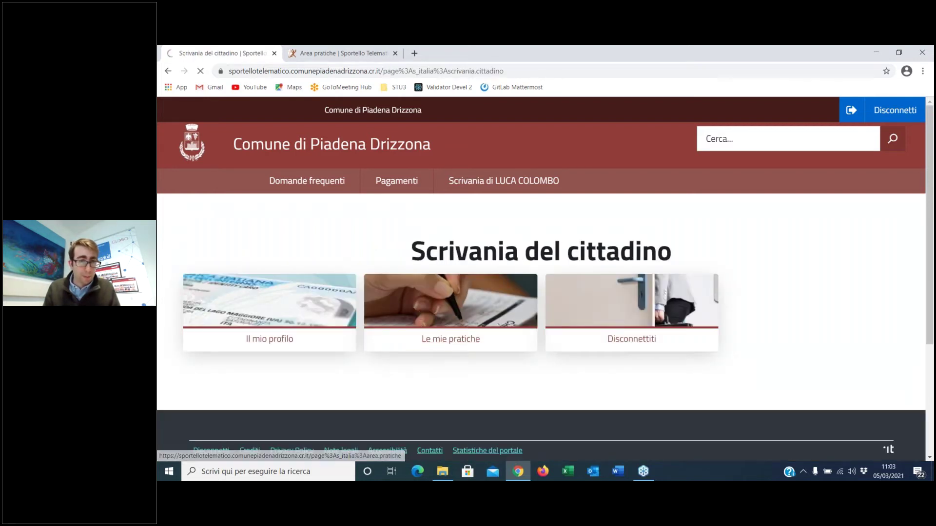
pyautogui.click(312, 319)
pyautogui.scroll(-2, 269, 339)
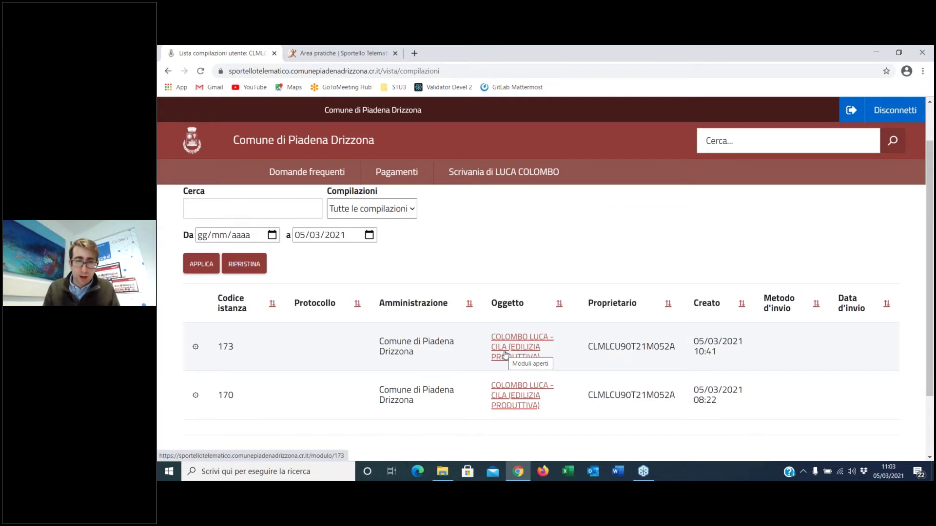
pyautogui.click(505, 354)
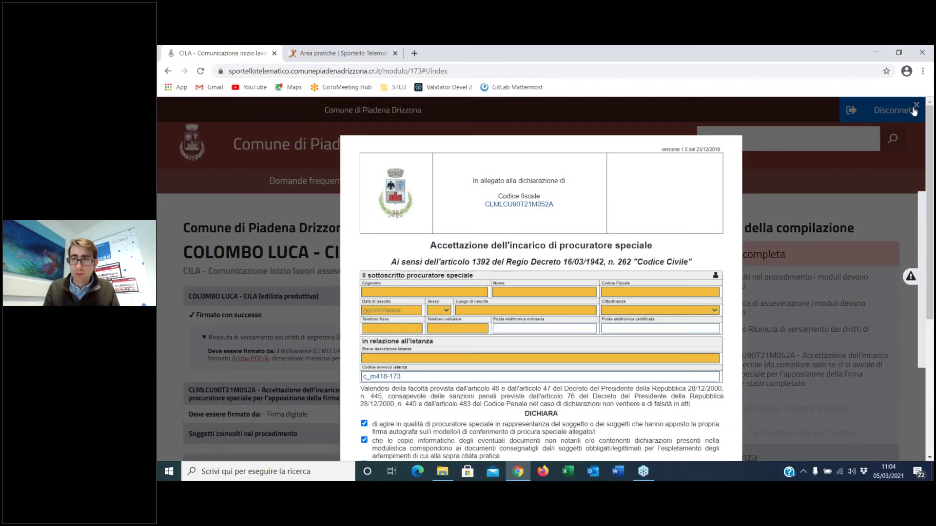
# - Close the proxy-acceptance popup, highlight the fee receipt's signature and PDF/A requirements, and open the PDF/A explanation
pyautogui.click(915, 106)
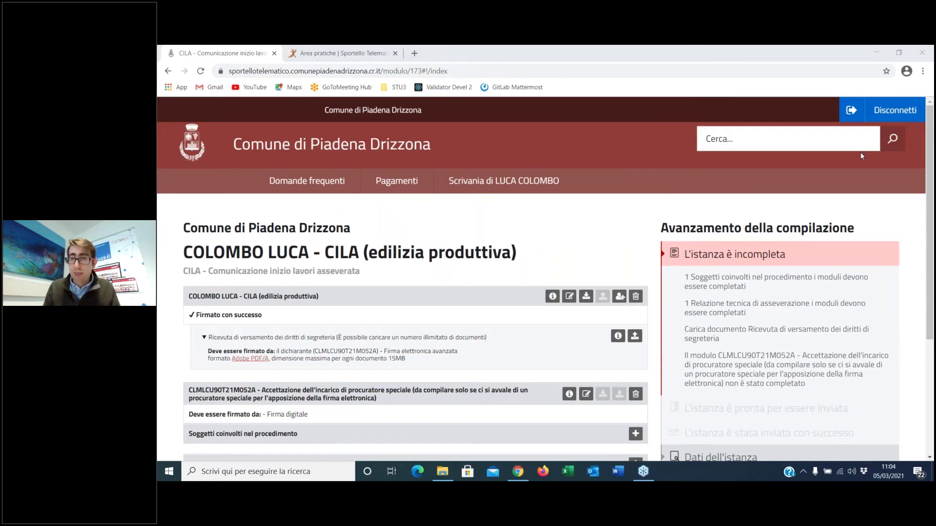
pyautogui.click(931, 174)
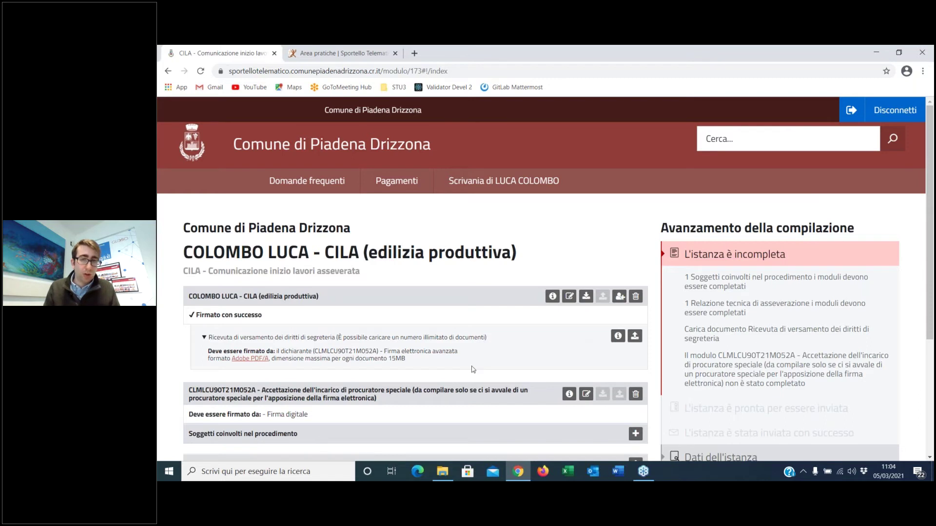
pyautogui.click(635, 337)
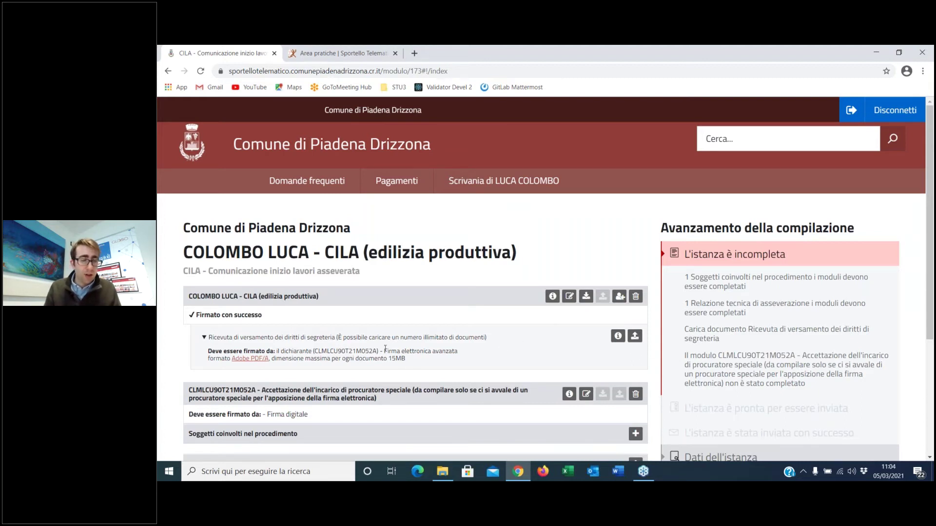
pyautogui.moveTo(297, 352); pyautogui.dragTo(425, 364)
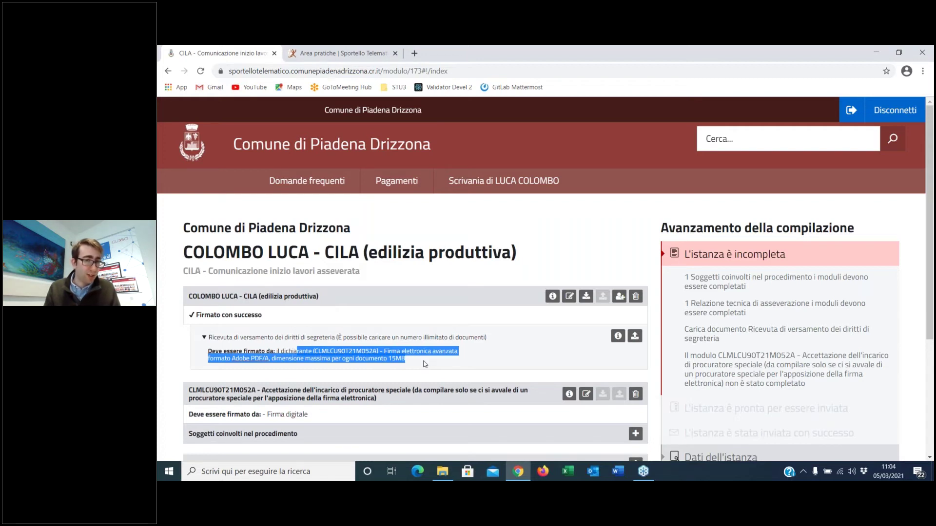
pyautogui.click(415, 363)
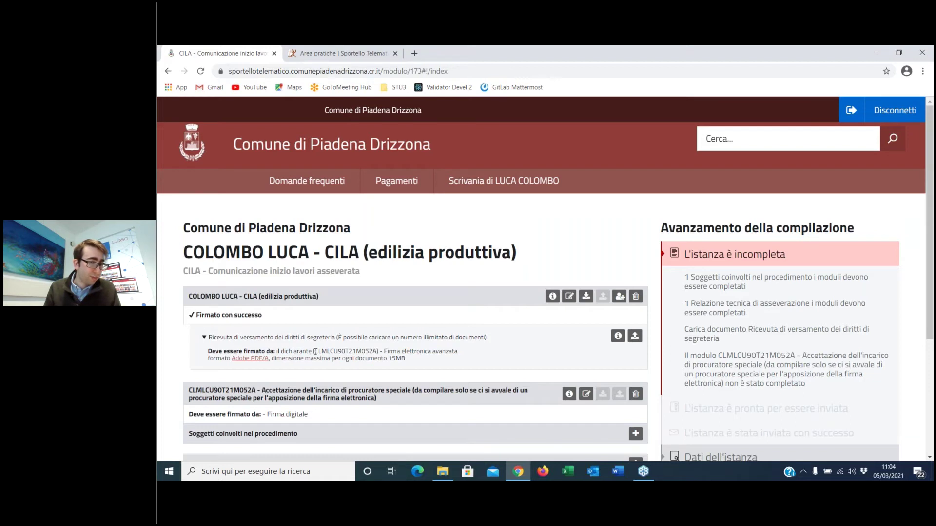
pyautogui.moveTo(289, 351); pyautogui.dragTo(306, 360)
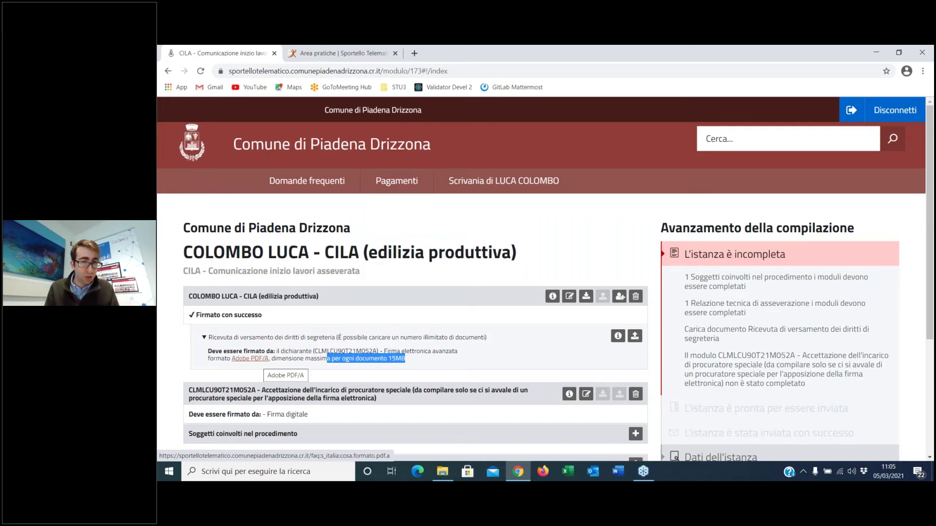
pyautogui.click(261, 359)
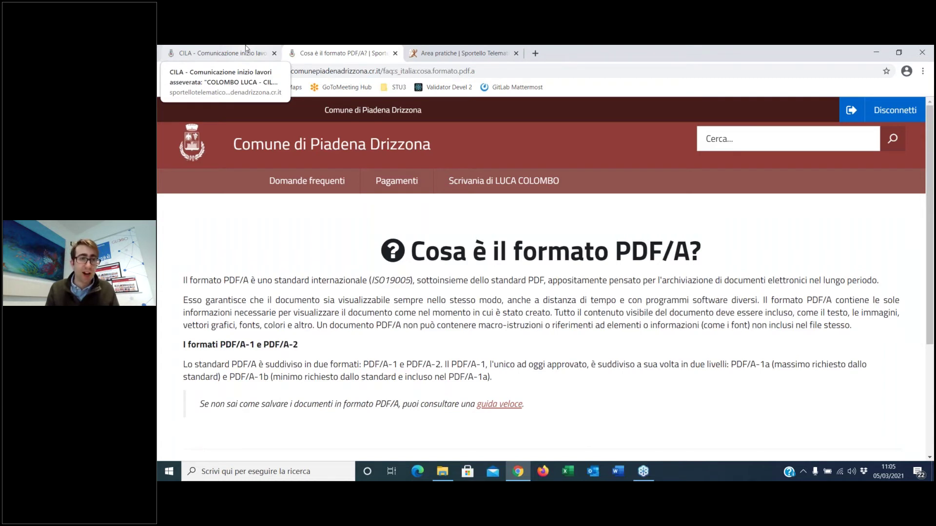
# - Switch between the CILA tab and the PDF/A FAQ, then open the PDF/A saving quick guide
pyautogui.click(246, 49)
pyautogui.click(291, 359)
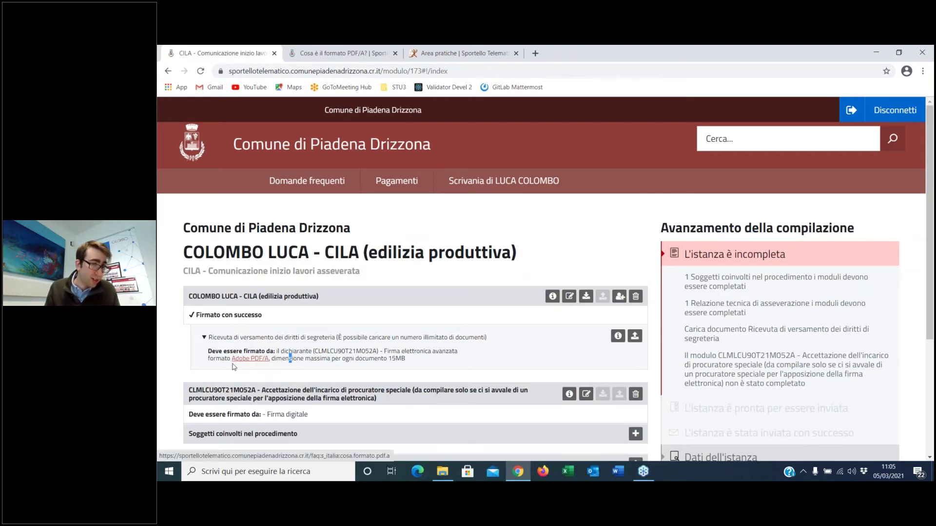
pyautogui.click(253, 362)
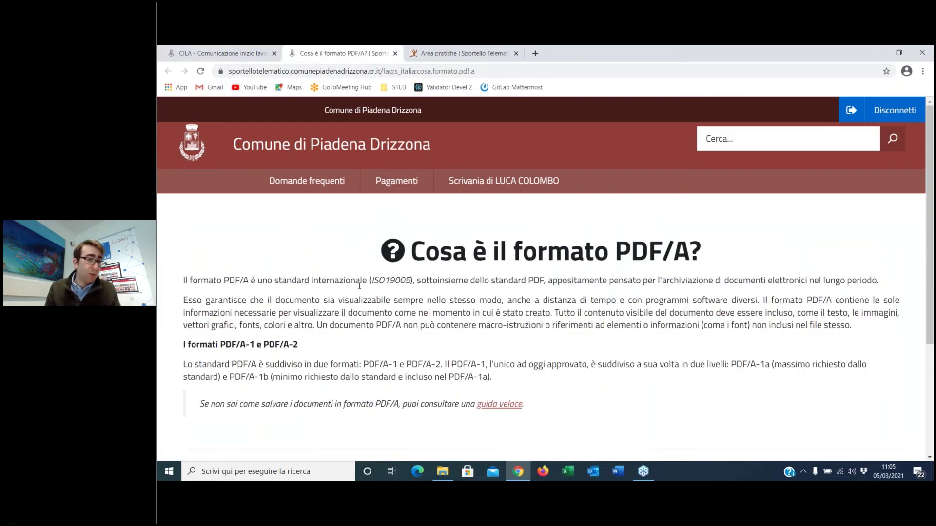
pyautogui.click(501, 411)
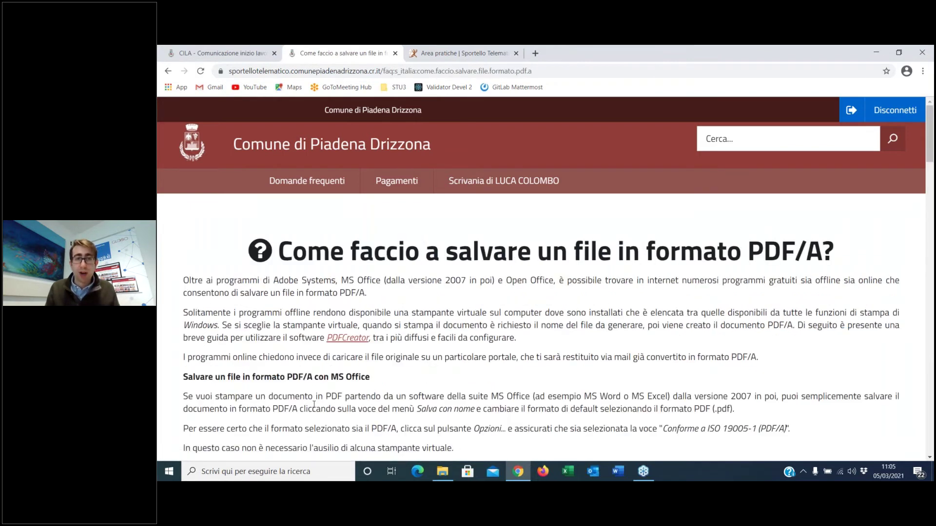
# - Read the PDF/A guide's MS Office, Open Office and PDFCreator sections, then return to the CILA tab
pyautogui.scroll(-3, 314, 404)
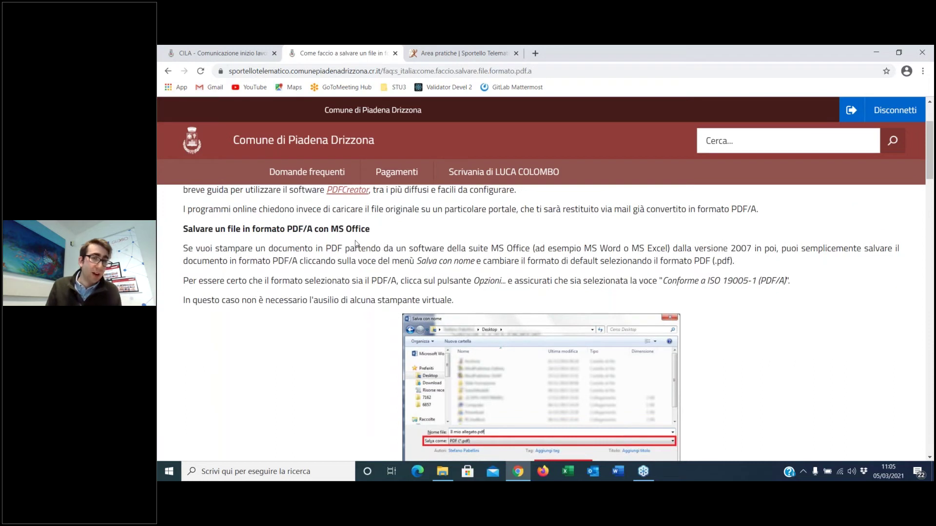
pyautogui.scroll(-1, 495, 311)
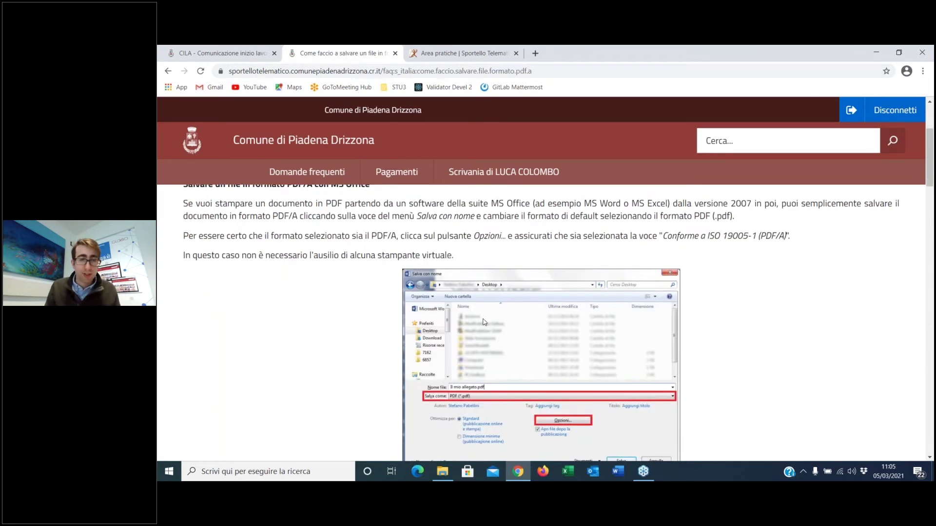
pyautogui.scroll(1, 409, 361)
pyautogui.scroll(-1, 409, 361)
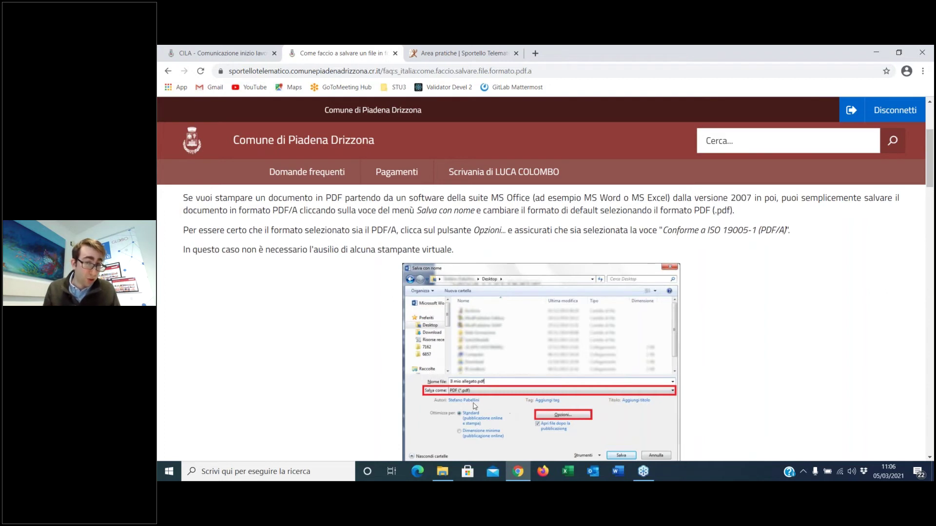
pyautogui.scroll(-1, 564, 348)
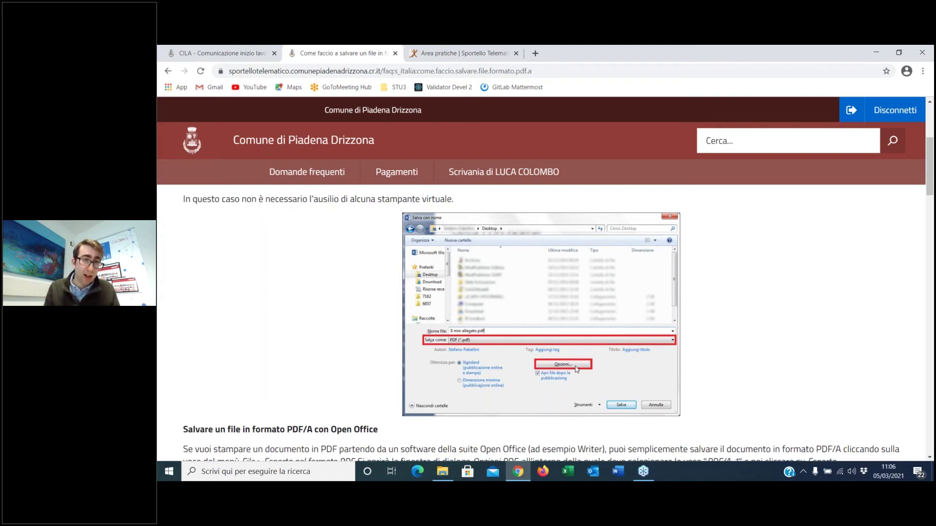
pyautogui.scroll(1, 577, 369)
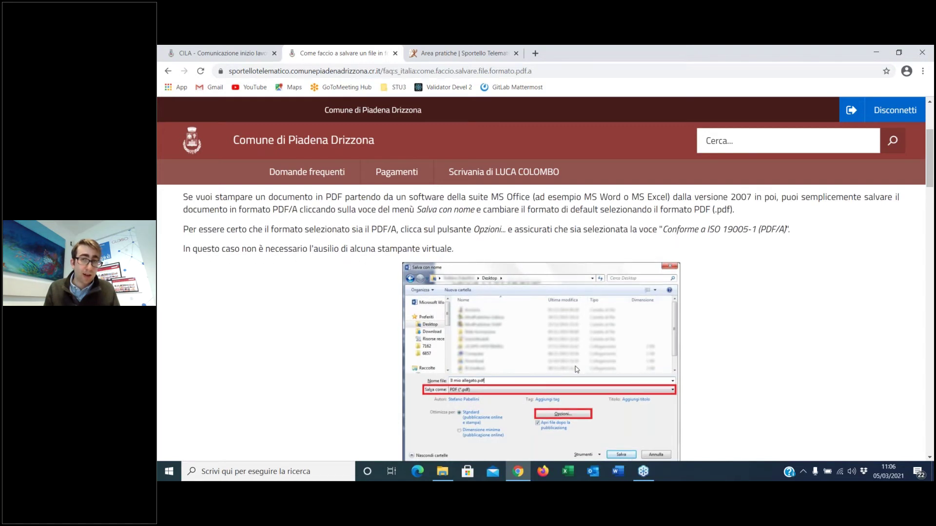
pyautogui.scroll(-1, 576, 369)
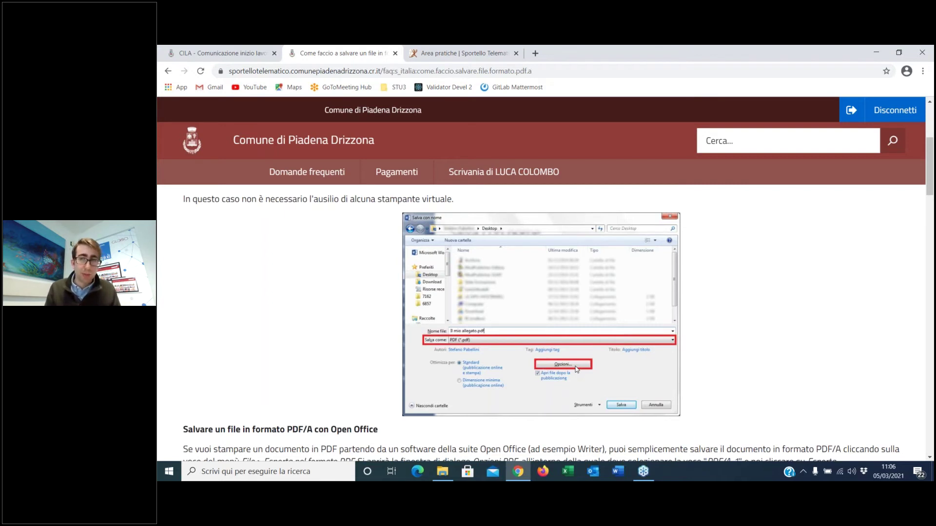
pyautogui.scroll(-3, 576, 369)
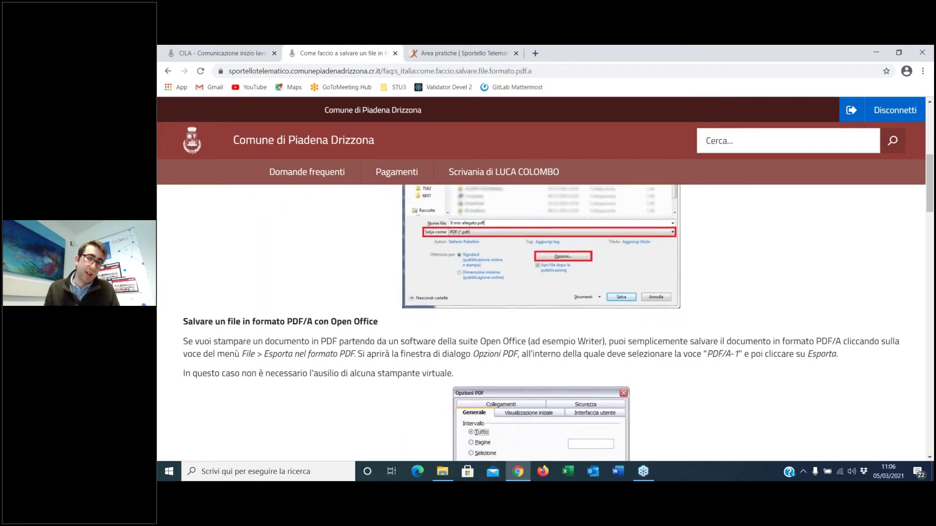
pyautogui.scroll(-2, 561, 337)
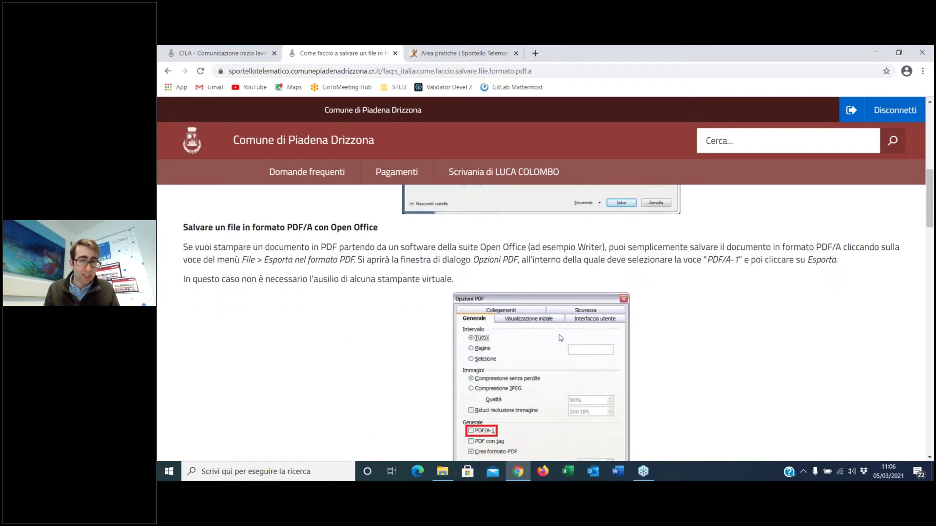
pyautogui.scroll(1, 562, 336)
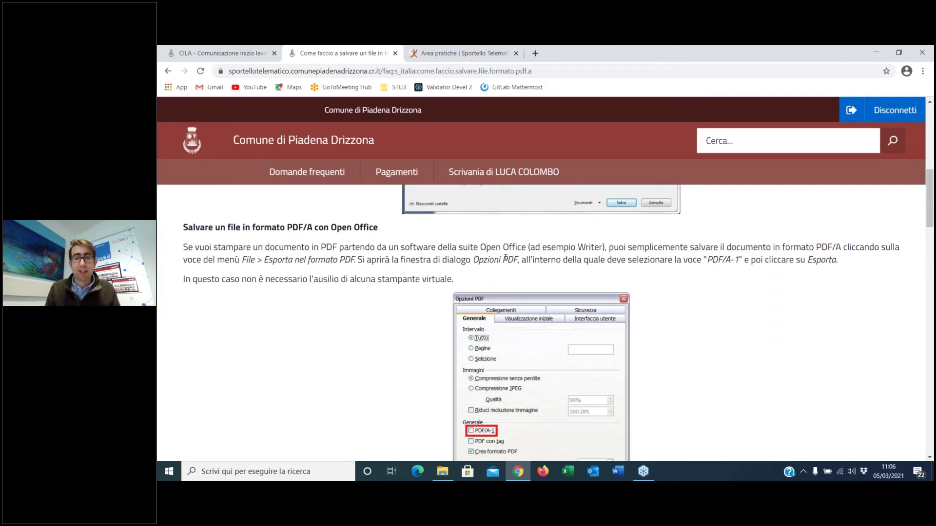
pyautogui.scroll(-1, 518, 392)
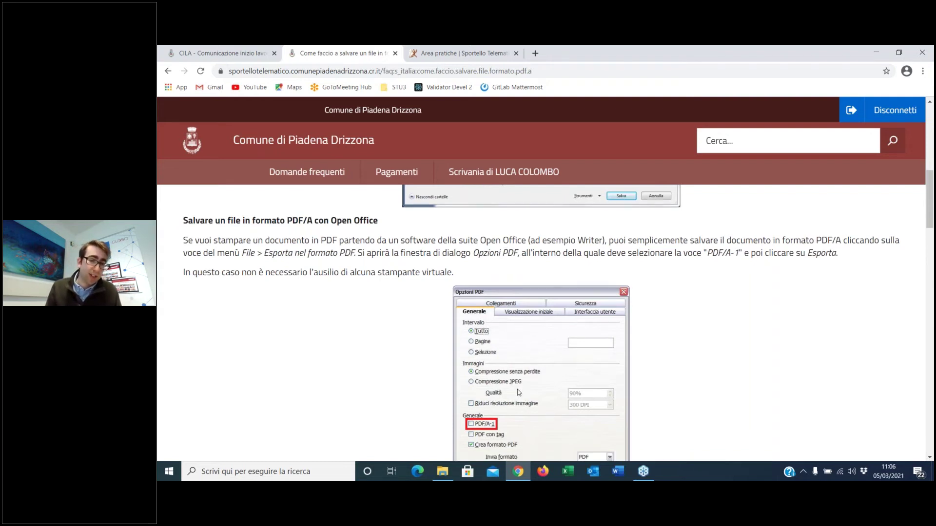
pyautogui.scroll(-1, 518, 393)
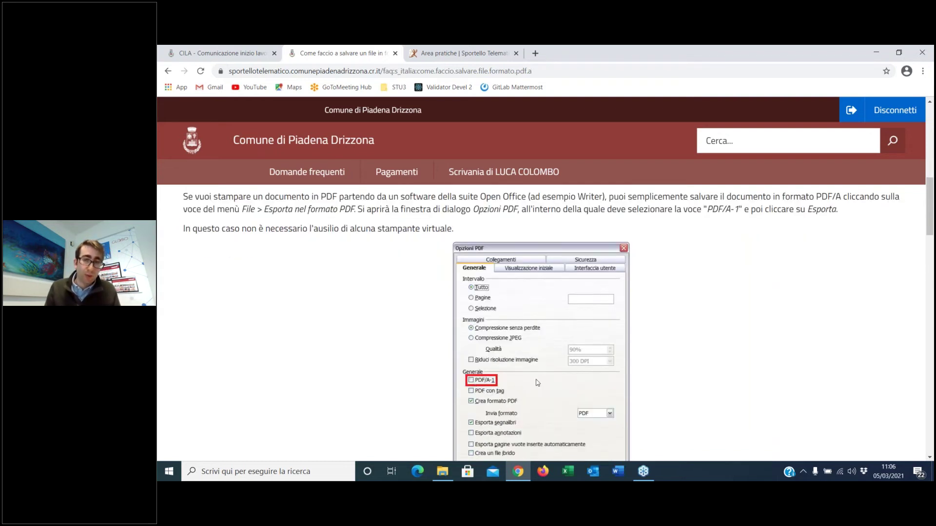
pyautogui.scroll(-5, 536, 382)
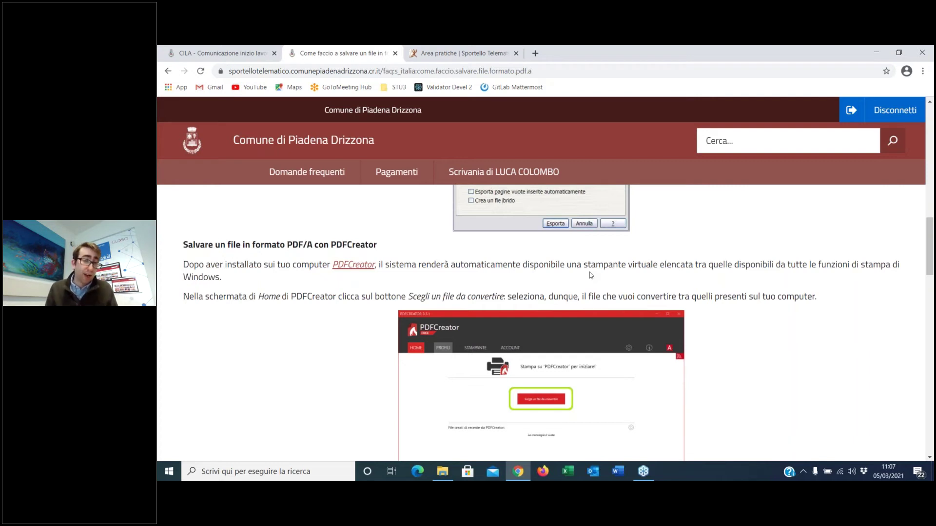
pyautogui.click(236, 48)
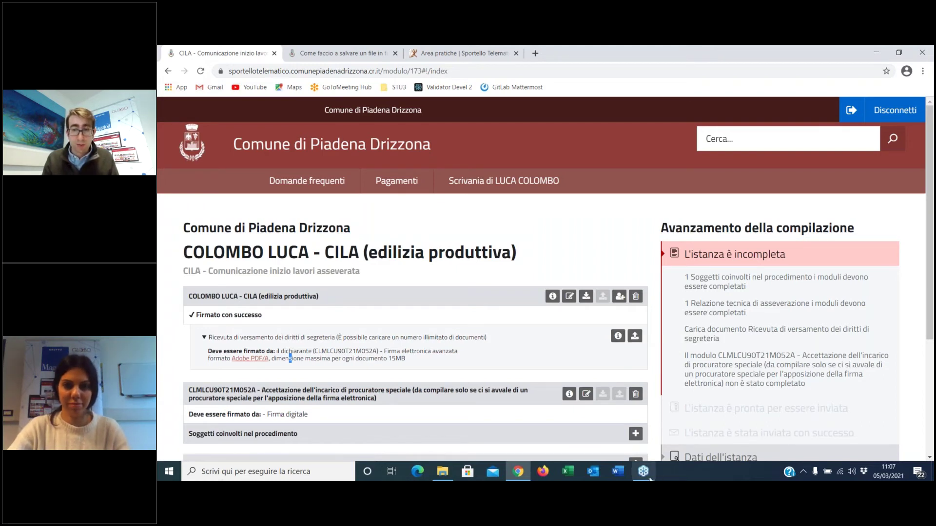
pyautogui.moveTo(647, 480)
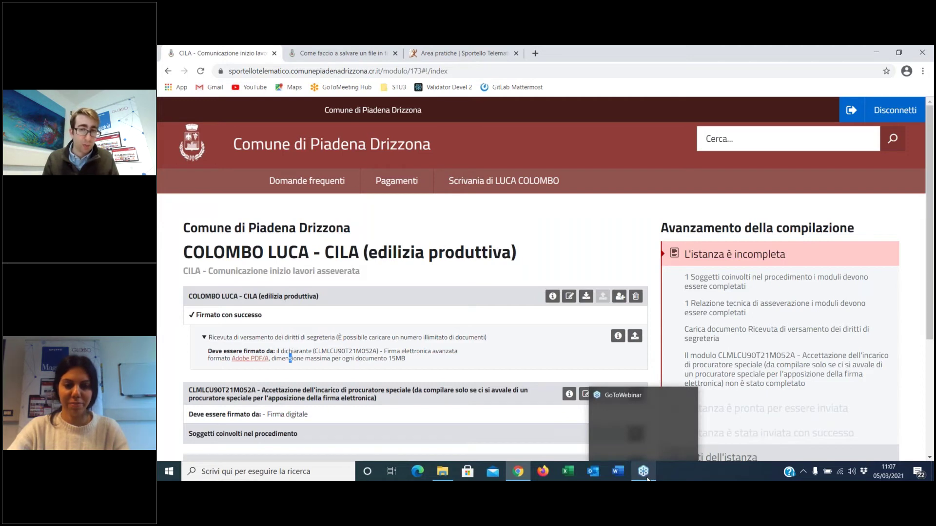
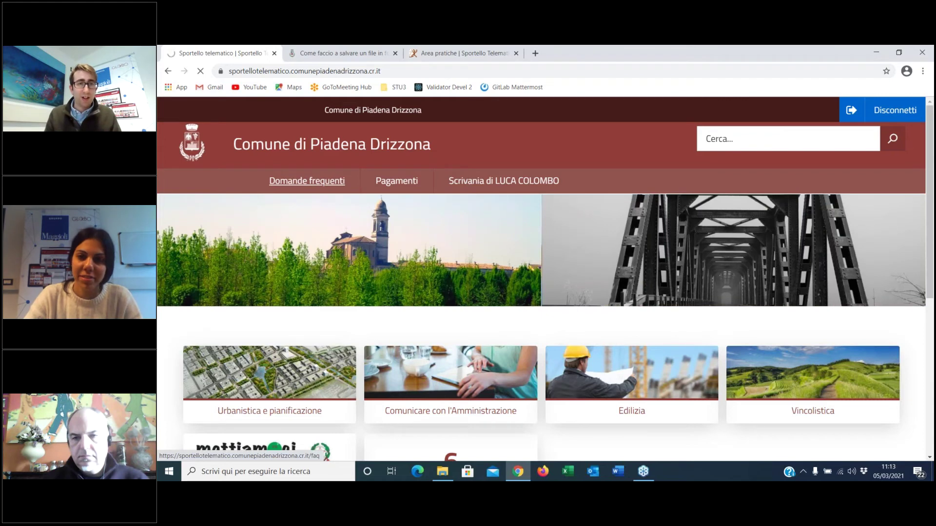
# - Reload the portal home page and filter the Domande frequenti list by 'procura'
pyautogui.click(369, 154)
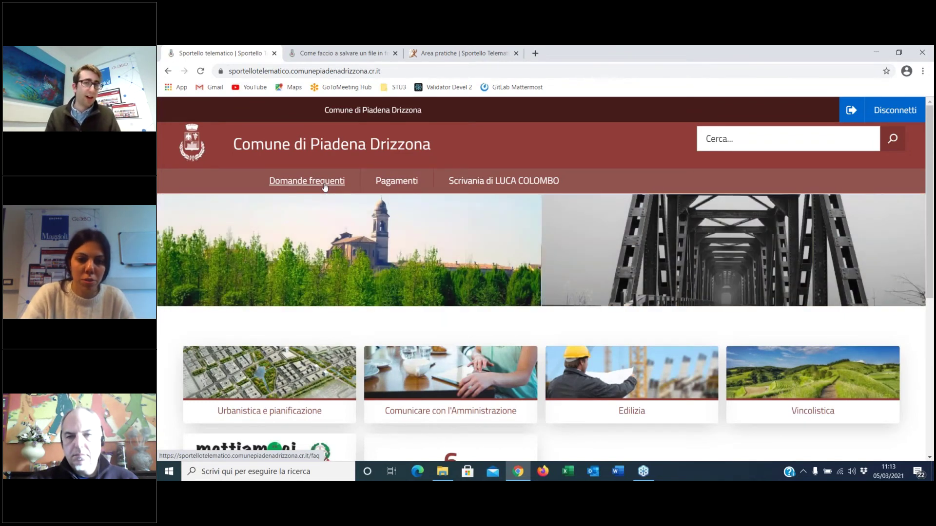
pyautogui.click(324, 185)
pyautogui.click(246, 306)
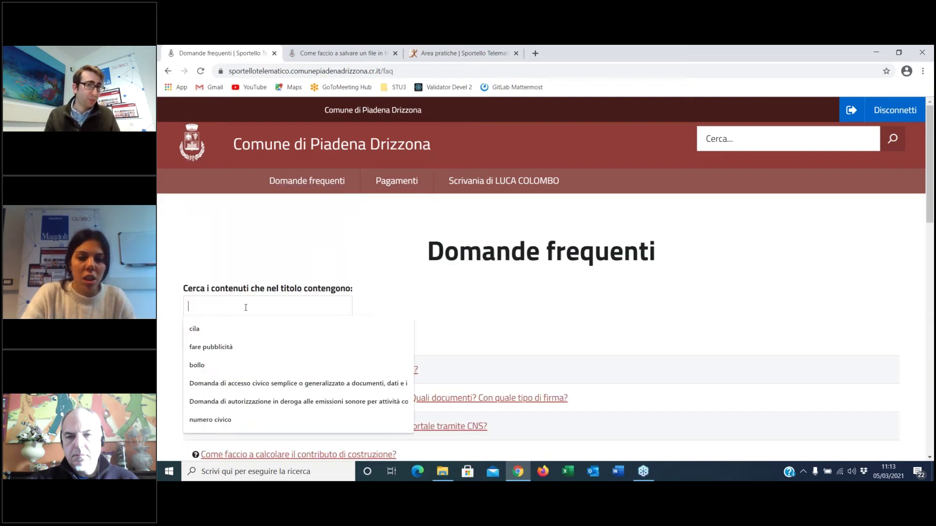
pyautogui.write('procura')
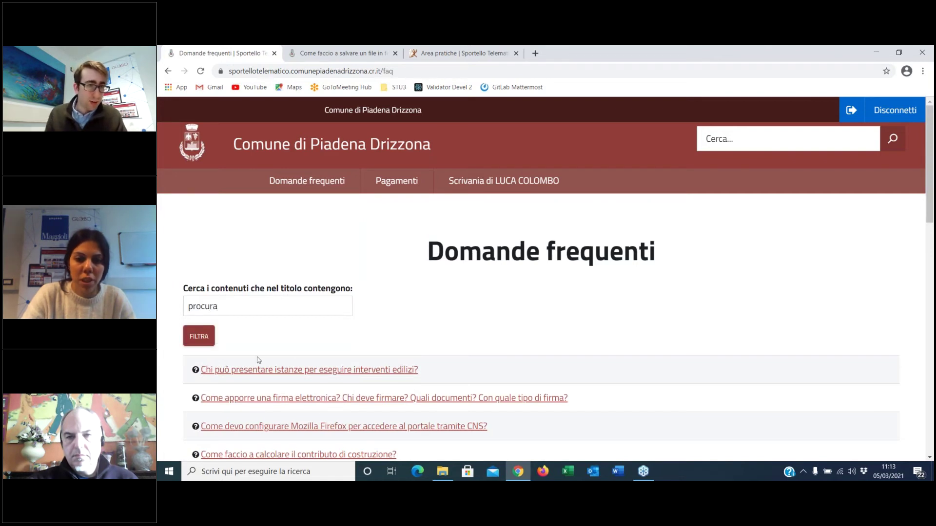
pyautogui.click(201, 339)
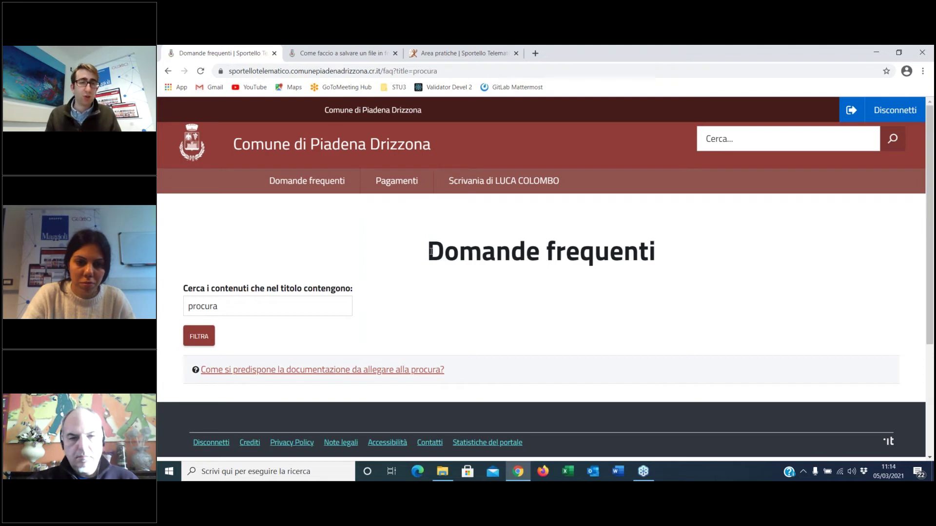
# - Read the FAQ 'Come si predispone la documentazione da allegare alla procura?' and its four signing steps
pyautogui.click(418, 369)
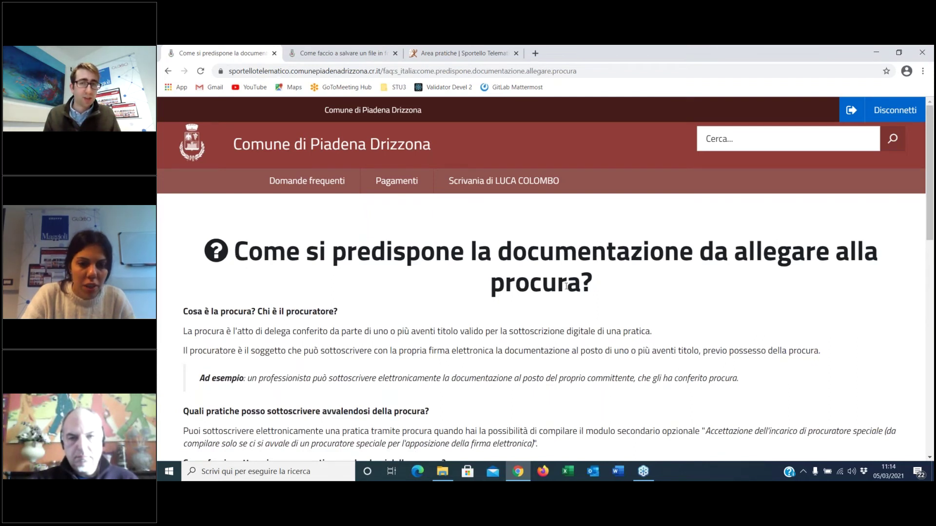
pyautogui.scroll(-2, 562, 284)
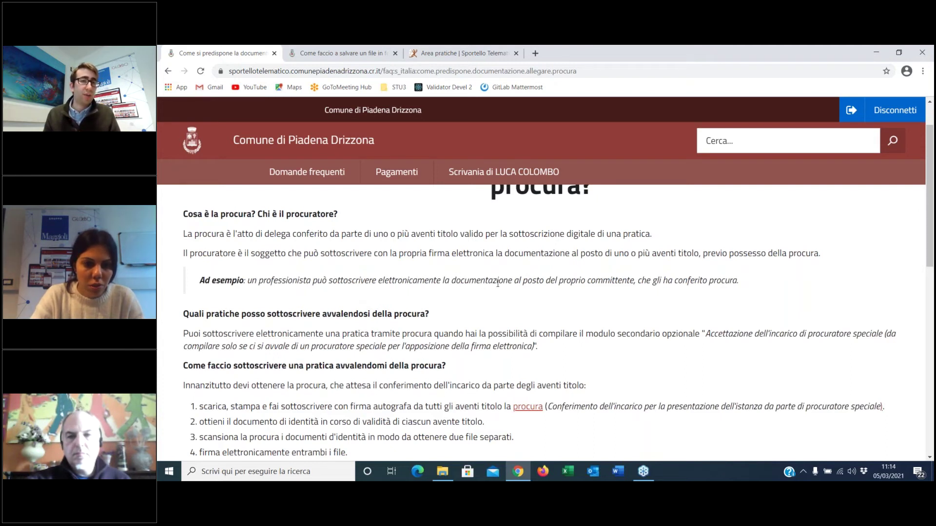
pyautogui.scroll(-1, 547, 282)
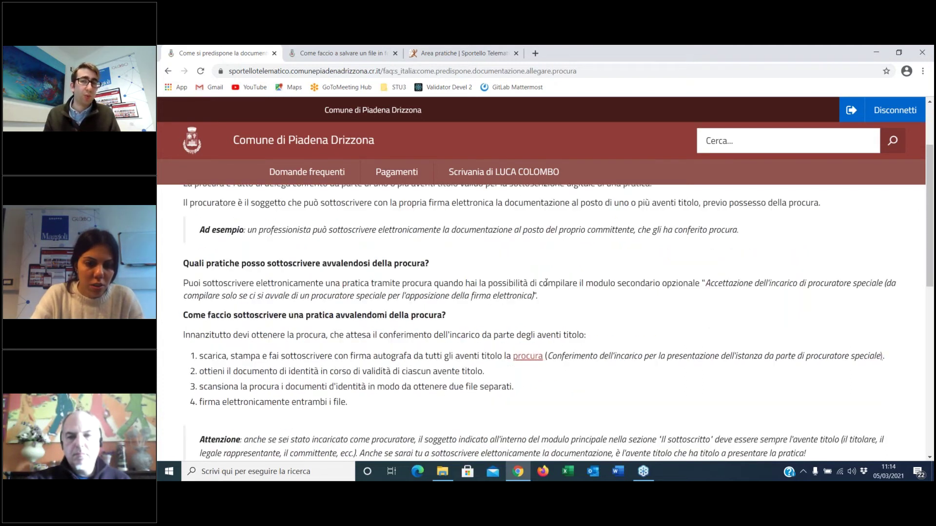
pyautogui.scroll(-2, 547, 282)
pyautogui.scroll(2, 547, 282)
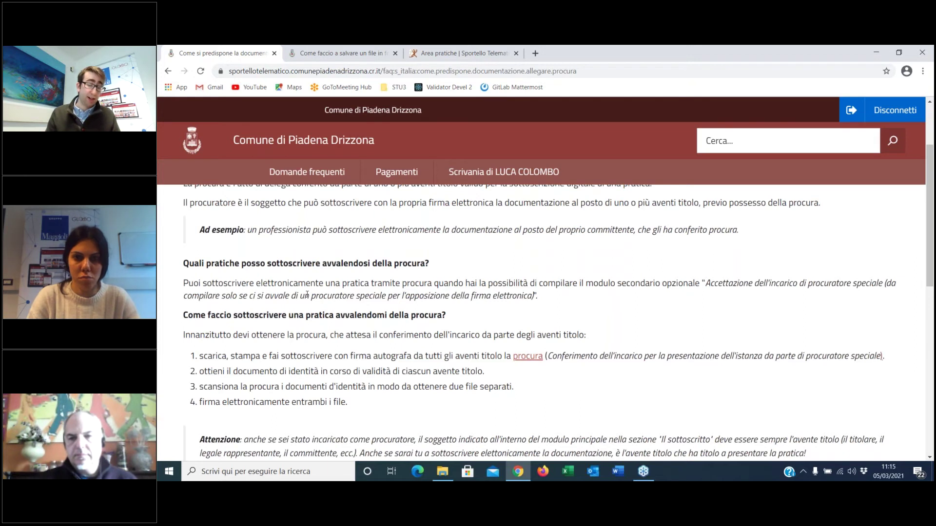
pyautogui.scroll(-1, 351, 307)
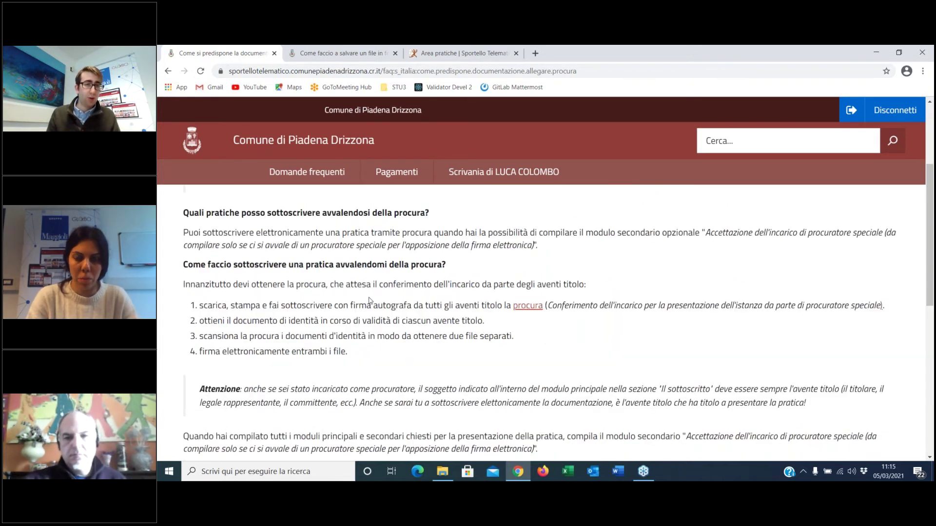
pyautogui.scroll(-1, 369, 301)
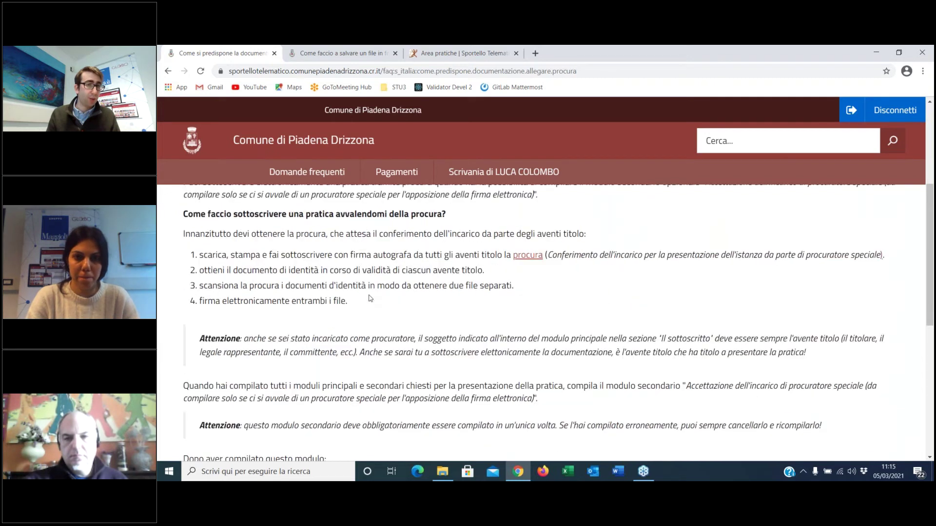
pyautogui.moveTo(232, 236); pyautogui.dragTo(533, 227)
pyautogui.click(362, 273)
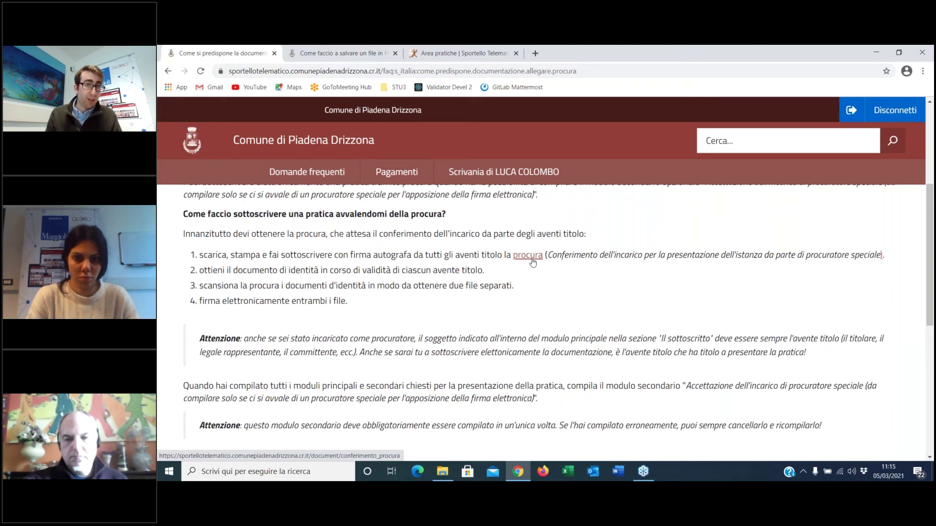
# - Open the Conferimento_procura.pdf form in a new tab, then return to the procura FAQ
pyautogui.click(532, 256)
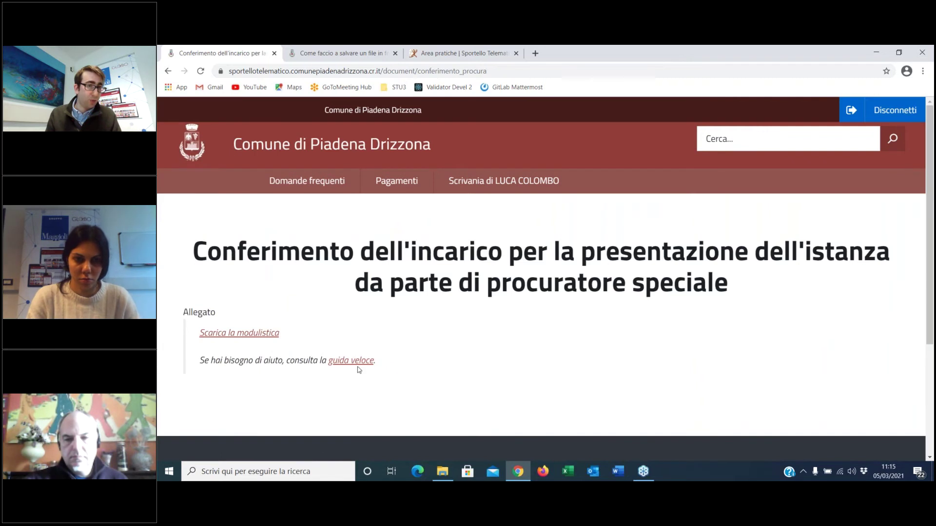
pyautogui.click(249, 334)
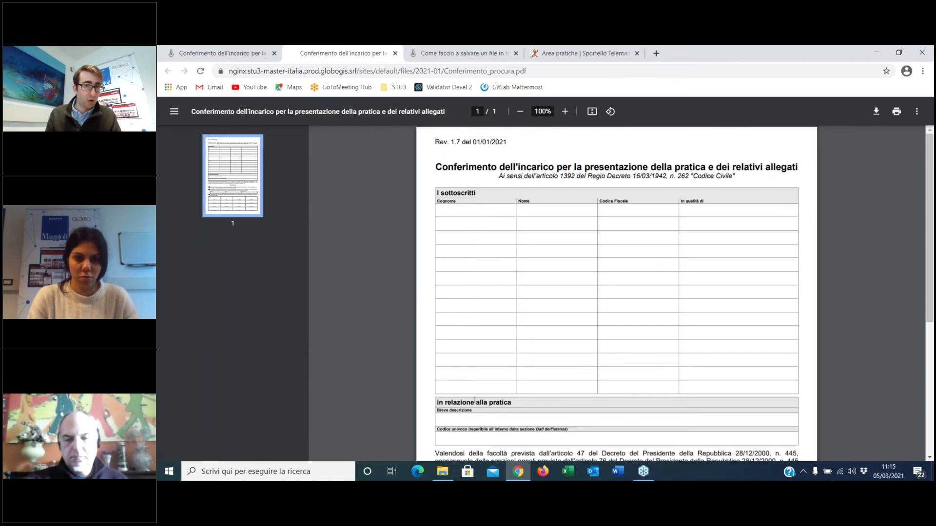
pyautogui.scroll(-1, 474, 401)
pyautogui.scroll(-5, 475, 400)
pyautogui.click(219, 53)
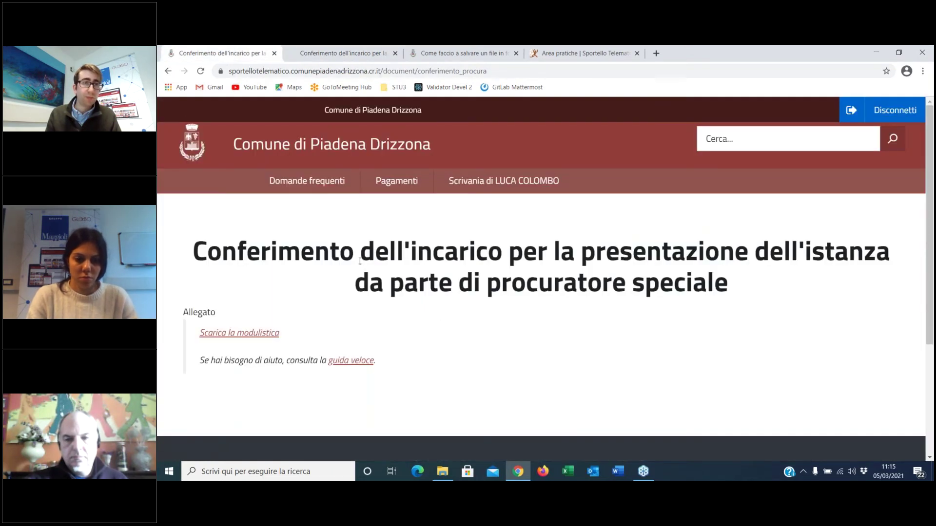
pyautogui.click(168, 72)
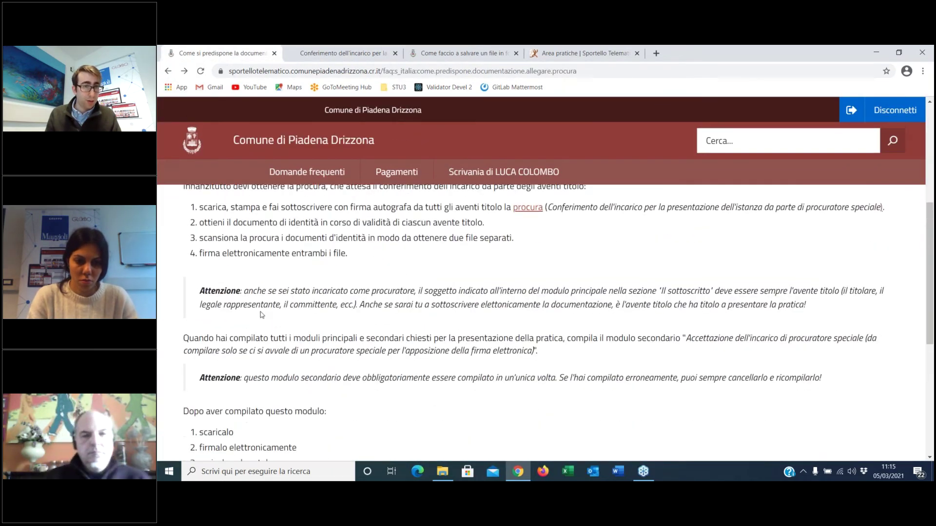
pyautogui.scroll(1, 262, 315)
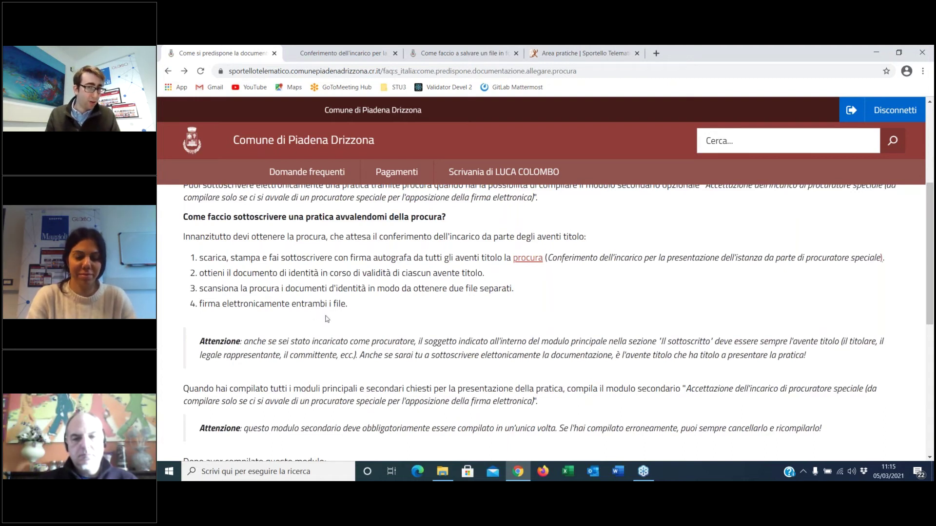
pyautogui.scroll(-1, 271, 296)
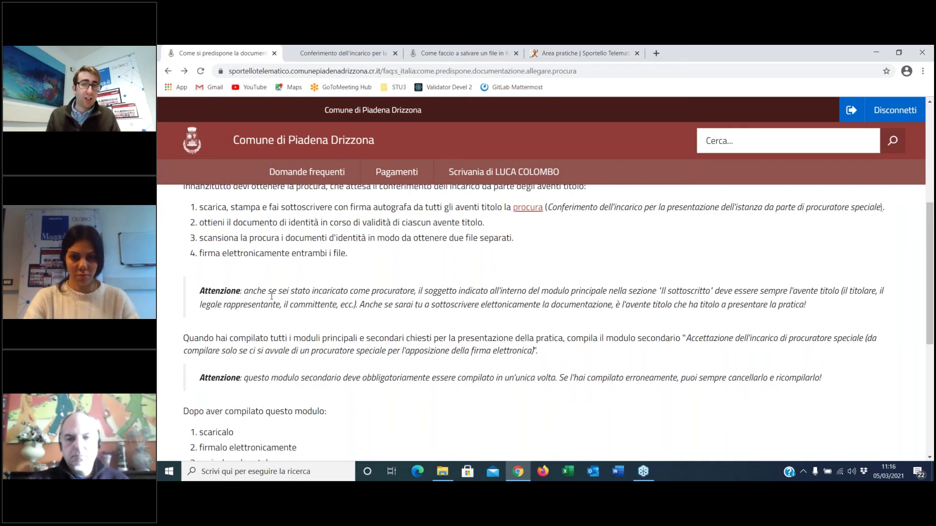
pyautogui.scroll(-1, 272, 296)
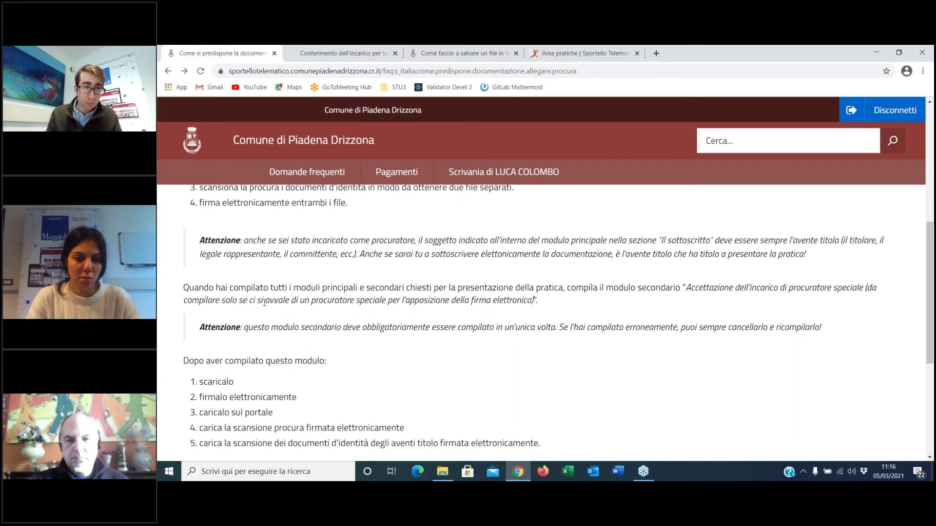
pyautogui.scroll(-1, 261, 247)
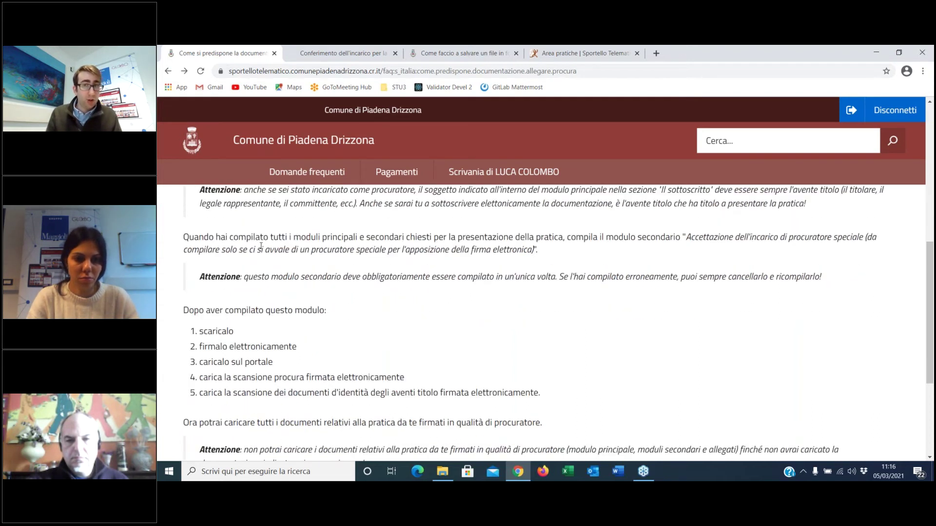
# - Highlight the FAQ sentences on completing all required modules and the mandatory secondary module
pyautogui.moveTo(243, 237); pyautogui.dragTo(718, 238)
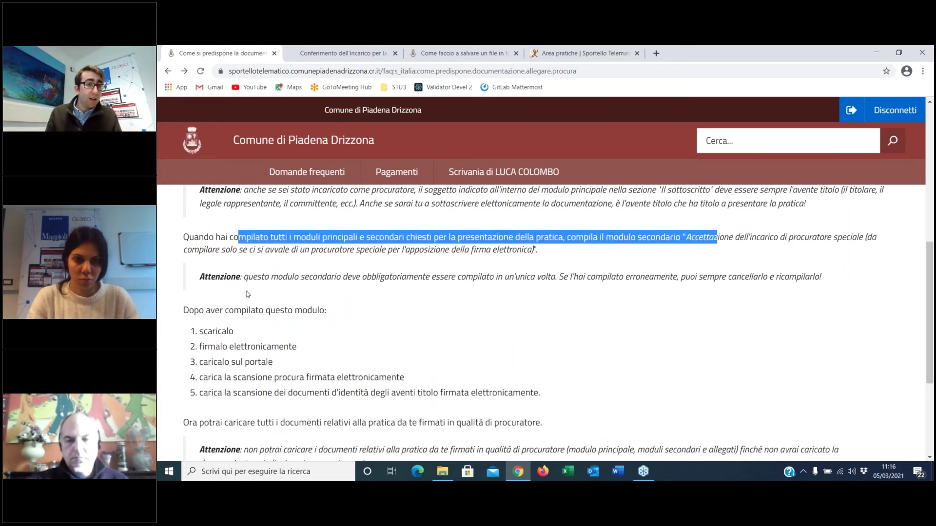
pyautogui.scroll(-1, 247, 292)
pyautogui.scroll(1, 385, 267)
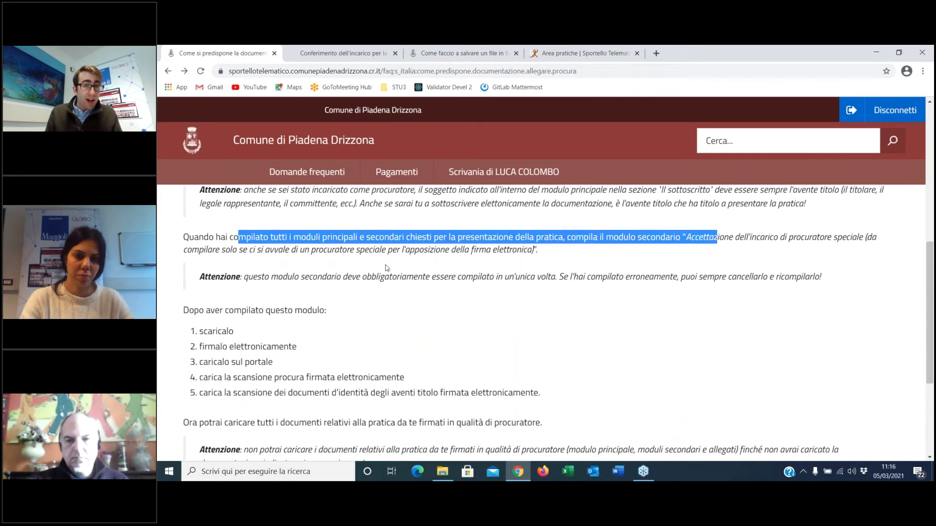
pyautogui.moveTo(295, 276); pyautogui.dragTo(456, 276)
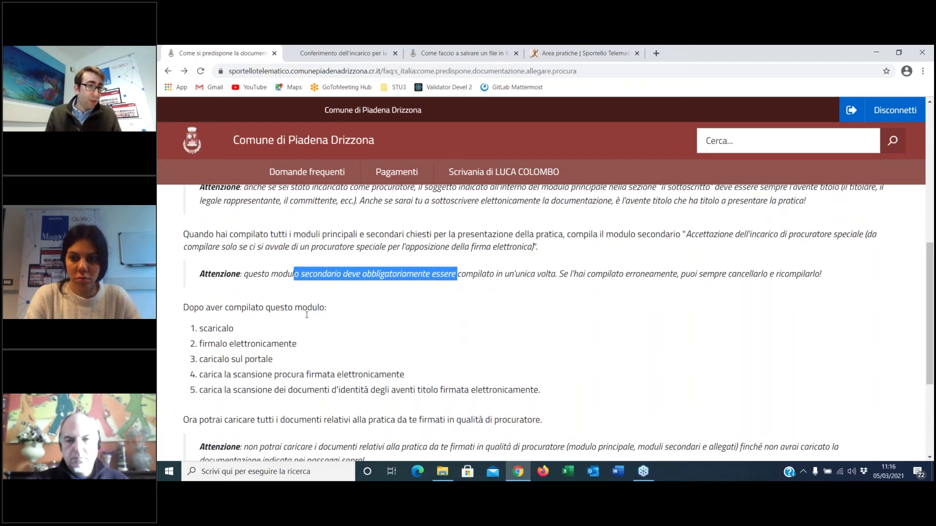
pyautogui.scroll(-1, 306, 315)
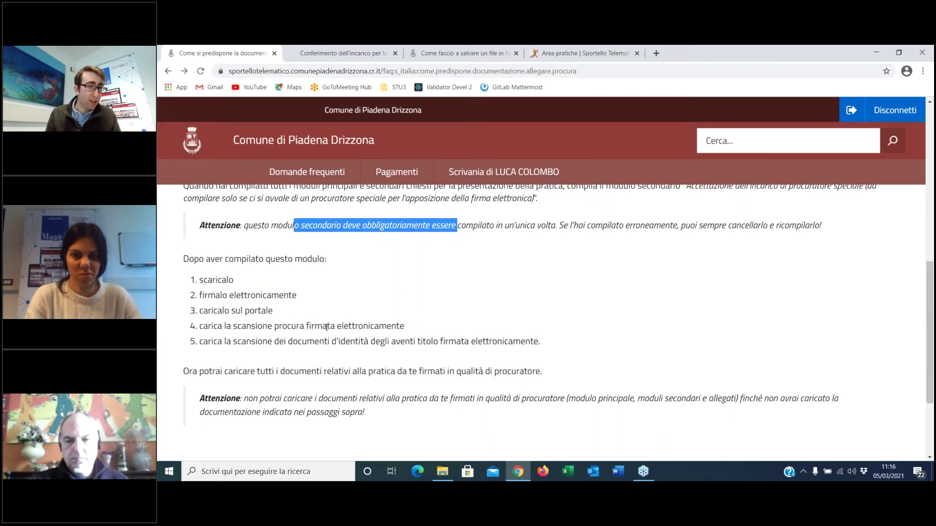
pyautogui.scroll(-1, 326, 322)
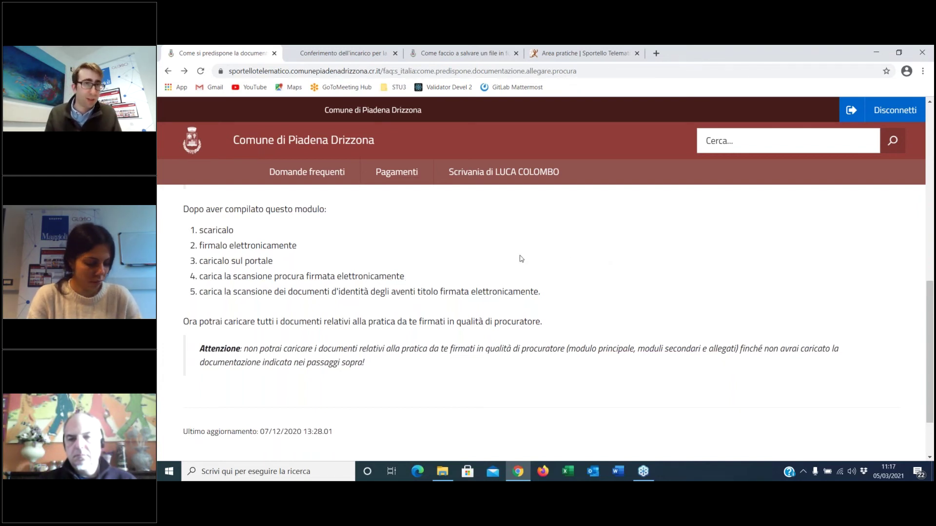
pyautogui.scroll(2, 536, 293)
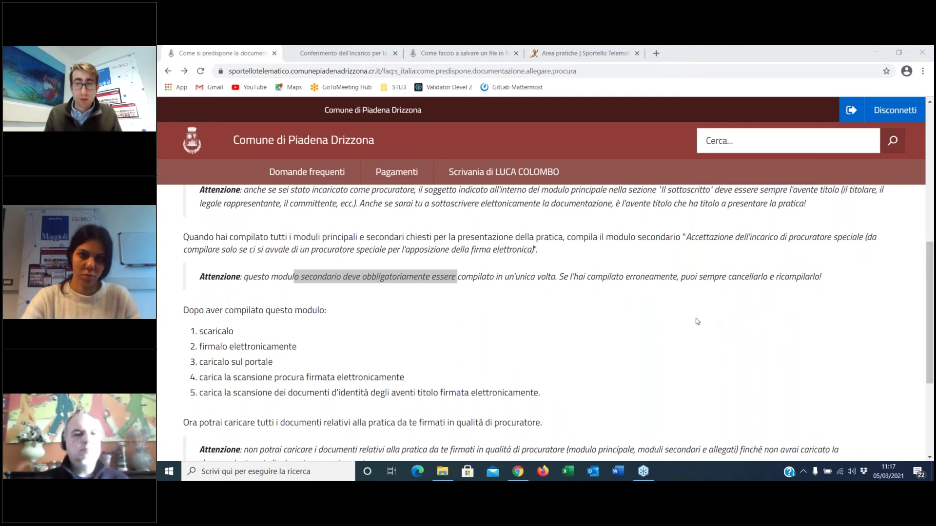
pyautogui.click(200, 327)
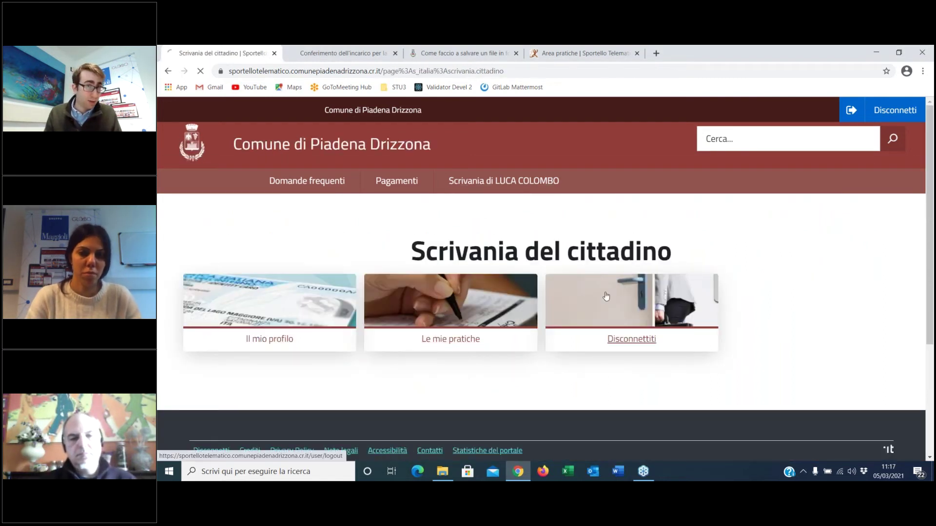
# - Open CILA practice 173 from Le mie pratiche and delete its existing proxy acceptance module
pyautogui.click(314, 312)
pyautogui.scroll(-1, 285, 364)
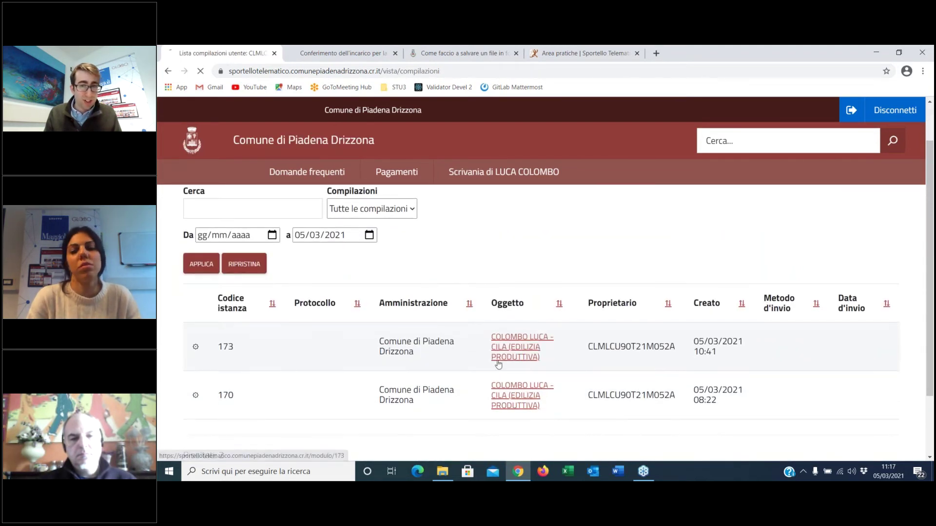
pyautogui.click(373, 362)
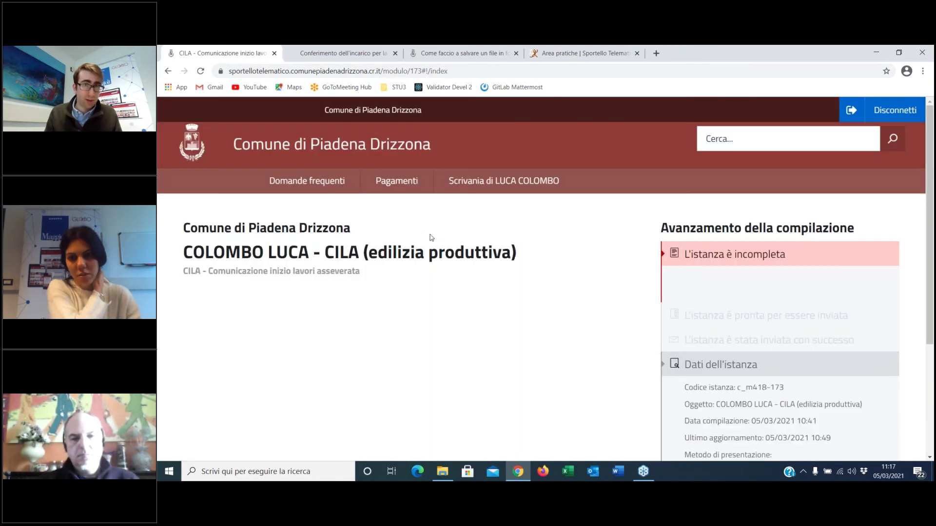
pyautogui.scroll(-1, 423, 250)
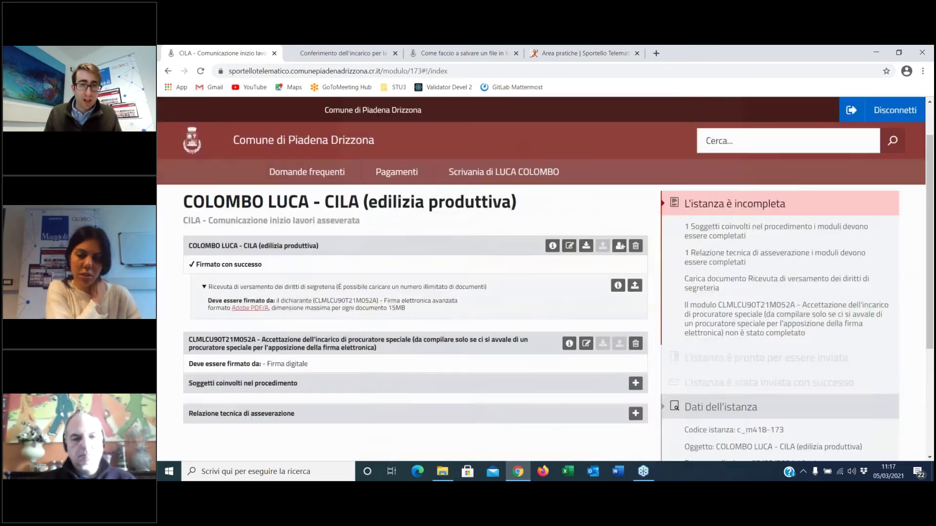
pyautogui.scroll(1, 661, 192)
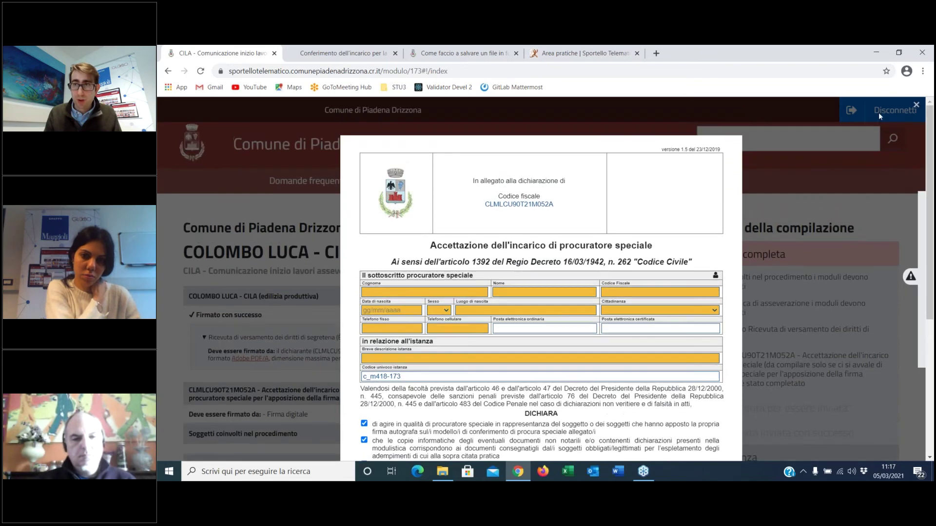
pyautogui.click(917, 105)
pyautogui.scroll(-2, 561, 270)
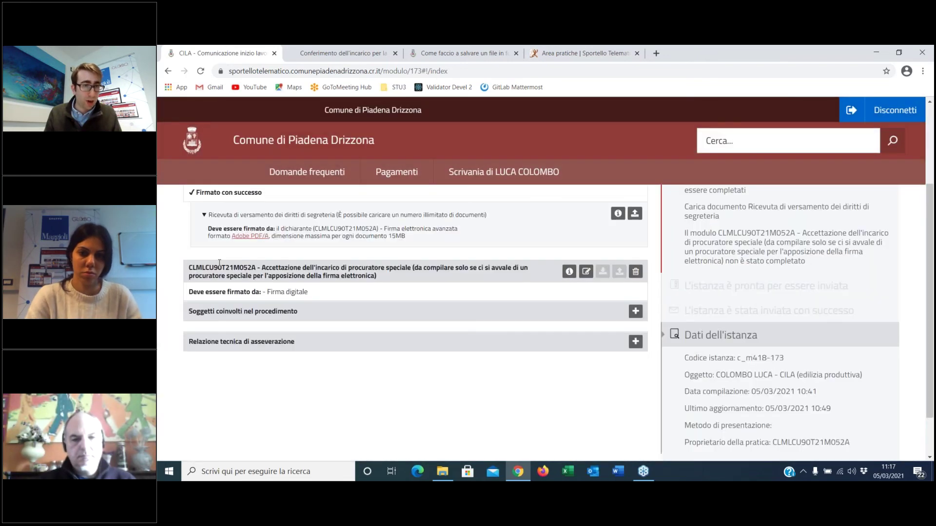
pyautogui.click(635, 272)
pyautogui.press('Return')
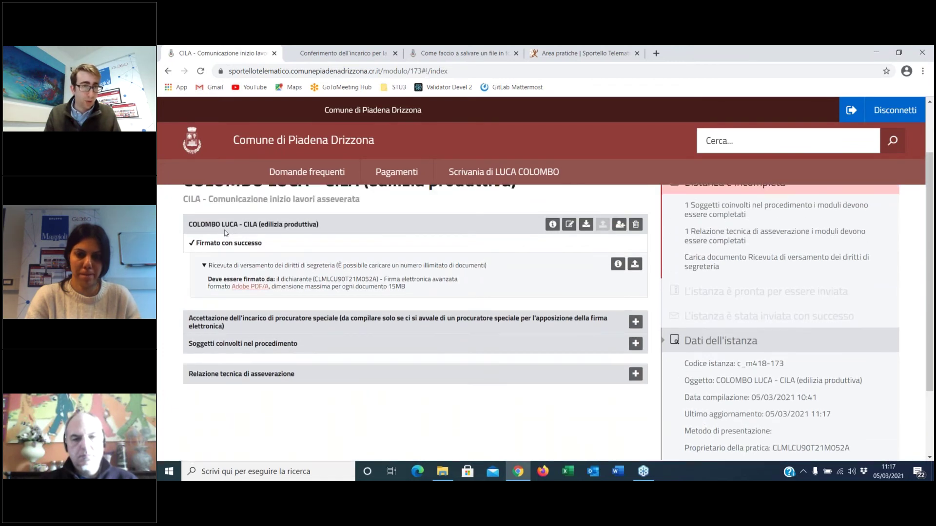
# - Review the practice's module sections, then add a new proxy acceptance compilation
pyautogui.moveTo(227, 221); pyautogui.dragTo(317, 224)
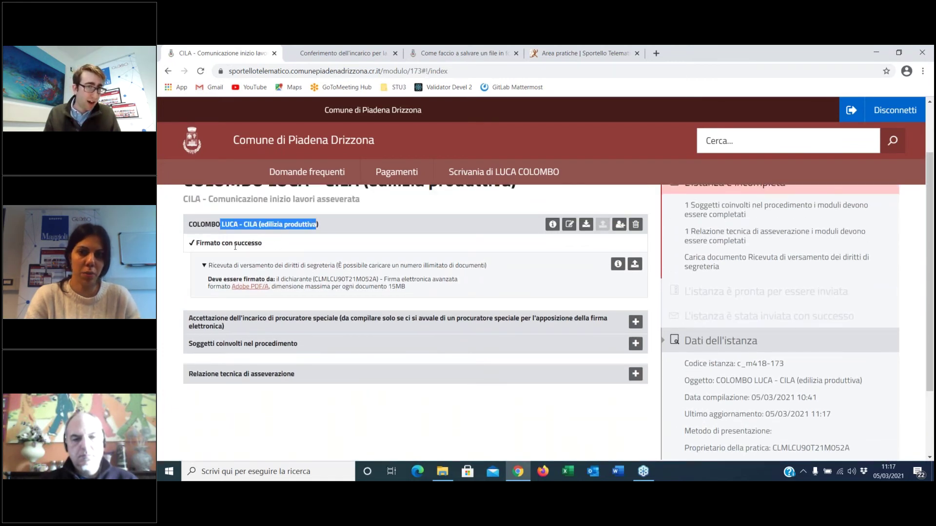
pyautogui.moveTo(241, 244); pyautogui.dragTo(291, 245)
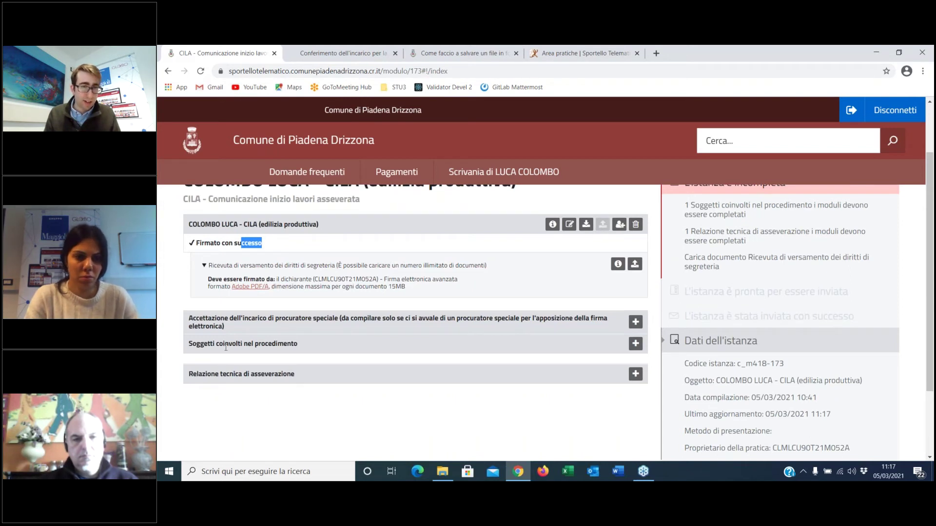
pyautogui.moveTo(190, 344); pyautogui.dragTo(299, 345)
pyautogui.moveTo(193, 373); pyautogui.dragTo(288, 375)
pyautogui.moveTo(205, 319); pyautogui.dragTo(225, 326)
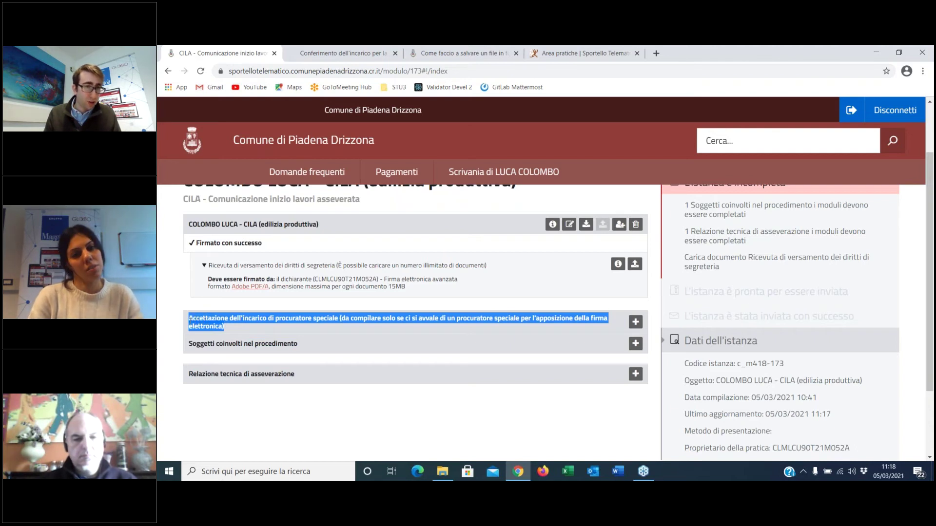
pyautogui.click(196, 323)
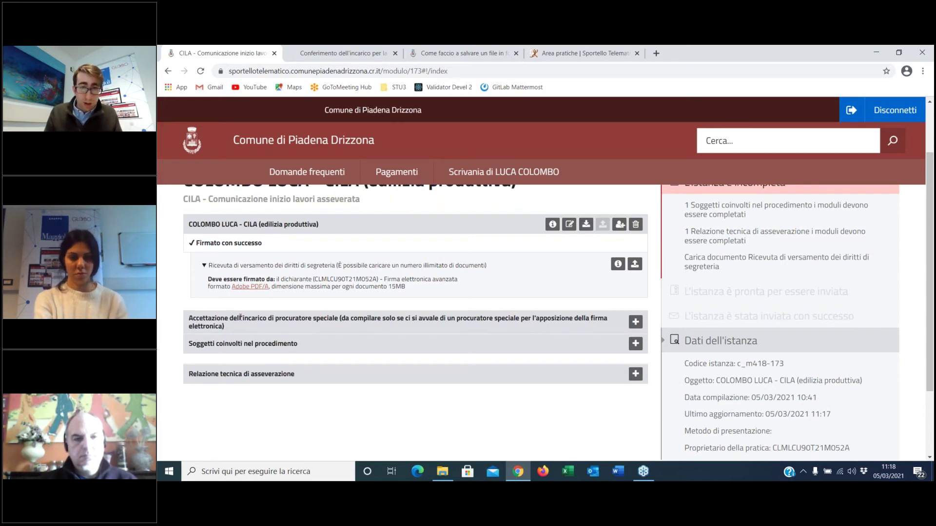
pyautogui.moveTo(240, 317); pyautogui.dragTo(463, 319)
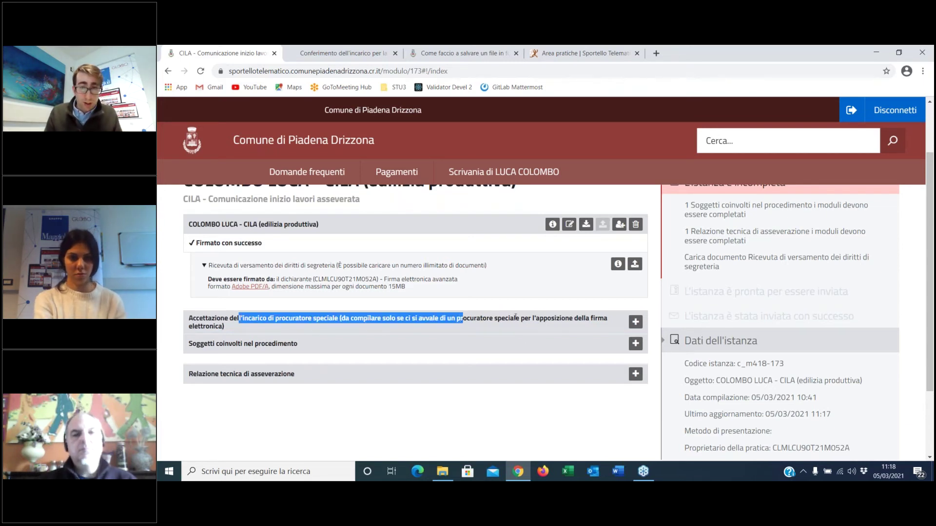
pyautogui.click(635, 322)
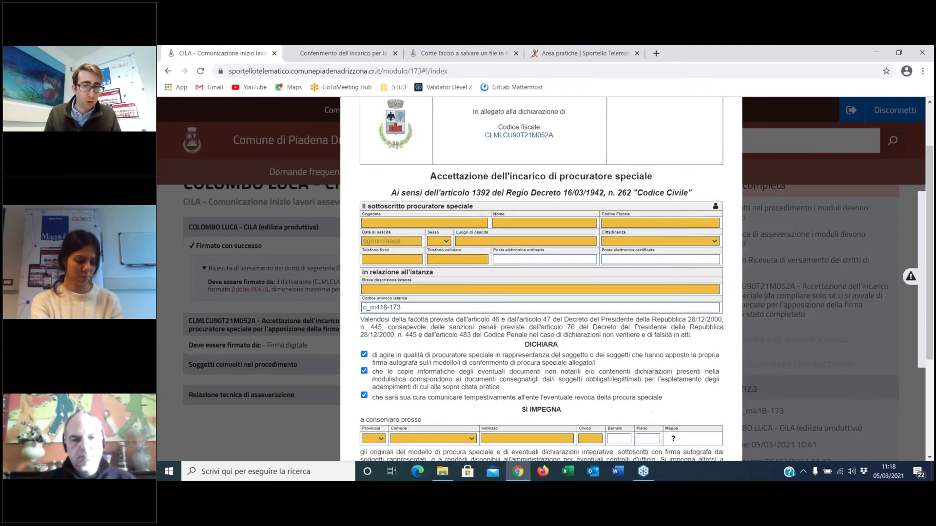
# - Review the blank form's attachments, Conferimento procura and identity documents
pyautogui.scroll(-3, 414, 221)
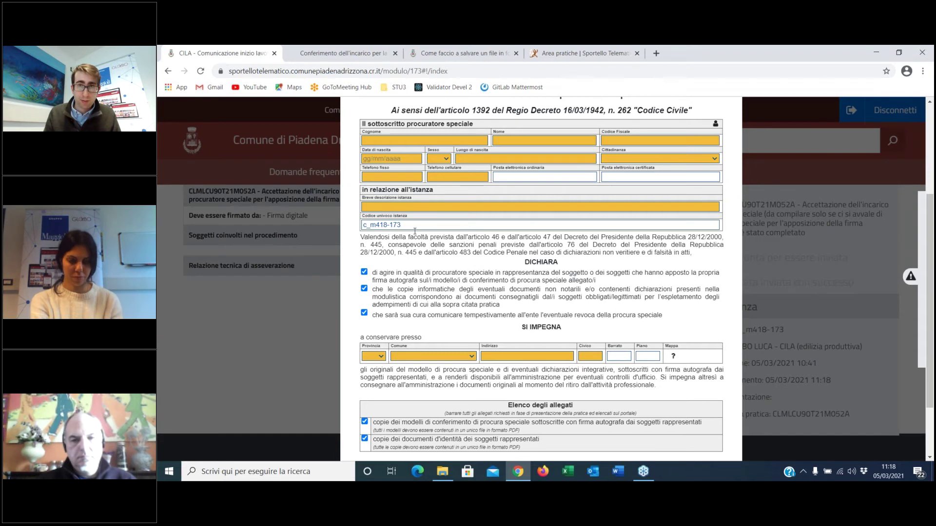
pyautogui.scroll(-2, 414, 230)
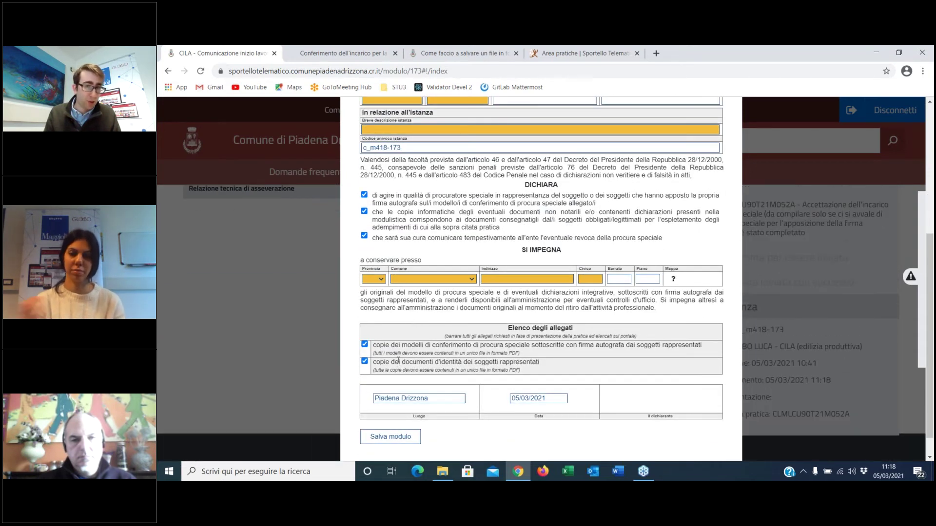
pyautogui.moveTo(384, 345); pyautogui.dragTo(551, 346)
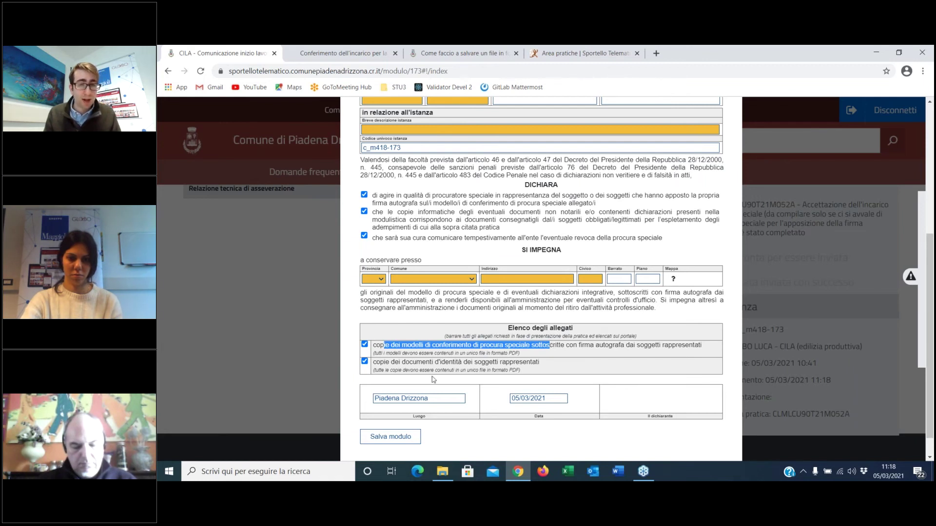
pyautogui.moveTo(399, 363); pyautogui.dragTo(509, 363)
pyautogui.scroll(10, 570, 353)
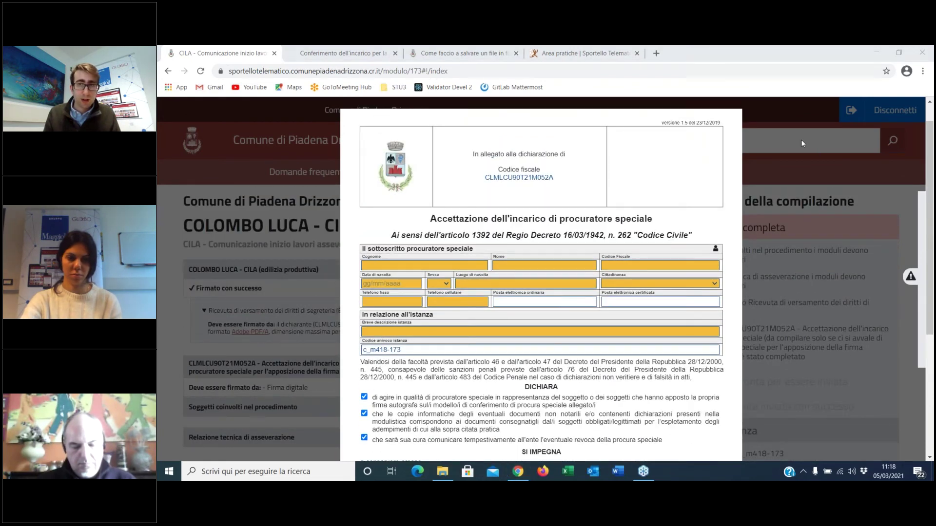
# - Autofill the proxy's personal details, enter description 'Cila' and choose province MB
pyautogui.click(715, 249)
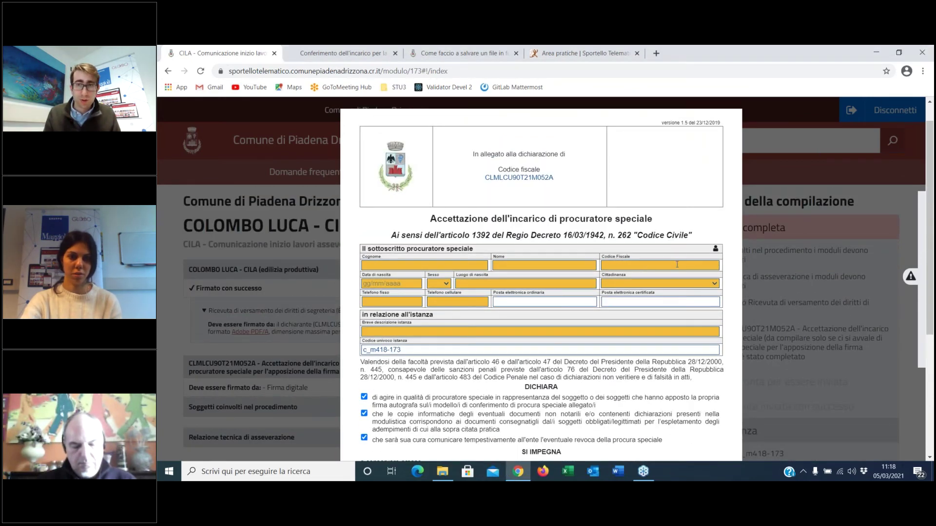
pyautogui.click(437, 333)
pyautogui.write('Cila')
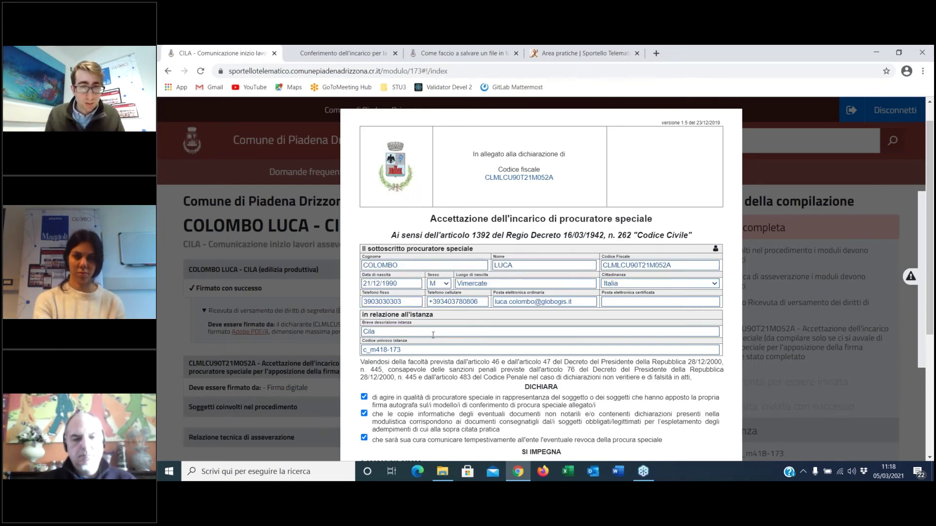
pyautogui.scroll(-3, 436, 334)
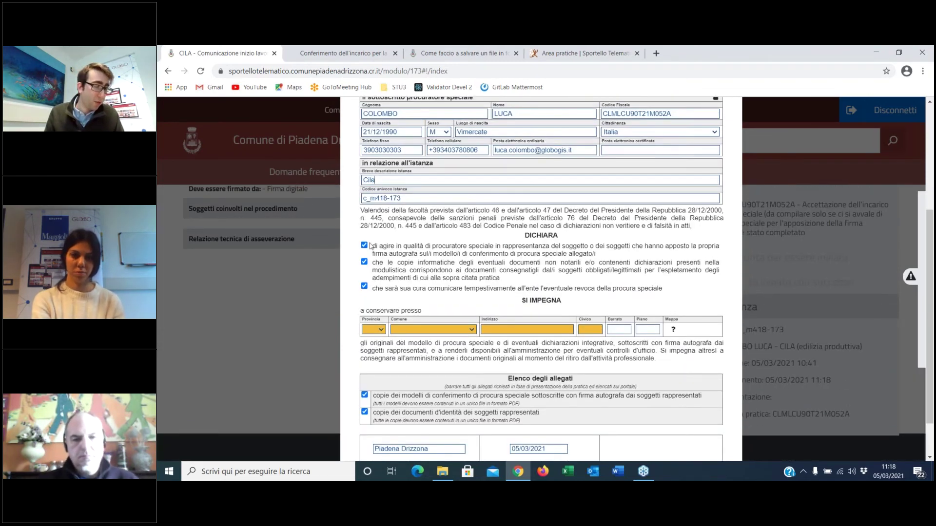
pyautogui.click(374, 331)
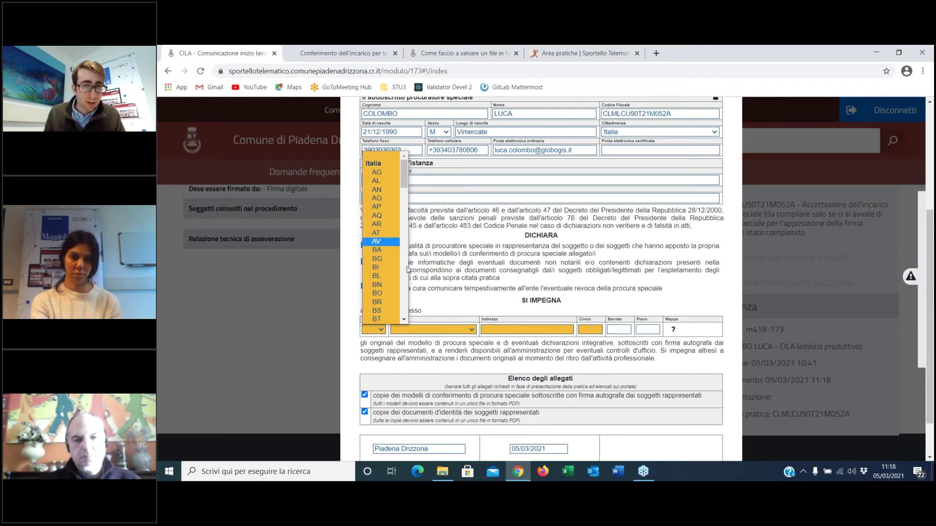
pyautogui.press('m')
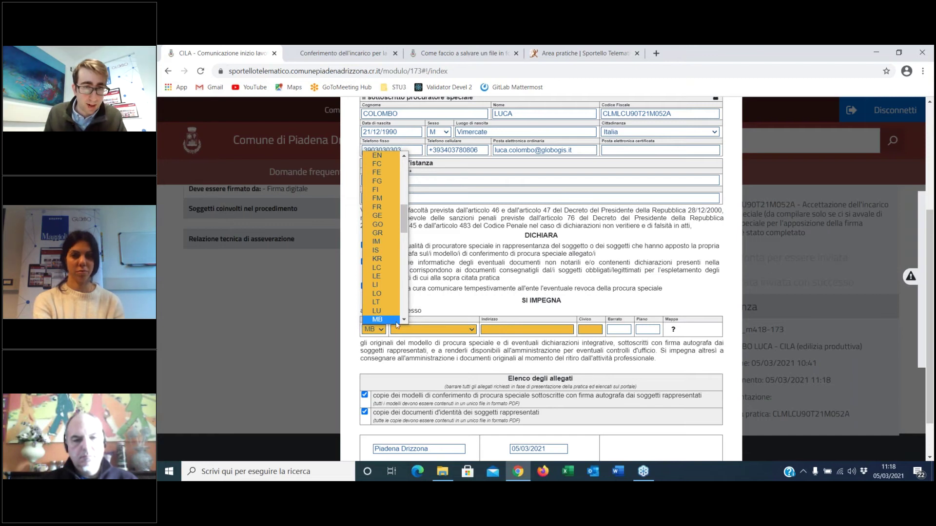
pyautogui.click(543, 315)
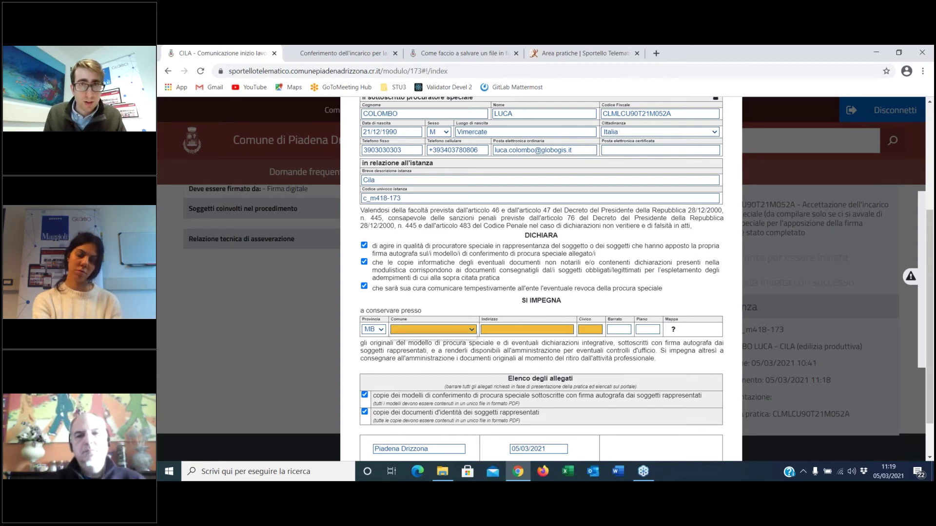
pyautogui.scroll(1, 457, 259)
pyautogui.scroll(-1, 458, 253)
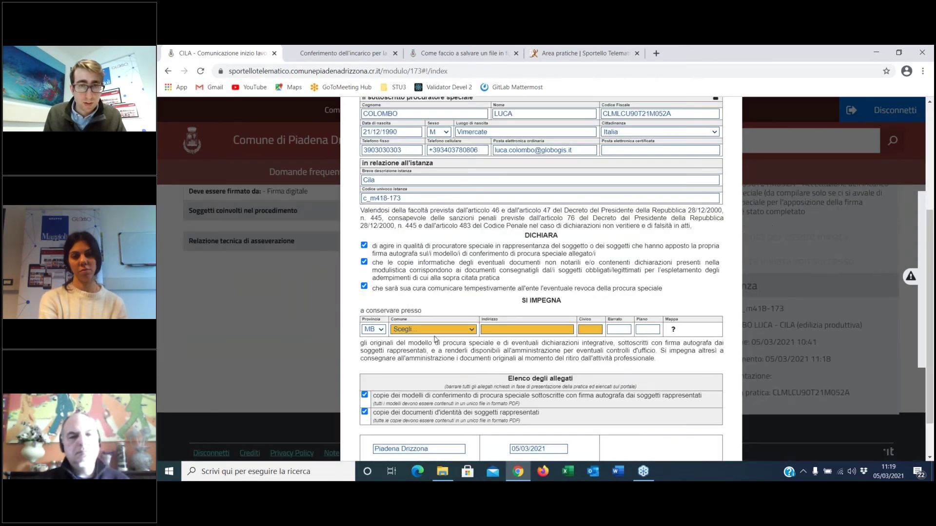
# - Choose municipality Busnago, fill in the street address and house number, and save the module
pyautogui.click(429, 329)
pyautogui.press('b')
pyautogui.press('u')
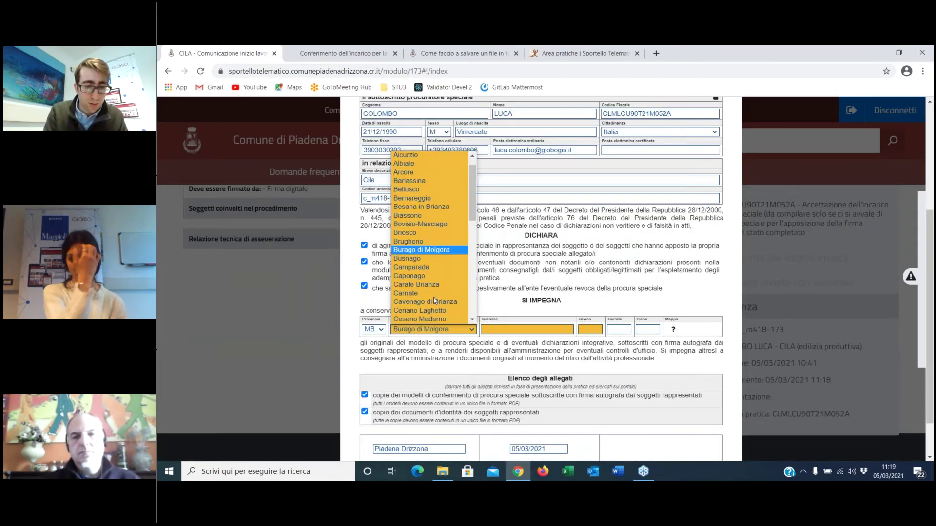
pyautogui.press('s')
pyautogui.press('Return')
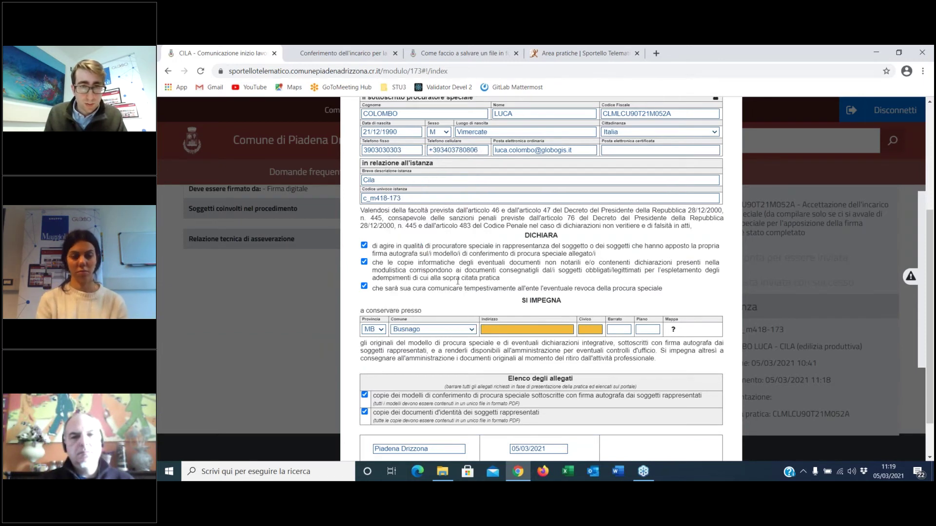
pyautogui.click(500, 331)
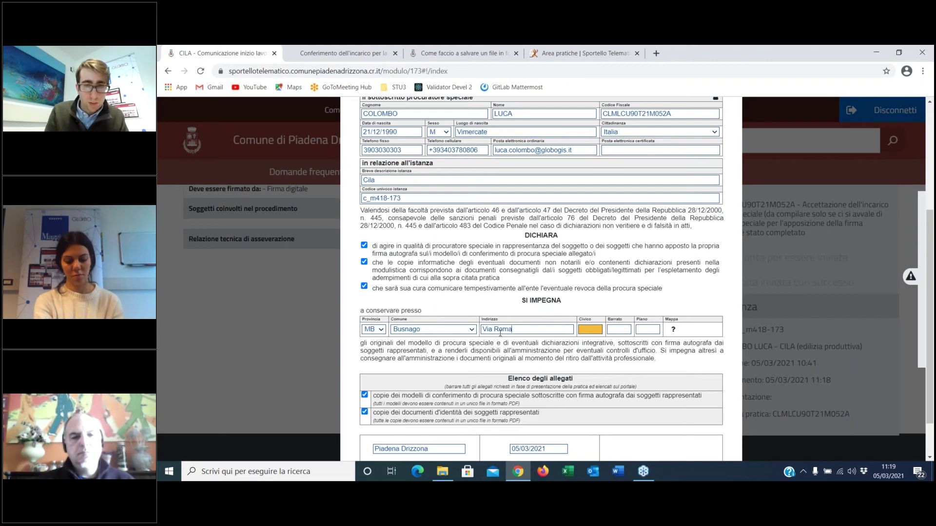
pyautogui.click(592, 330)
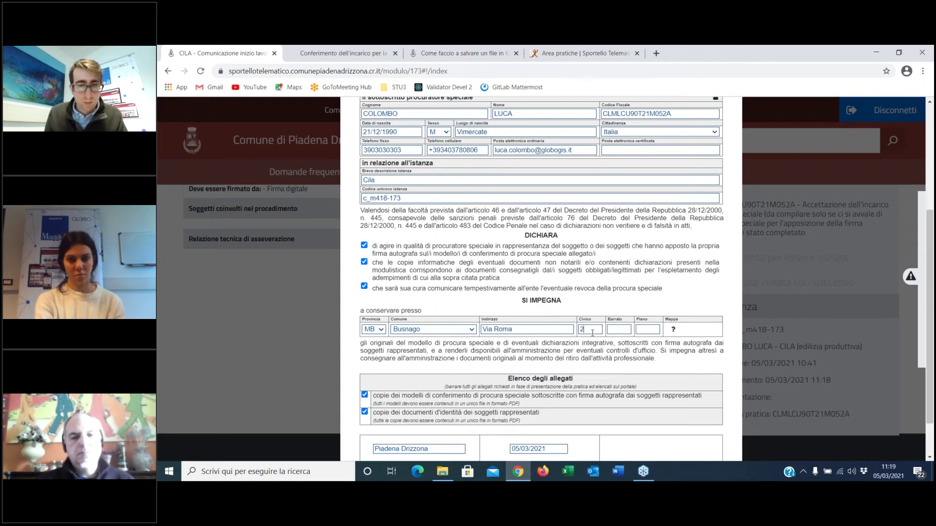
pyautogui.scroll(-1, 490, 383)
pyautogui.press('Return')
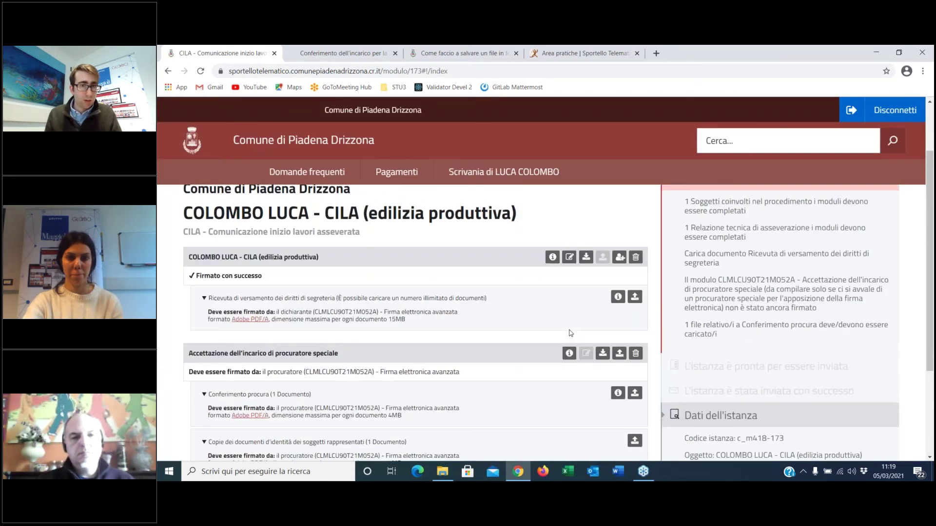
# - Note who must sign, then open the Conferimento procura attachment's information page
pyautogui.scroll(-2, 571, 333)
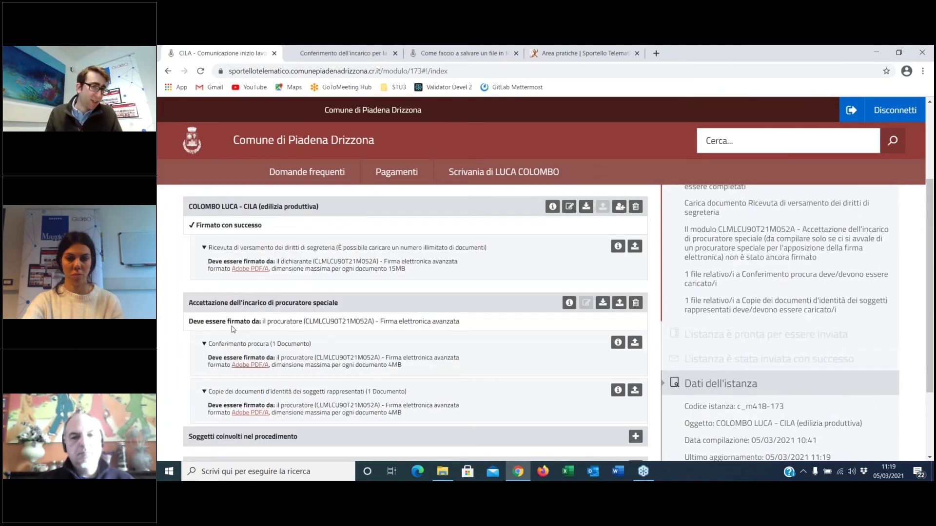
pyautogui.moveTo(229, 324); pyautogui.dragTo(323, 322)
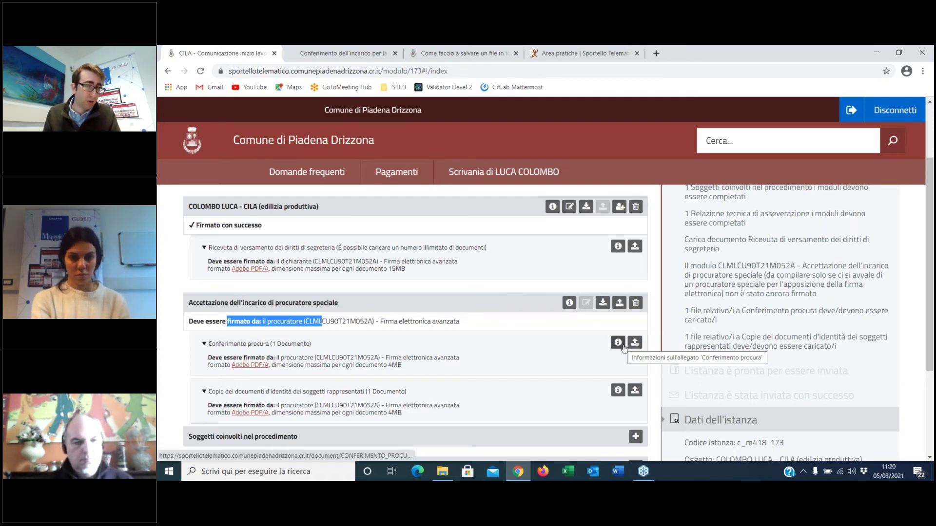
pyautogui.click(618, 343)
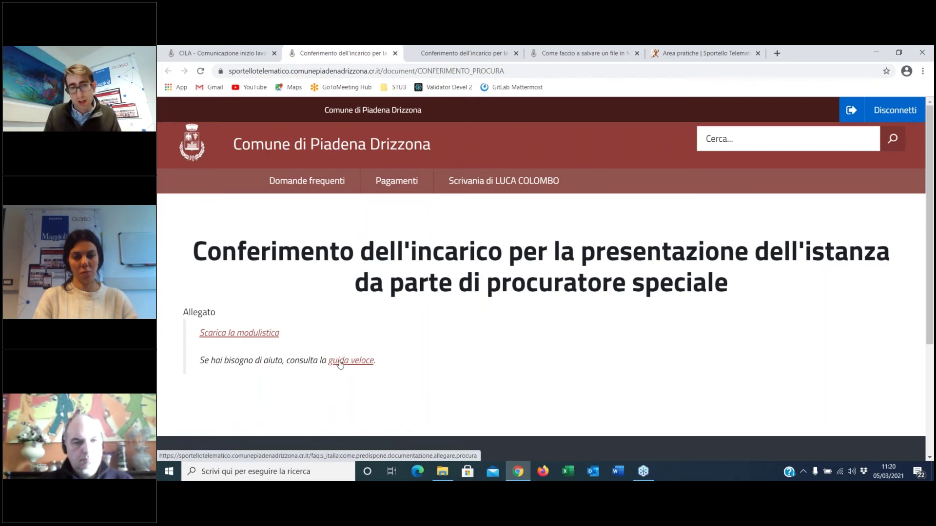
# - Open the quick guide FAQ on proxy documentation, then return to the CILA practice
pyautogui.moveTo(200, 360); pyautogui.dragTo(238, 361)
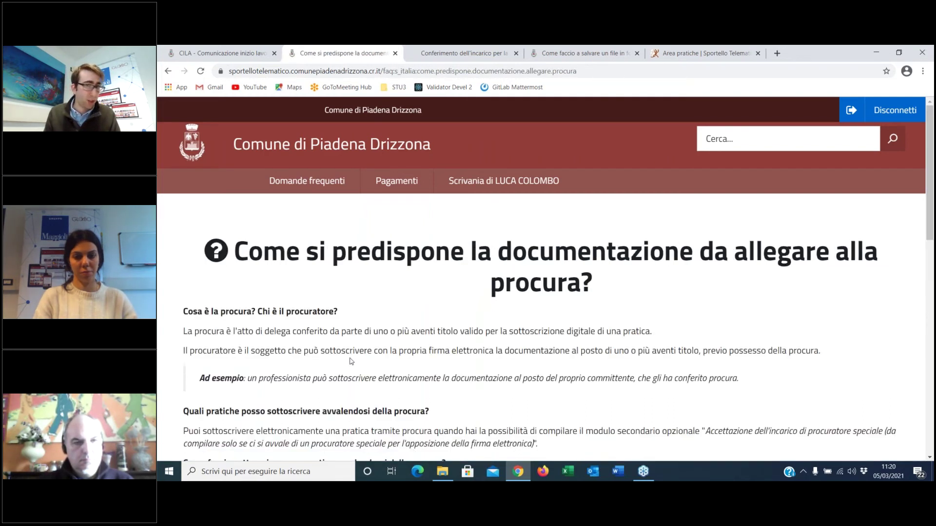
pyautogui.scroll(-2, 351, 361)
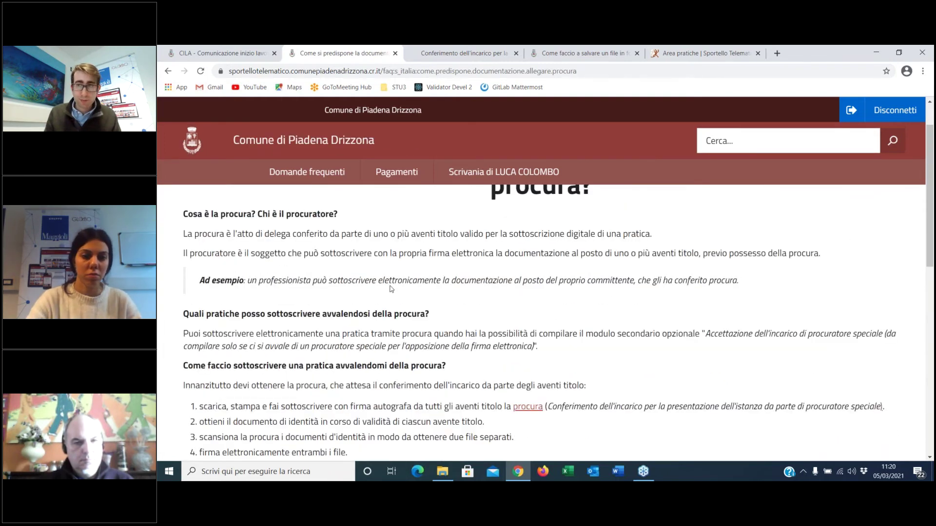
pyautogui.click(252, 49)
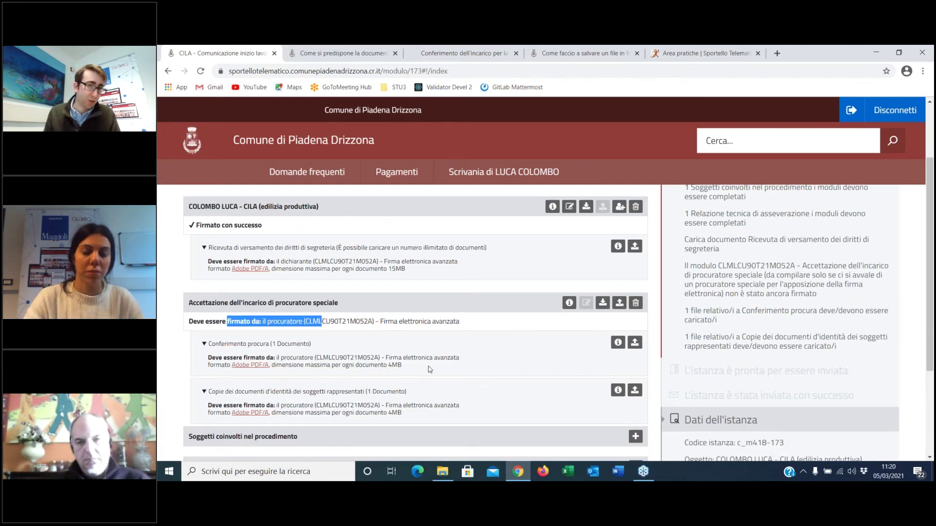
# - Go to the Comune di Piadena Drizzona home page via the site title
pyautogui.scroll(1, 429, 368)
pyautogui.scroll(1, 429, 369)
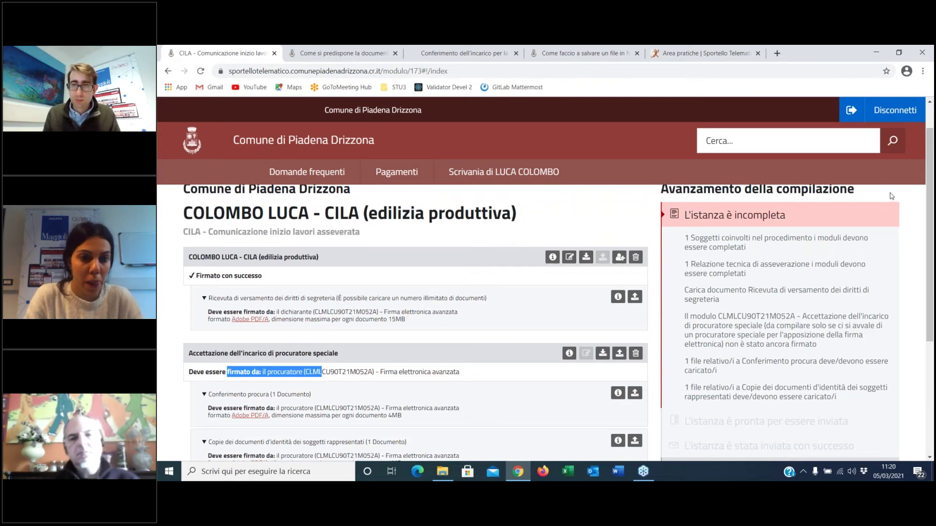
pyautogui.click(361, 140)
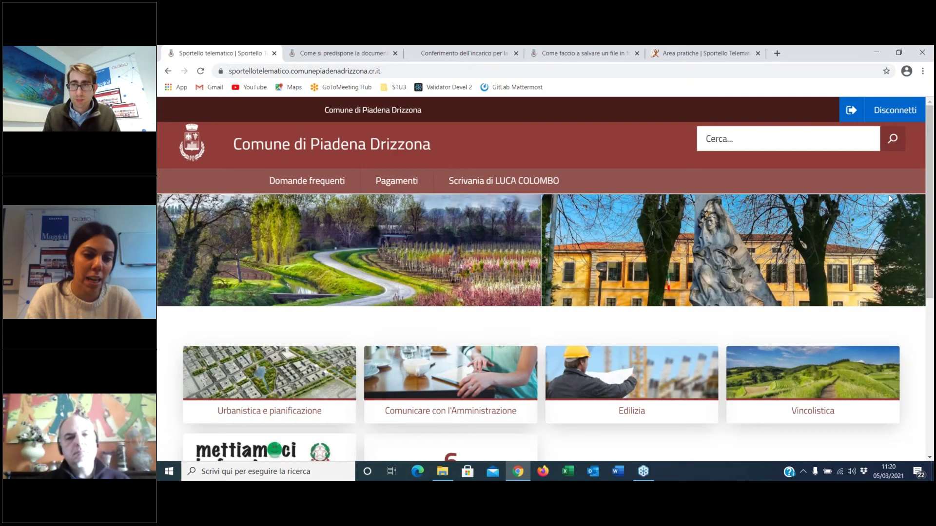
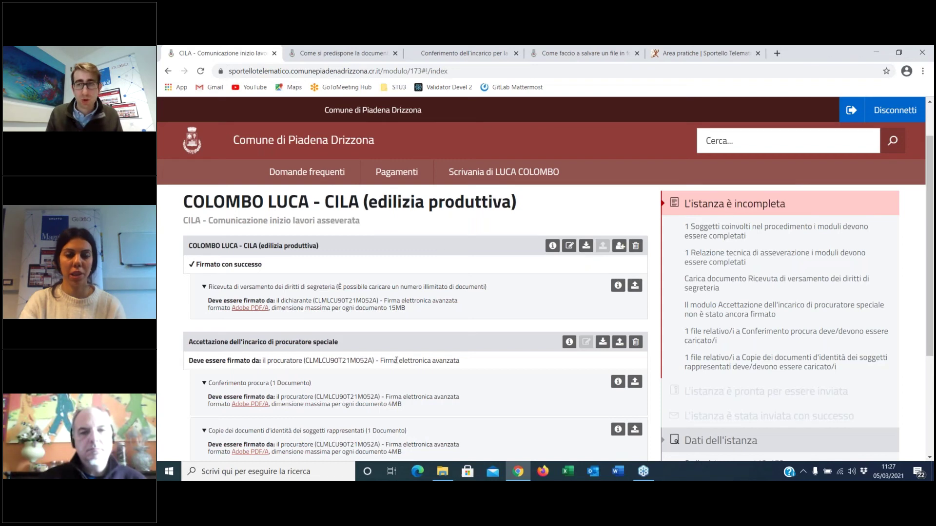
# - Return to the Comune di Piadena Drizzona portal home page and search the site for 'varianti'
pyautogui.click(329, 142)
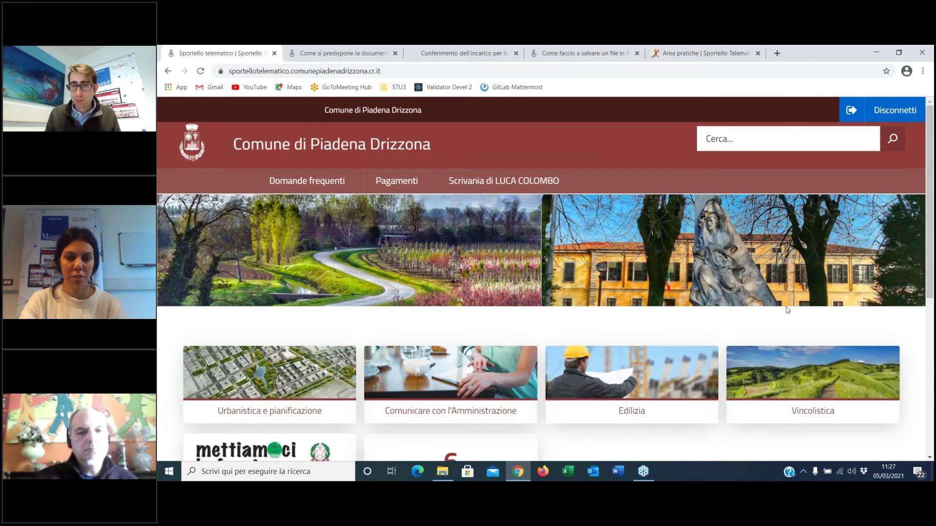
pyautogui.click(644, 472)
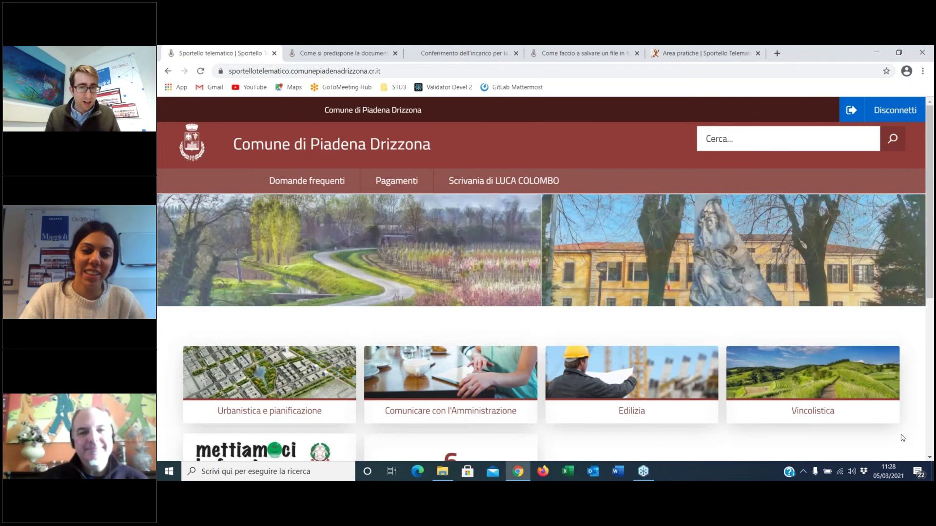
pyautogui.click(745, 139)
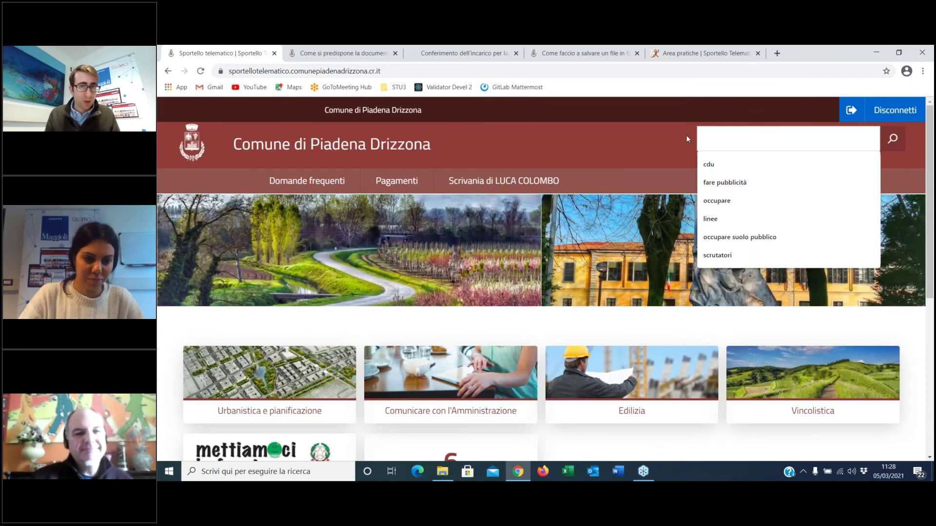
pyautogui.write('vari')
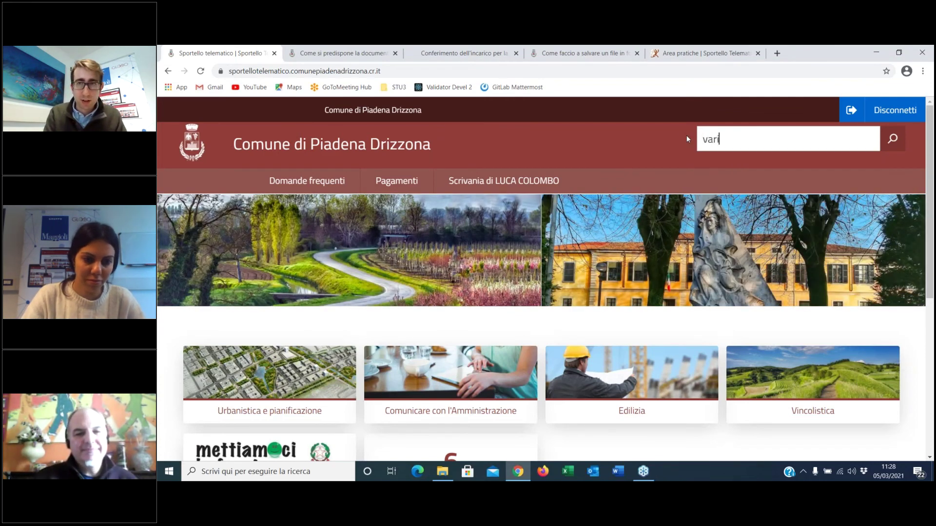
pyautogui.write('anti')
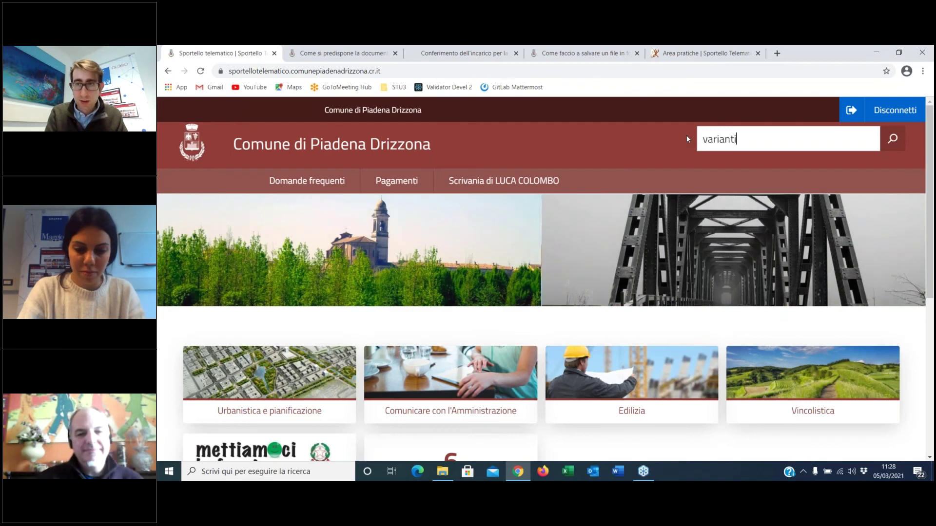
pyautogui.press('Return')
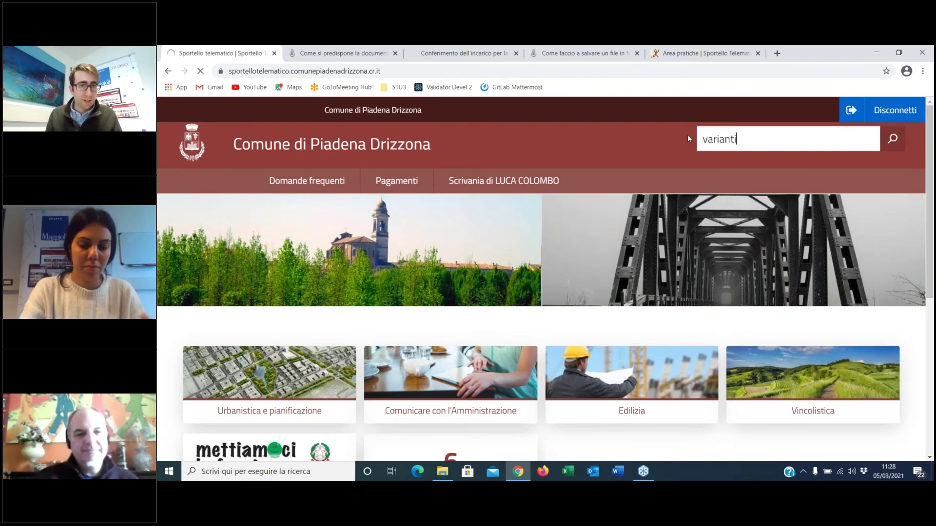
pyautogui.scroll(-3, 504, 315)
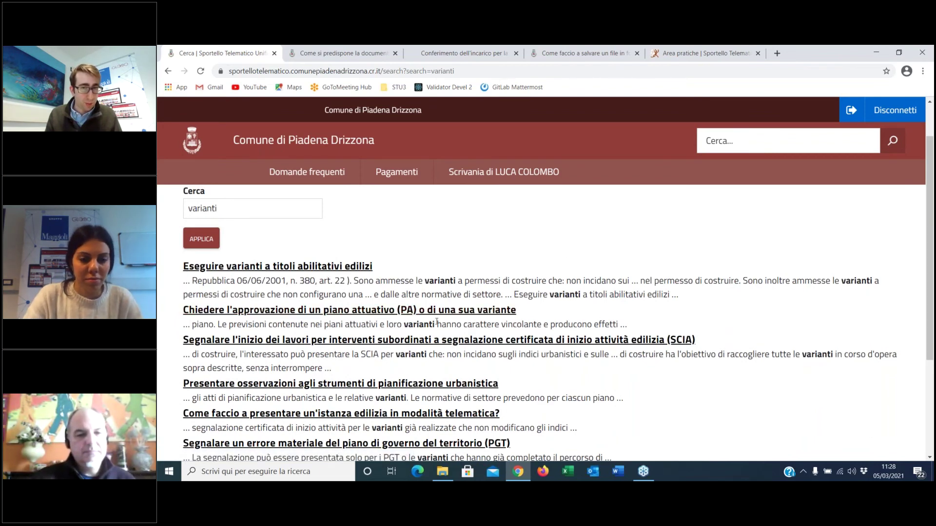
pyautogui.scroll(-1, 373, 357)
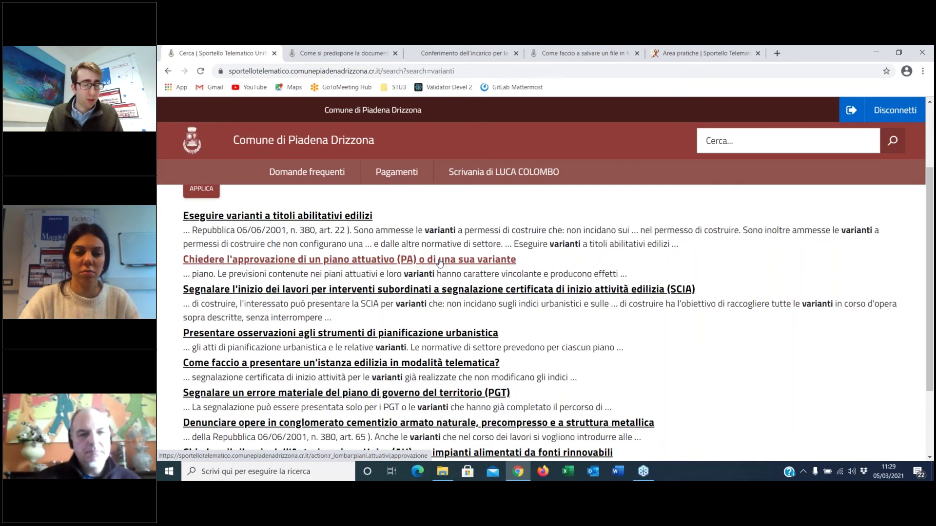
pyautogui.scroll(-1, 461, 347)
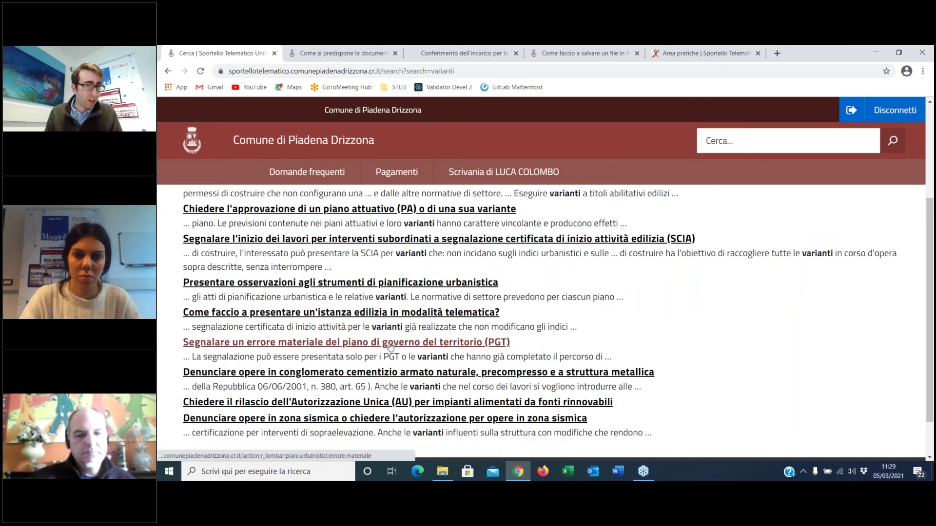
pyautogui.scroll(4, 387, 292)
pyautogui.click(384, 153)
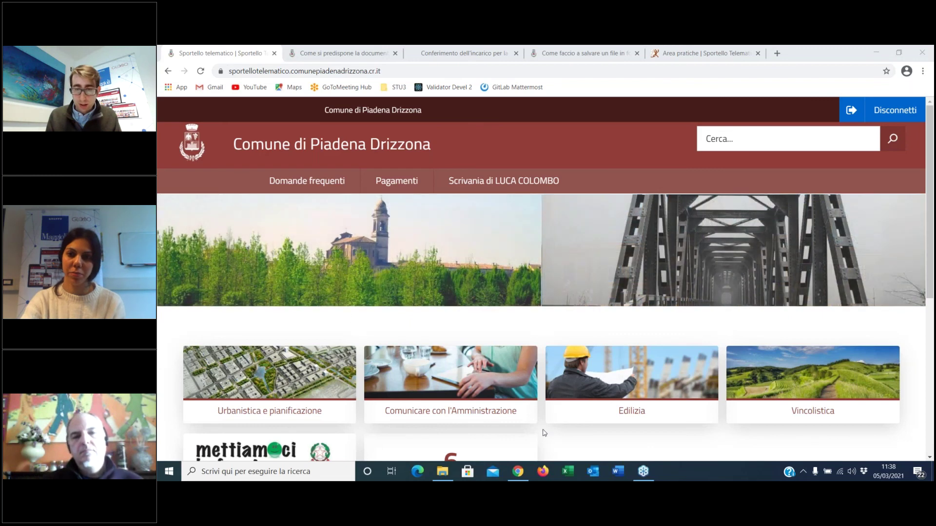
# - Bring the File Explorer Download folder with today's P7M and PDF files to the front
pyautogui.moveTo(445, 476)
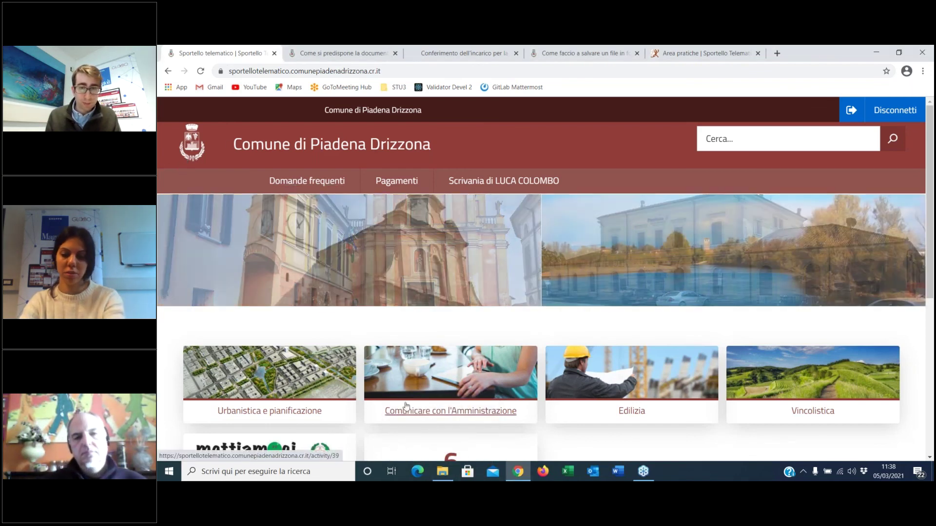
pyautogui.click(442, 471)
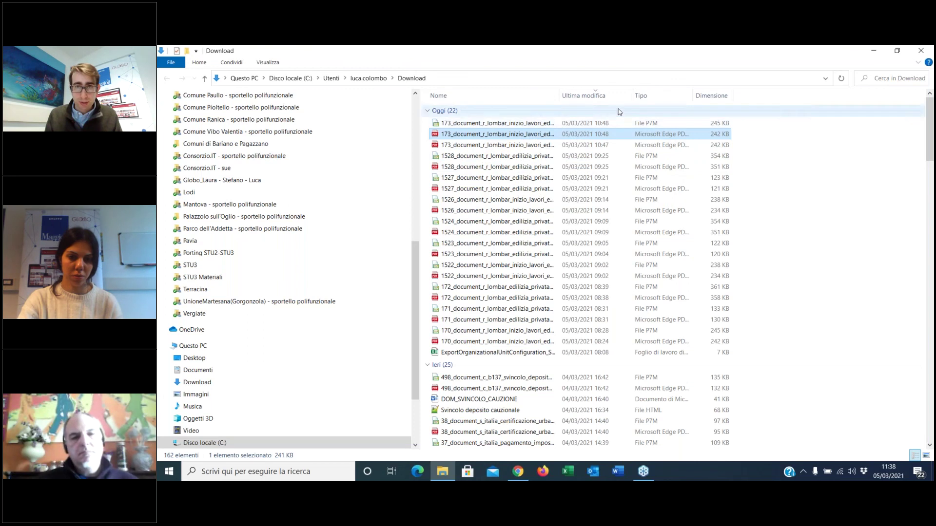
# - Widen the Ultima modifica column and select the signed 173 P7M file
pyautogui.moveTo(632, 92); pyautogui.dragTo(677, 92)
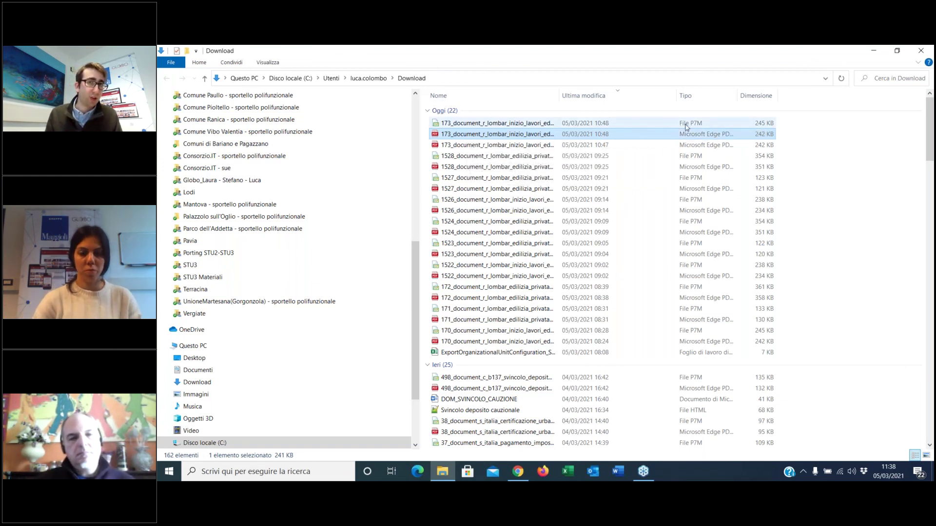
pyautogui.click(685, 126)
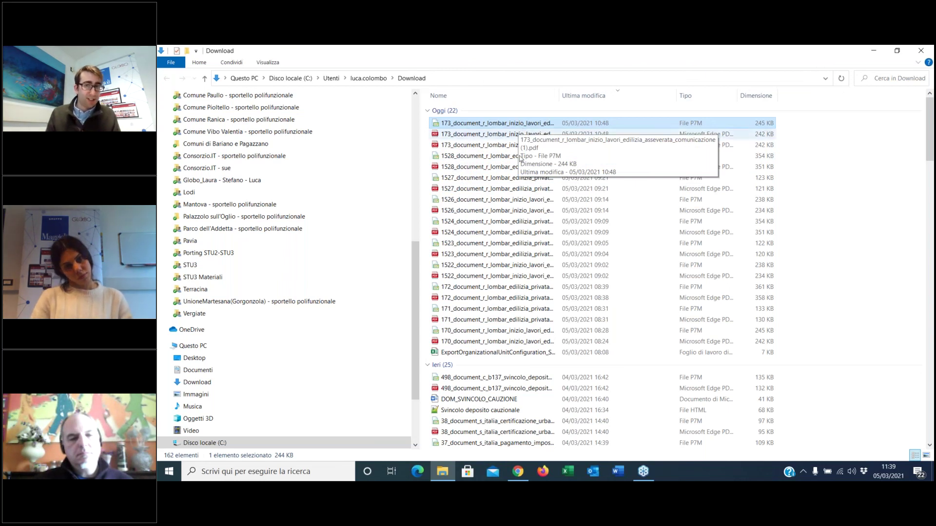
pyautogui.moveTo(519, 476)
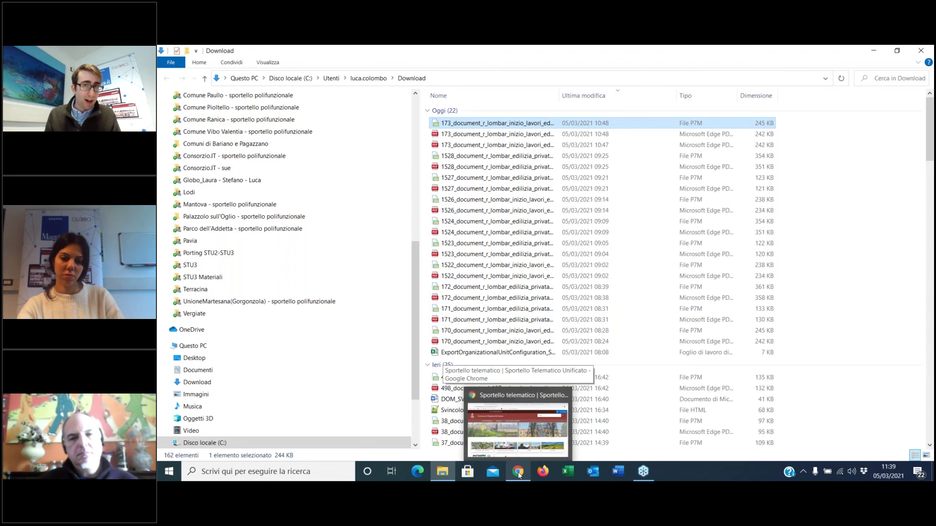
pyautogui.click(518, 473)
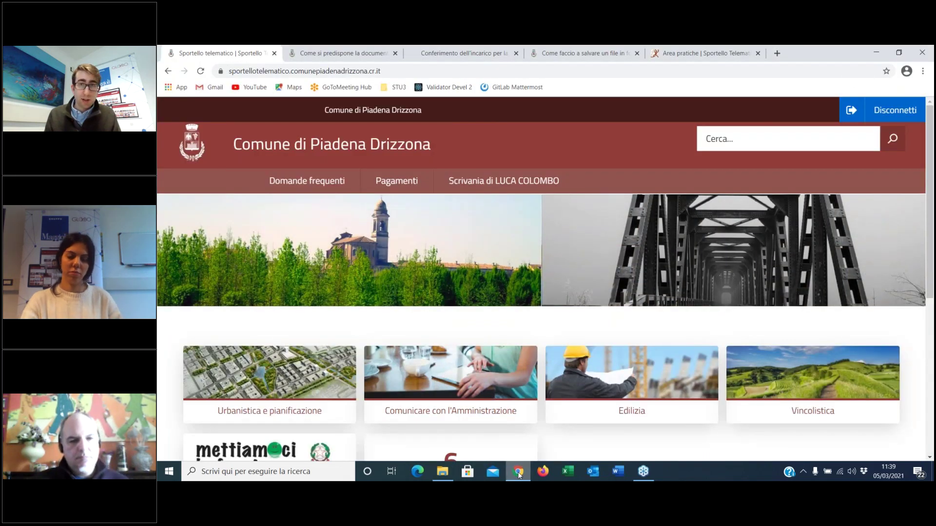
pyautogui.click(518, 472)
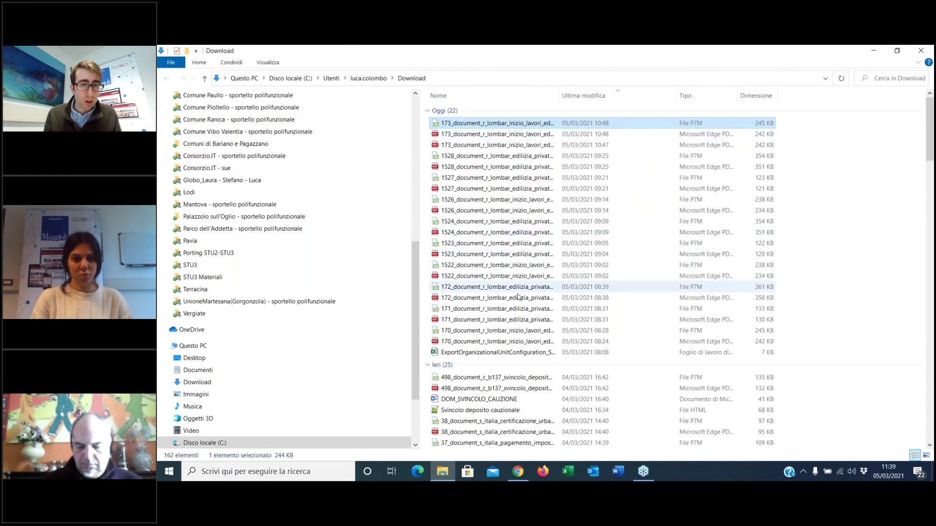
# - View the Conferimento dell'incarico procura PDF, then return to the procura documentation FAQ page
pyautogui.scroll(-4, 496, 325)
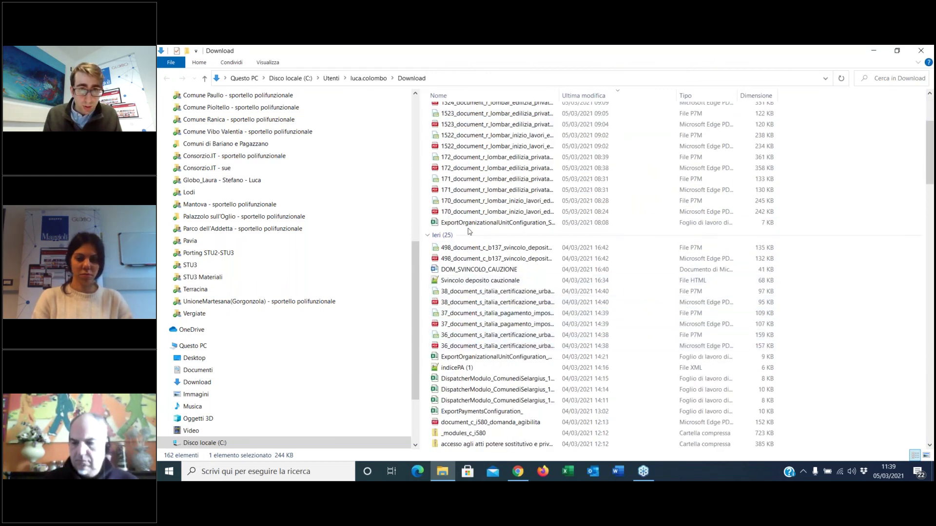
pyautogui.scroll(4, 496, 324)
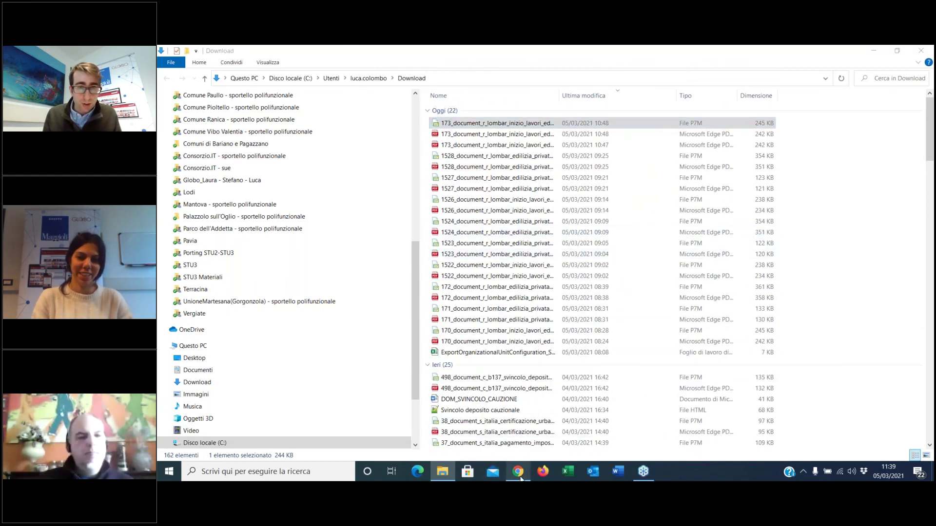
pyautogui.click(519, 472)
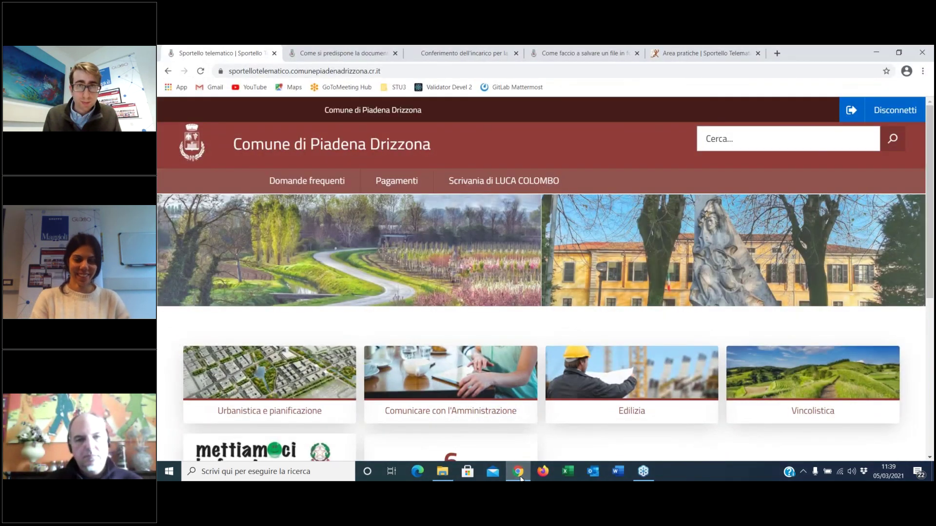
pyautogui.click(521, 478)
pyautogui.click(520, 477)
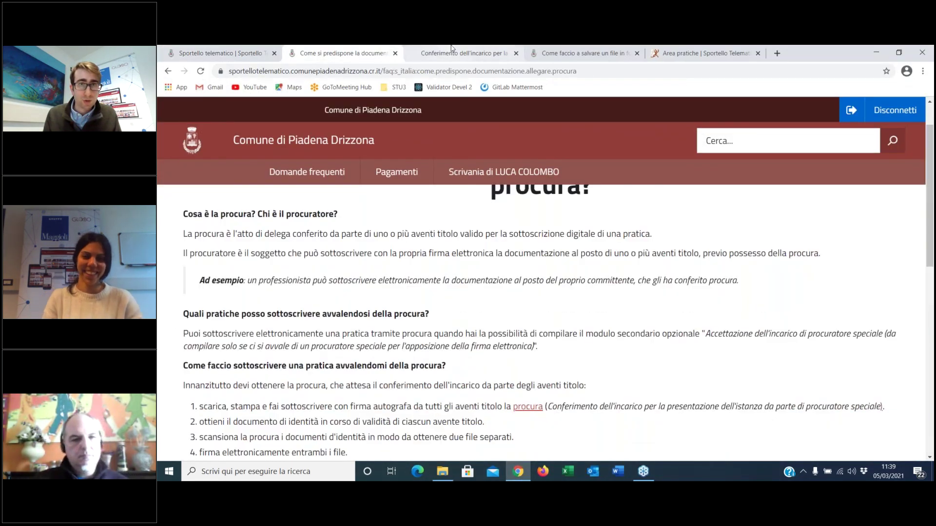
pyautogui.click(463, 53)
pyautogui.click(356, 54)
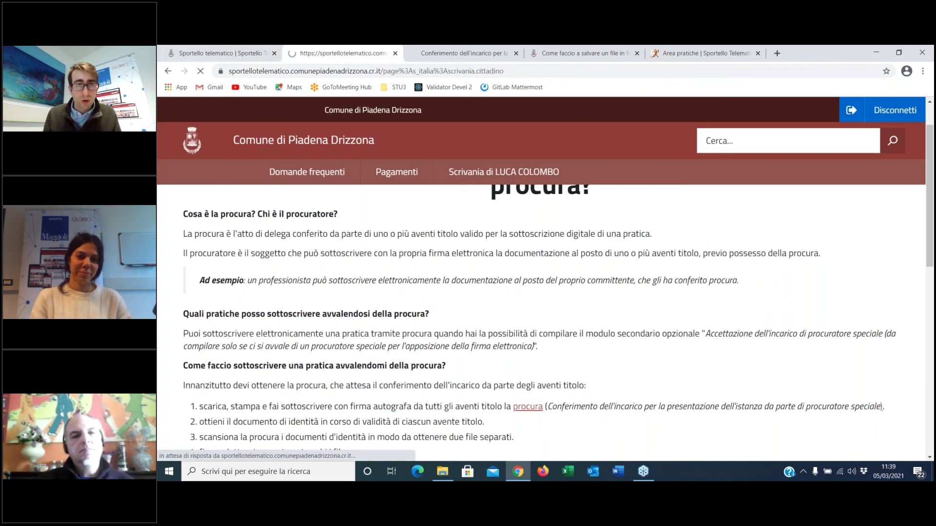
# - Go to Le mie pratiche > Stato di avanzamento and open the practice's details to download its PDF
pyautogui.click(456, 312)
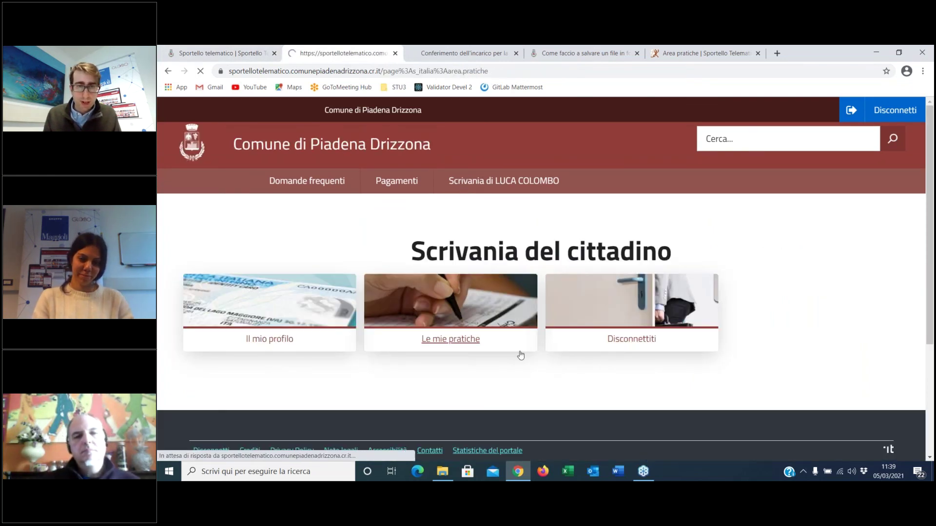
pyautogui.click(387, 307)
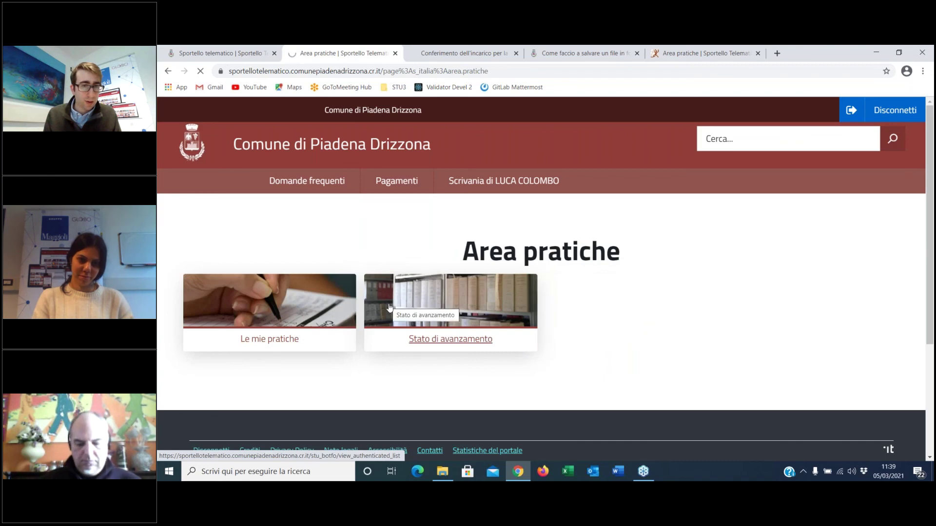
pyautogui.scroll(-3, 387, 307)
pyautogui.scroll(-1, 492, 310)
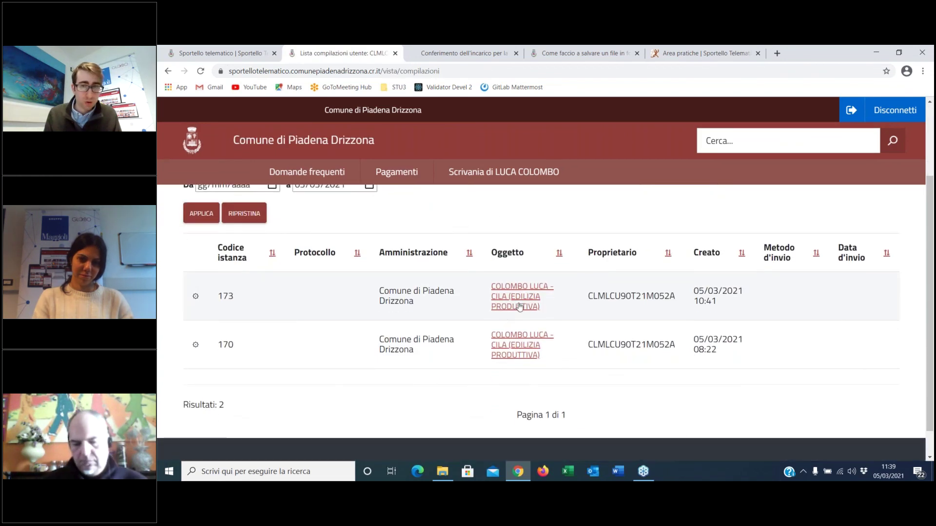
pyautogui.click(492, 310)
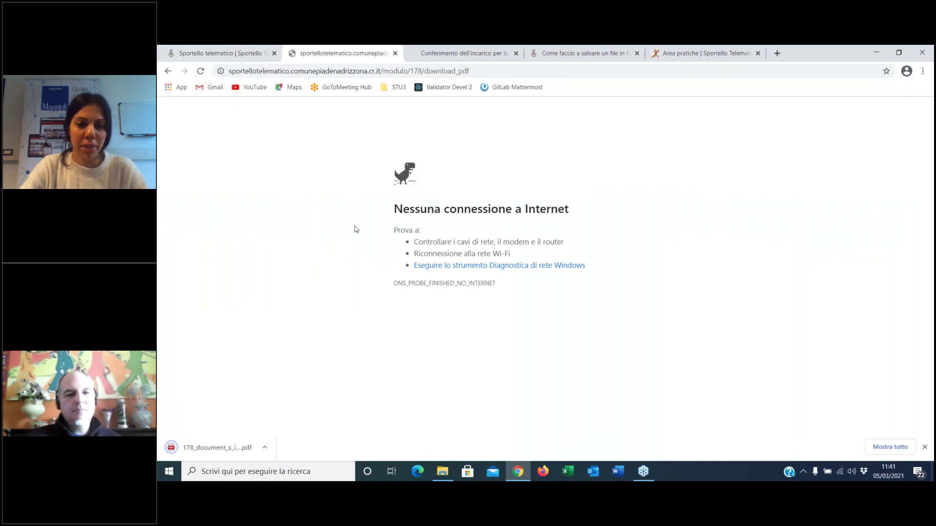
# - Reload the practice 178 download_pdf page to fetch the PDF again and check the Download folder
pyautogui.click(221, 53)
pyautogui.click(342, 54)
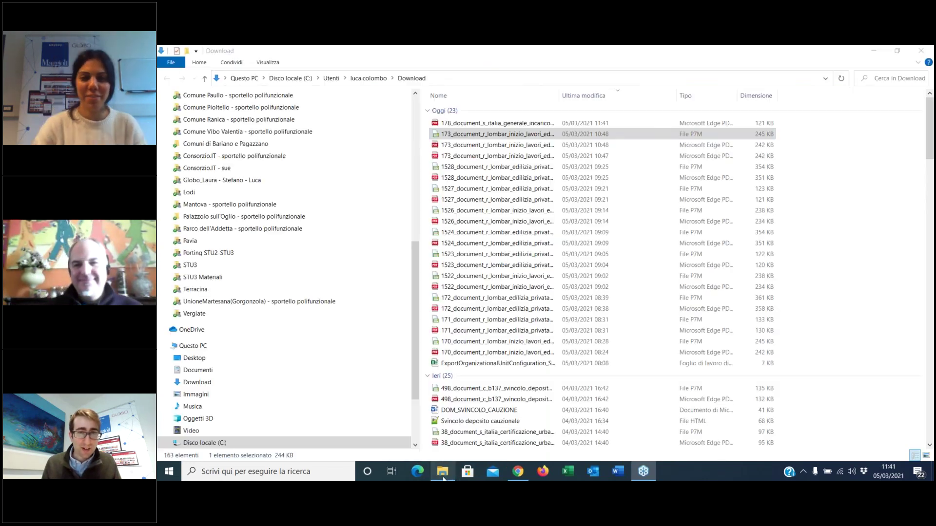
pyautogui.click(443, 472)
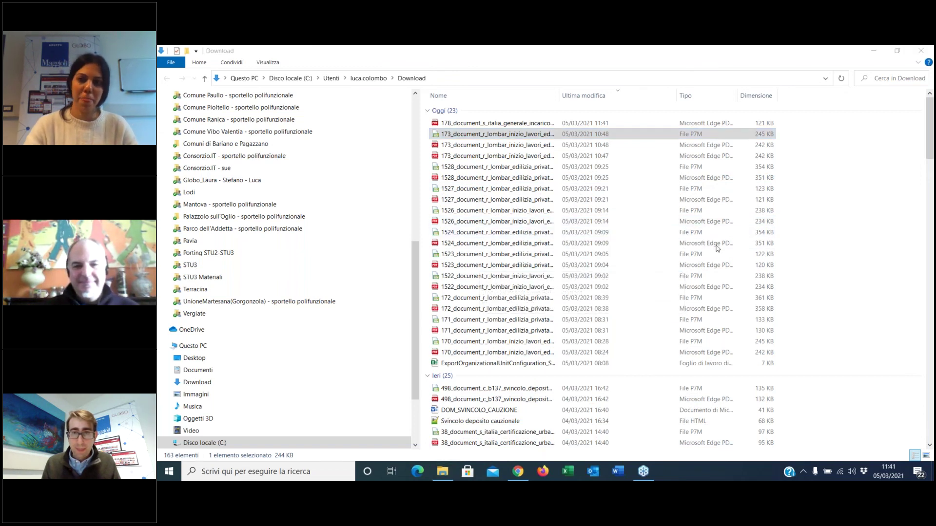
pyautogui.moveTo(432, 477)
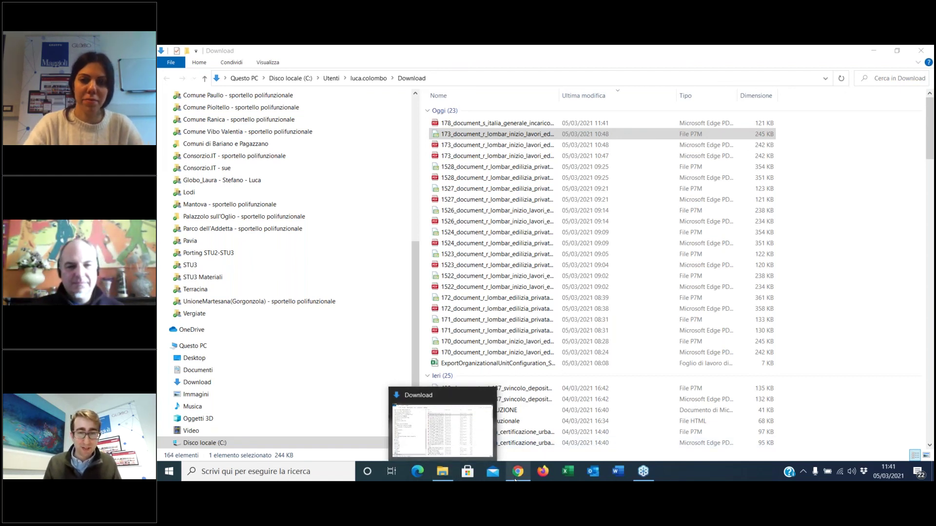
pyautogui.moveTo(519, 480)
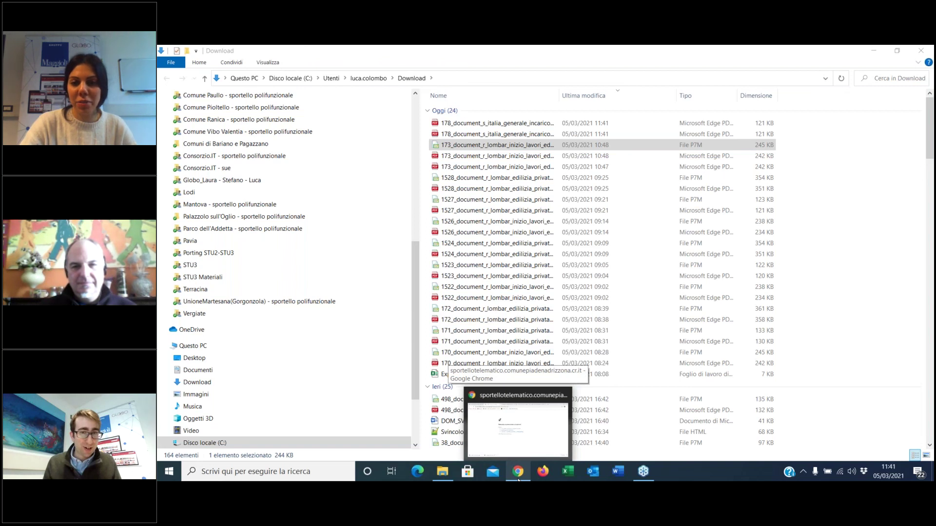
pyautogui.click(518, 480)
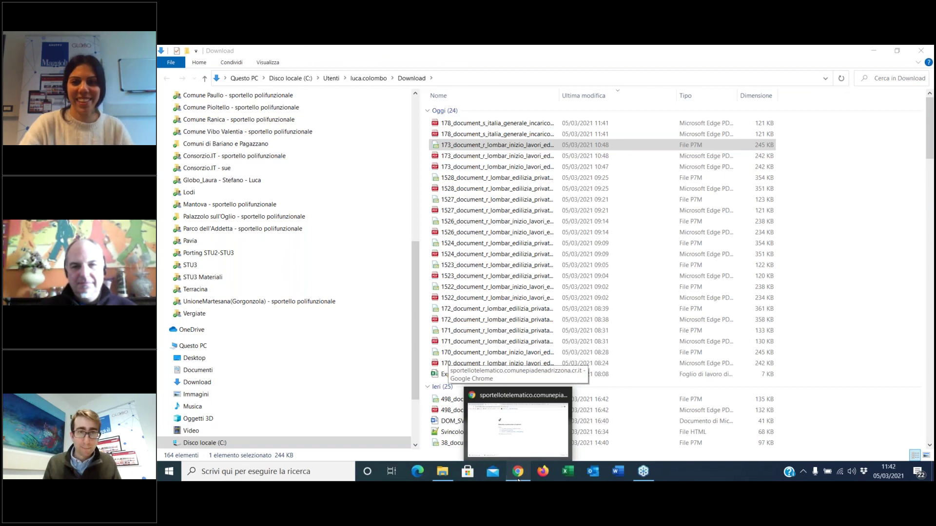
pyautogui.click(202, 71)
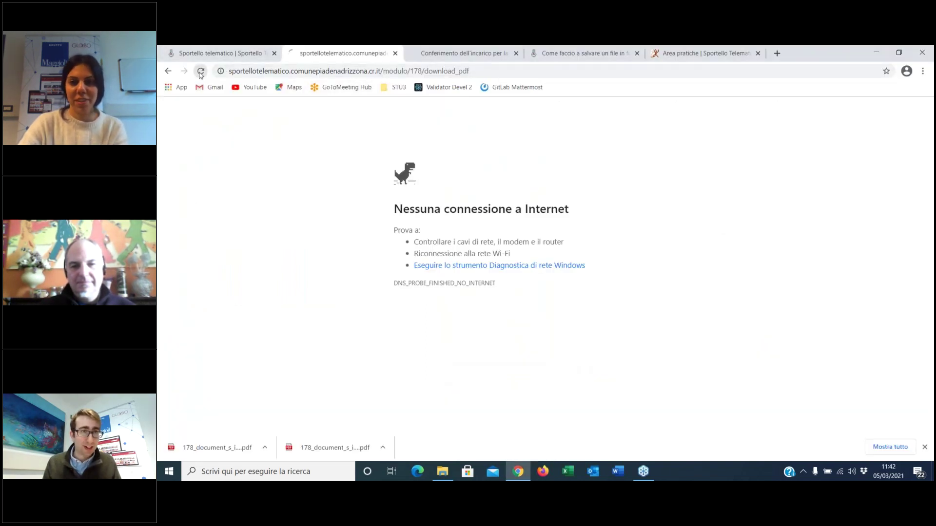
pyautogui.click(235, 54)
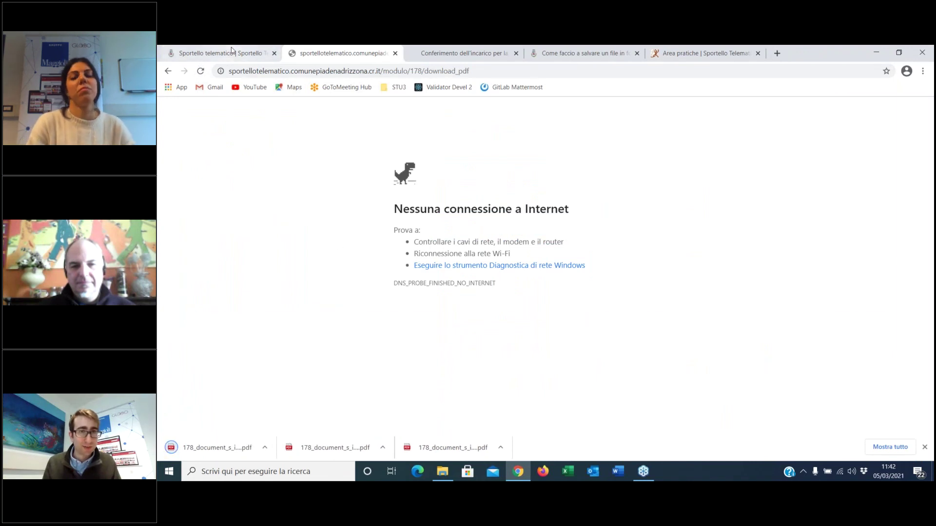
pyautogui.click(447, 478)
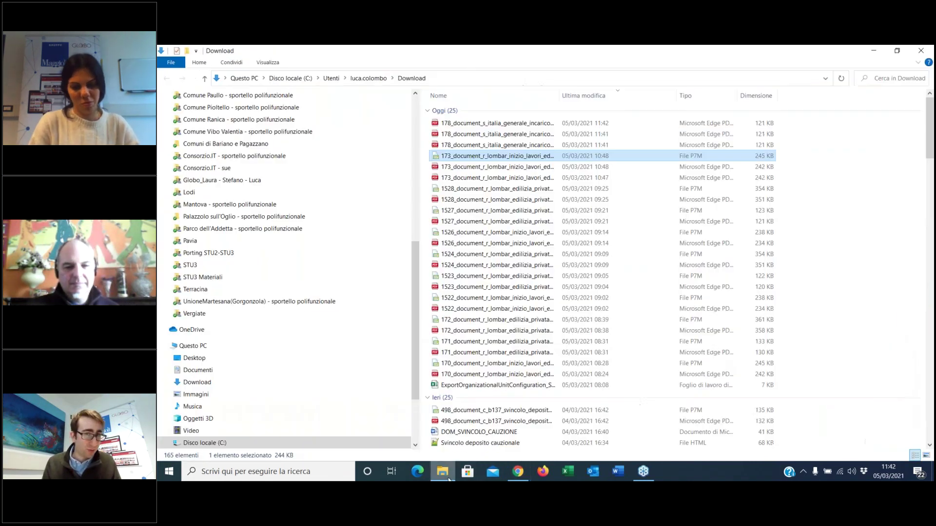
# - Widen the Nome column and sign the 178 incarico procura PDF with File Protector using the device PIN
pyautogui.click(494, 126)
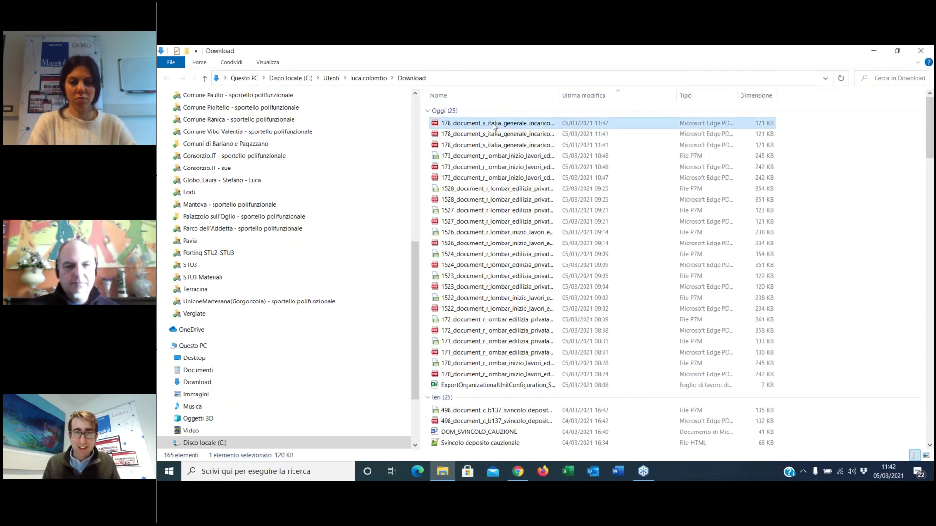
pyautogui.moveTo(559, 92); pyautogui.dragTo(618, 92)
pyautogui.click(522, 145)
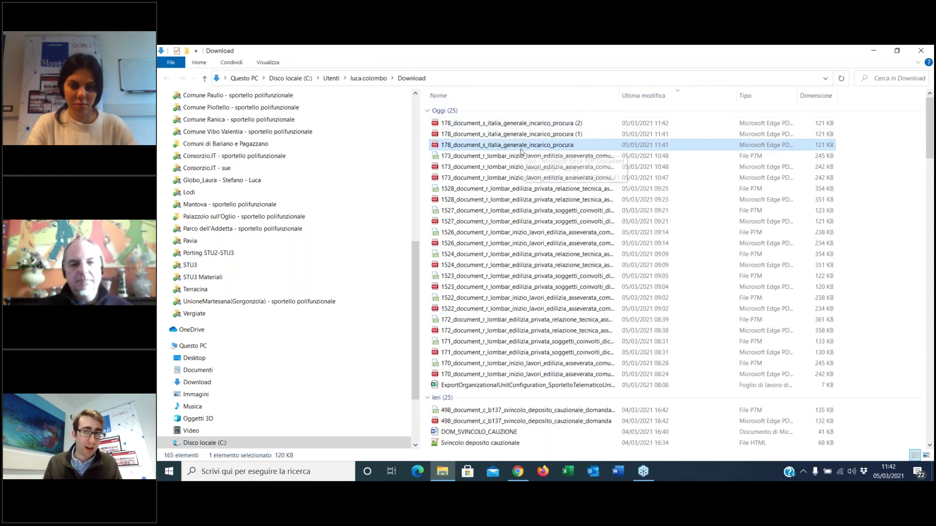
pyautogui.rightClick(518, 147)
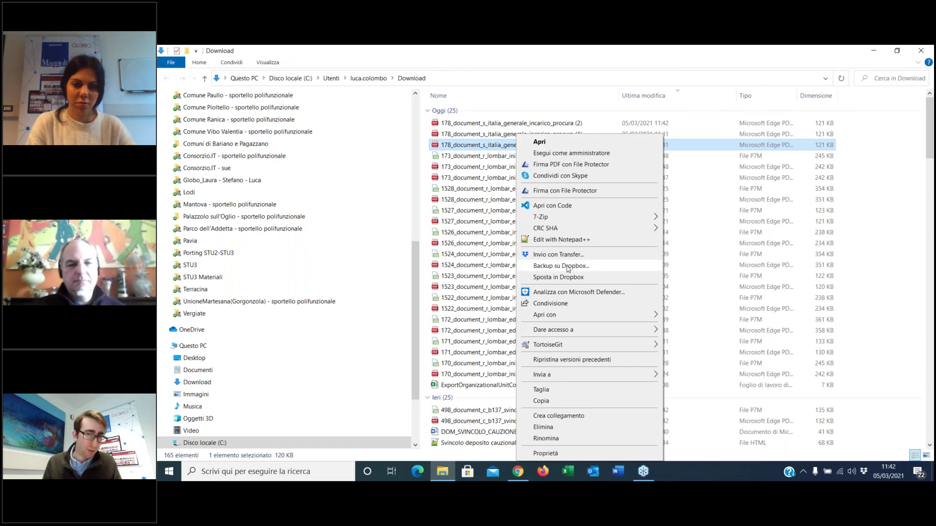
pyautogui.click(545, 191)
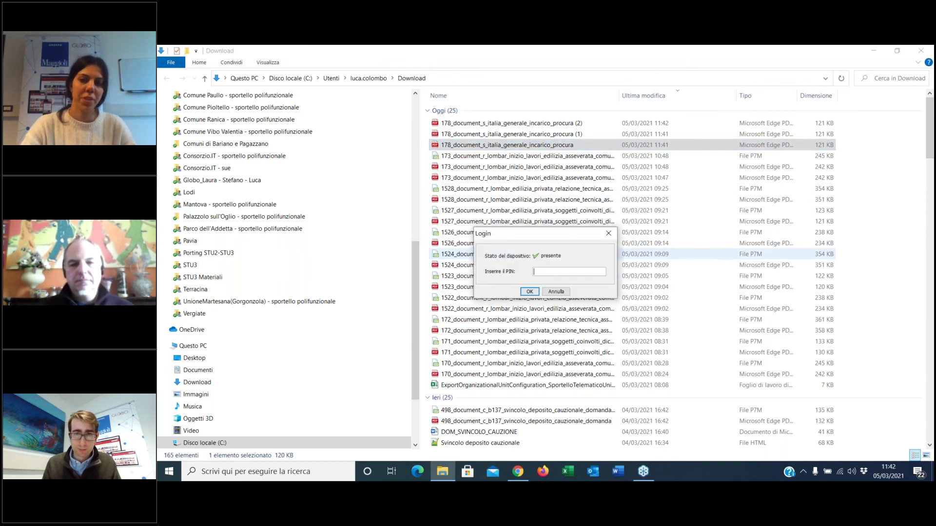
pyautogui.write('•••••')
pyautogui.click(525, 292)
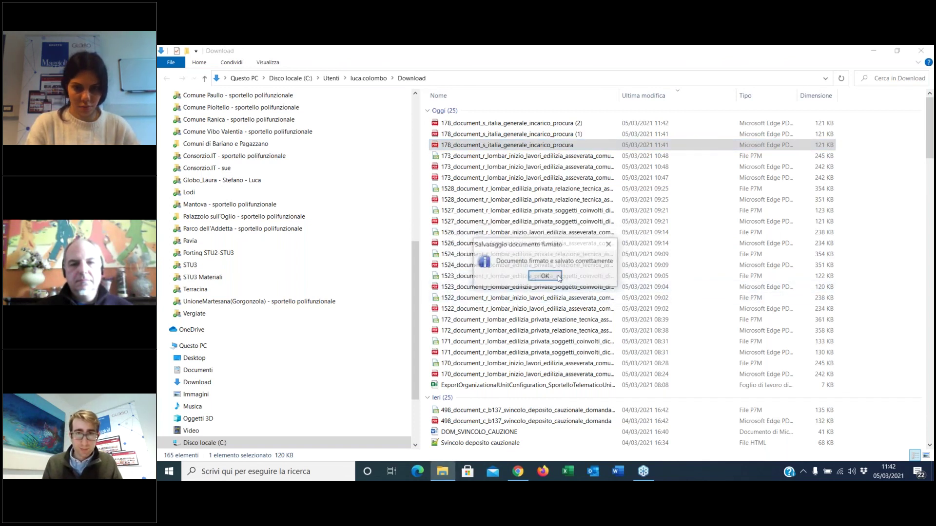
pyautogui.click(543, 274)
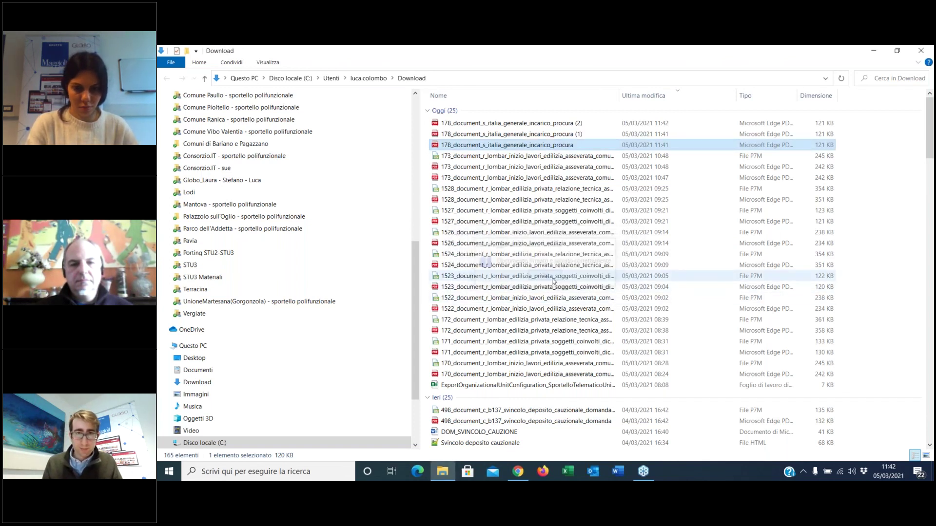
# - Select the new 178 procura P7M and start signing it again with File Protector
pyautogui.click(511, 124)
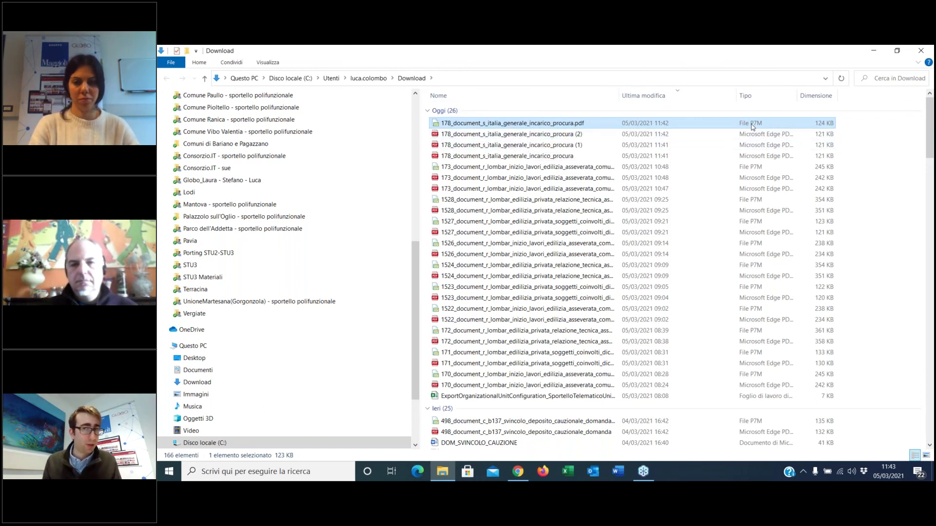
pyautogui.rightClick(579, 128)
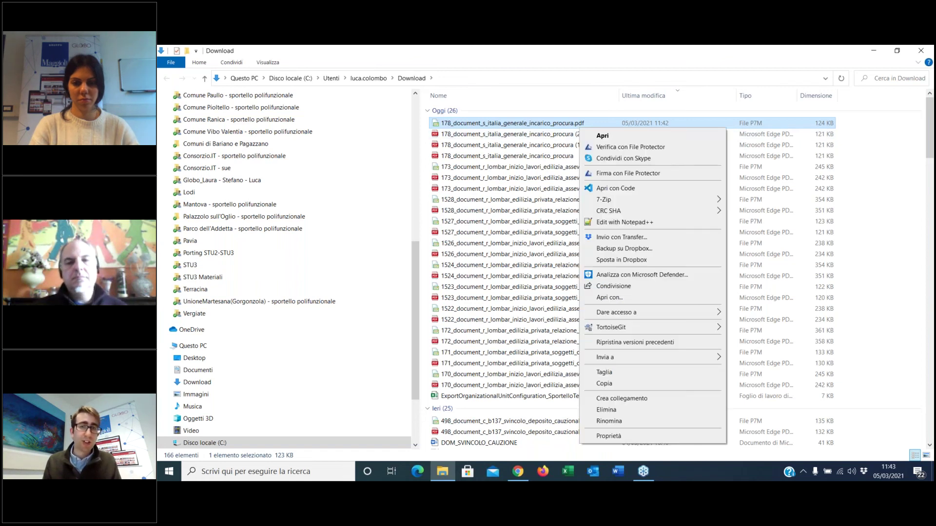
pyautogui.click(624, 174)
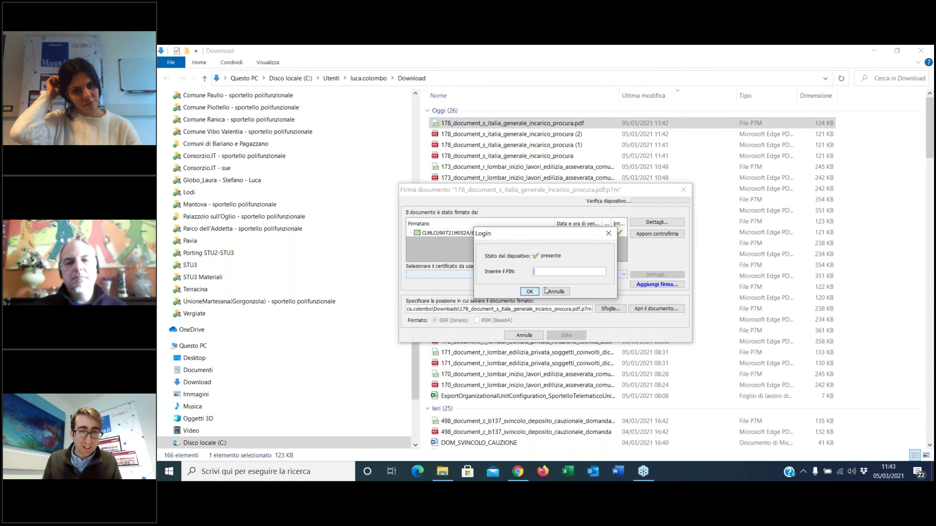
pyautogui.click(555, 291)
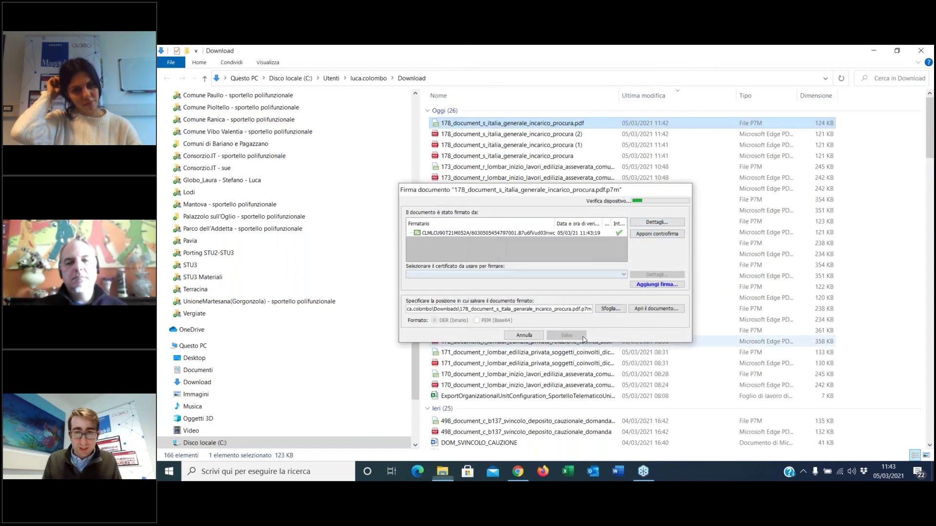
# - Re-sign the 178 procura file with the device PIN, overwriting the existing .p7m
pyautogui.rightClick(529, 125)
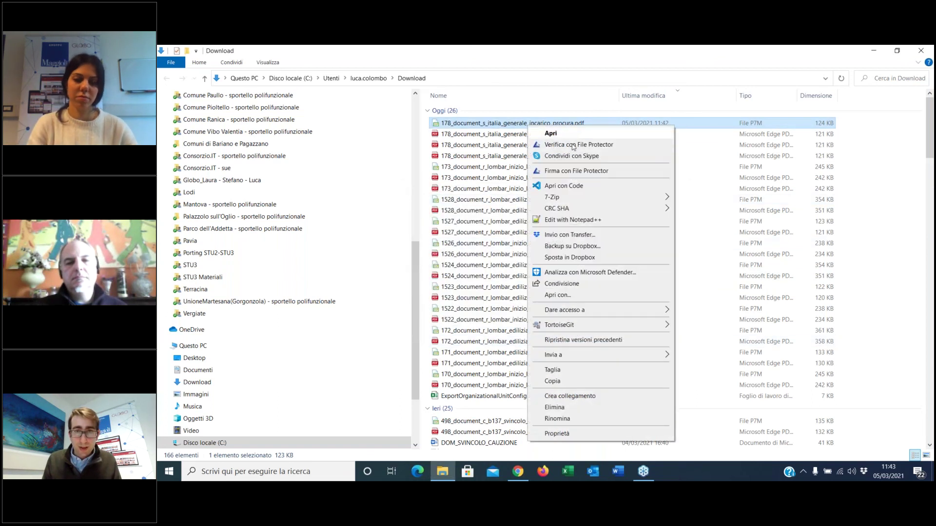
pyautogui.click(594, 175)
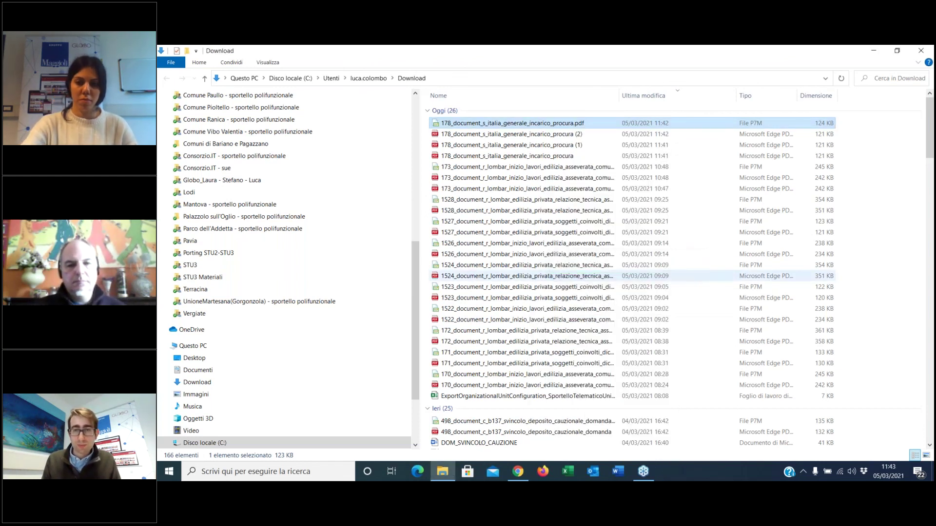
pyautogui.write('*****')
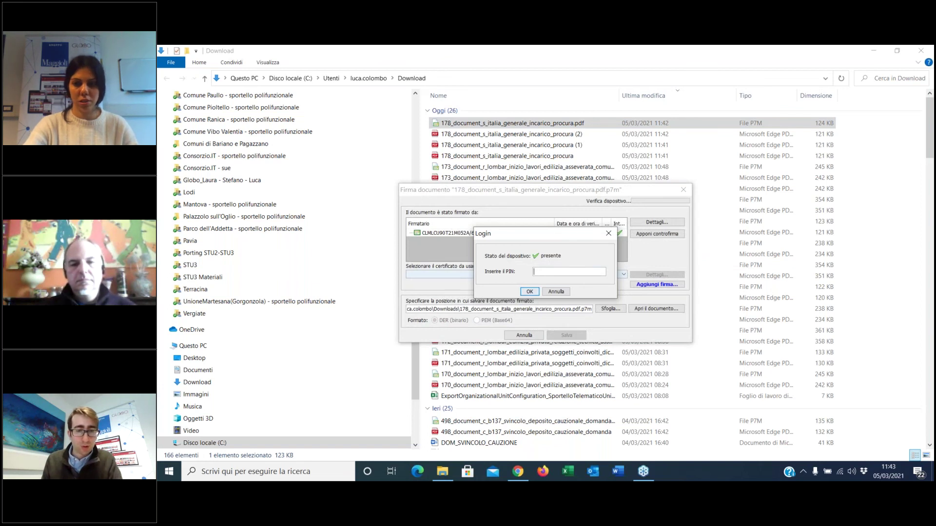
pyautogui.click(530, 292)
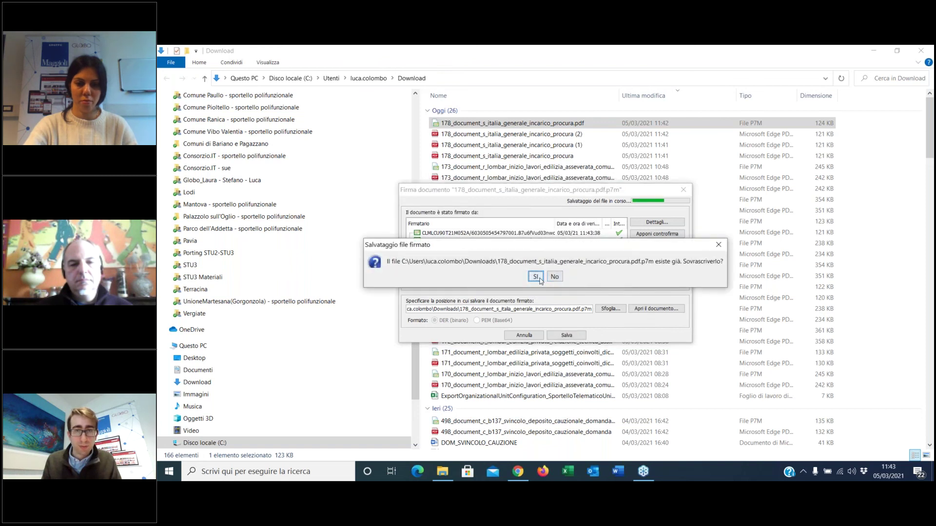
pyautogui.click(537, 276)
pyautogui.click(544, 277)
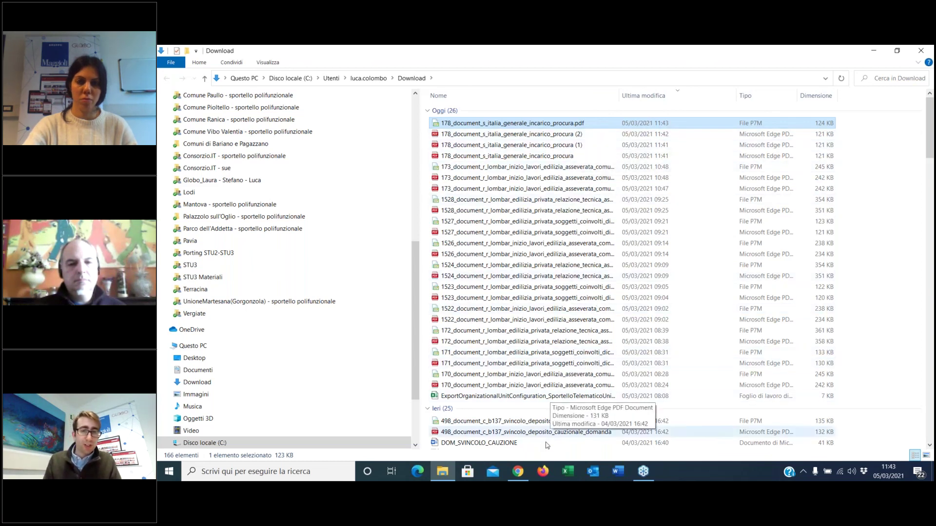
# - Open Domande frequenti and filter FAQ titles by 'firm' to list the signing guides
pyautogui.click(524, 473)
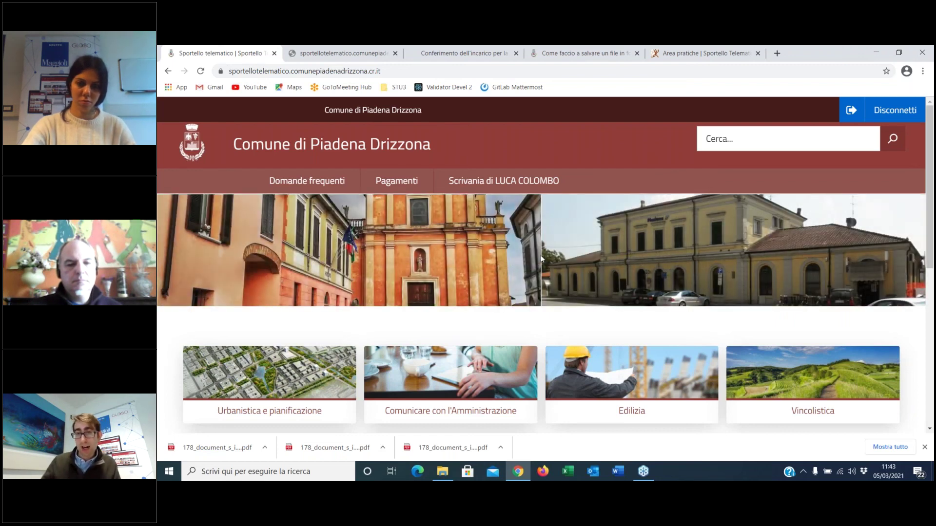
pyautogui.click(320, 181)
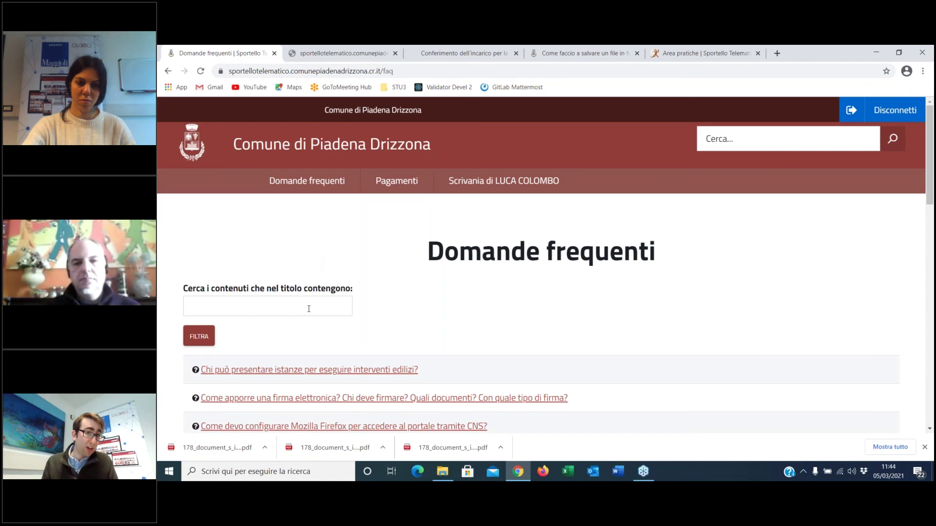
pyautogui.click(308, 309)
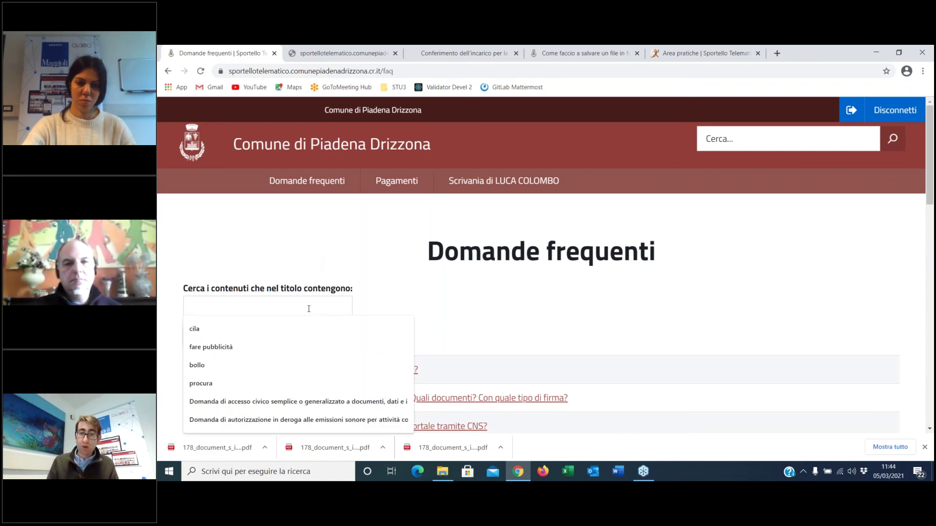
pyautogui.write('fi')
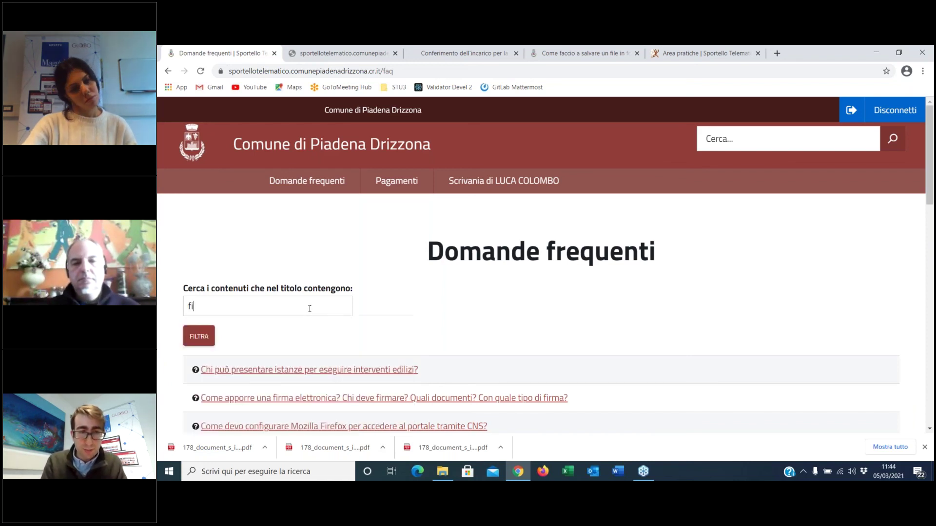
pyautogui.write('rma')
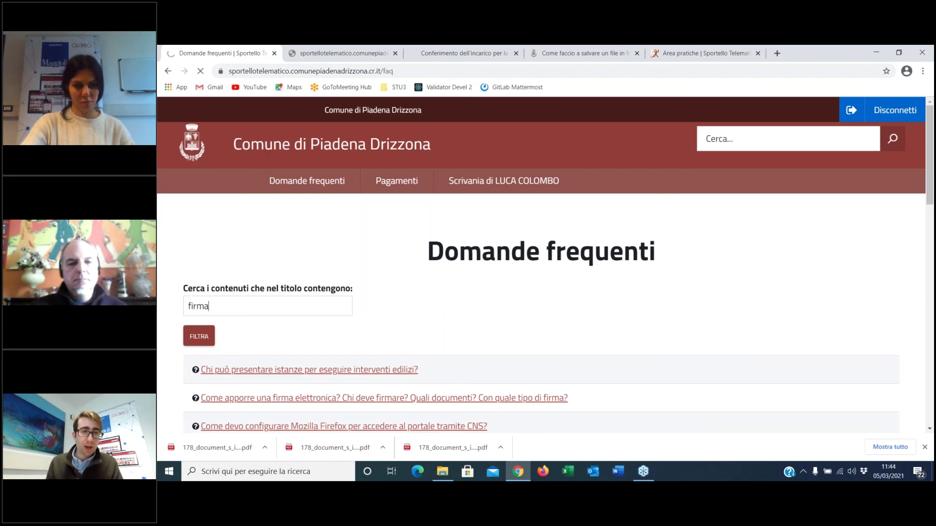
pyautogui.press('Return')
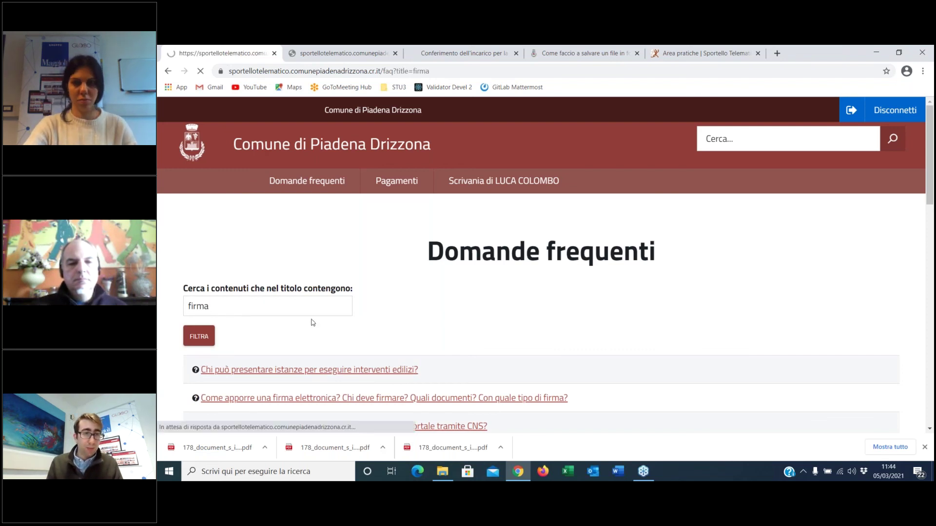
pyautogui.scroll(-3, 353, 339)
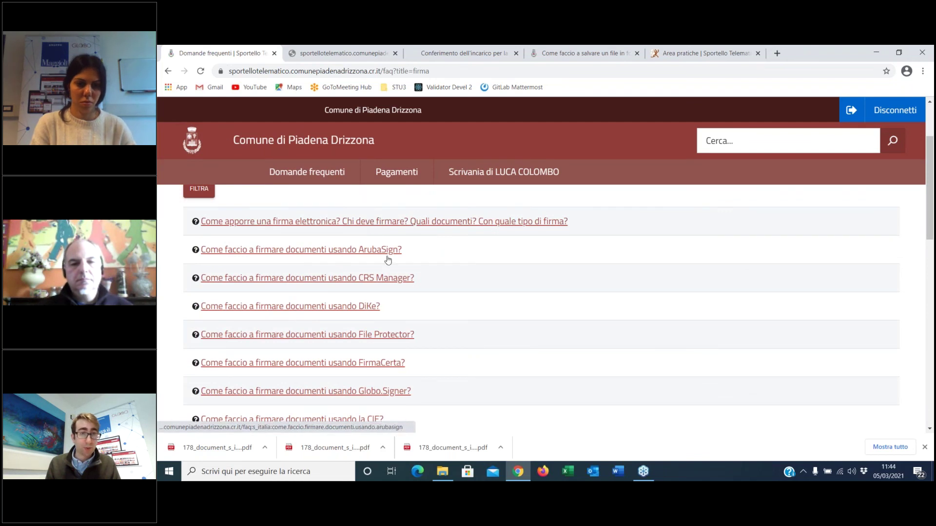
pyautogui.scroll(-1, 359, 335)
pyautogui.scroll(-1, 360, 335)
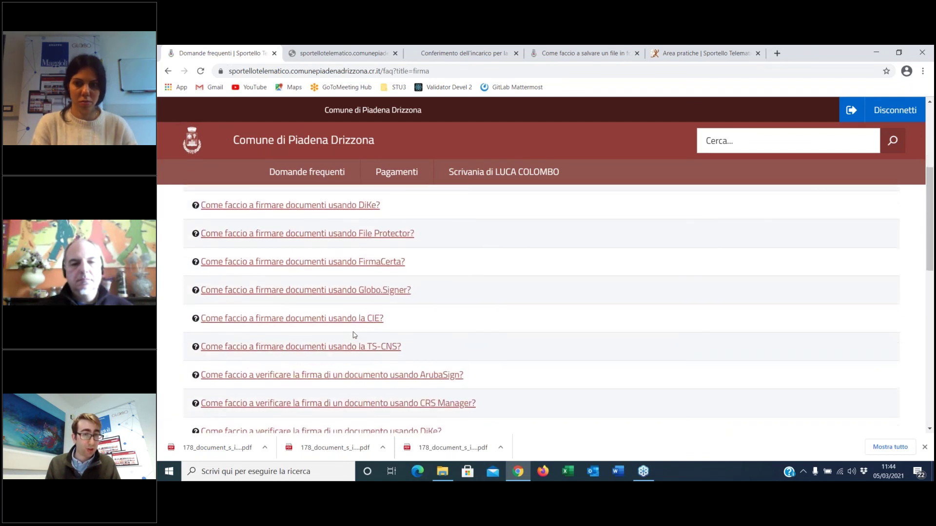
pyautogui.scroll(2, 335, 340)
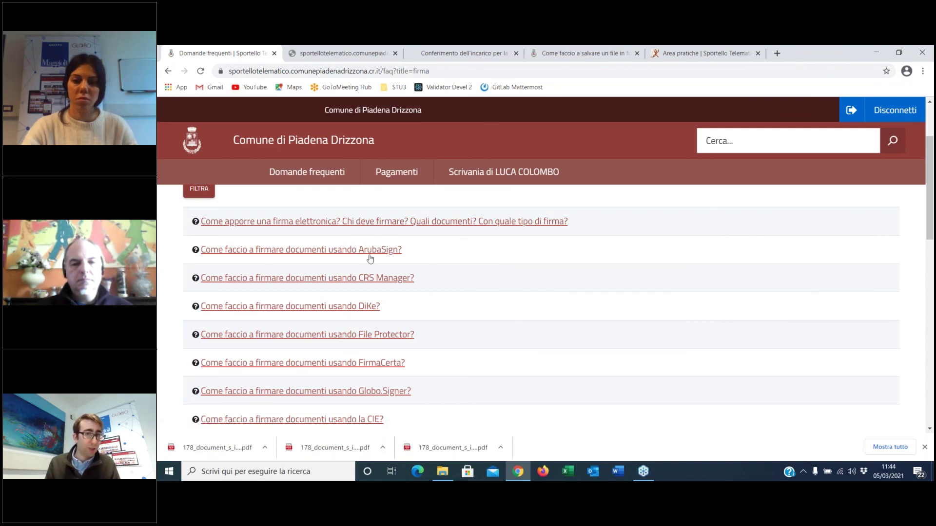
pyautogui.click(370, 220)
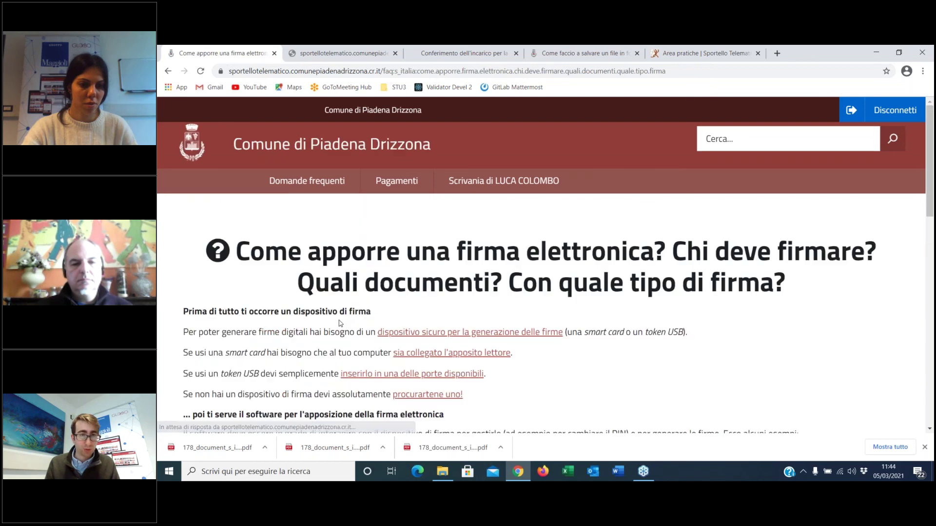
pyautogui.scroll(-2, 368, 229)
pyautogui.scroll(-1, 368, 239)
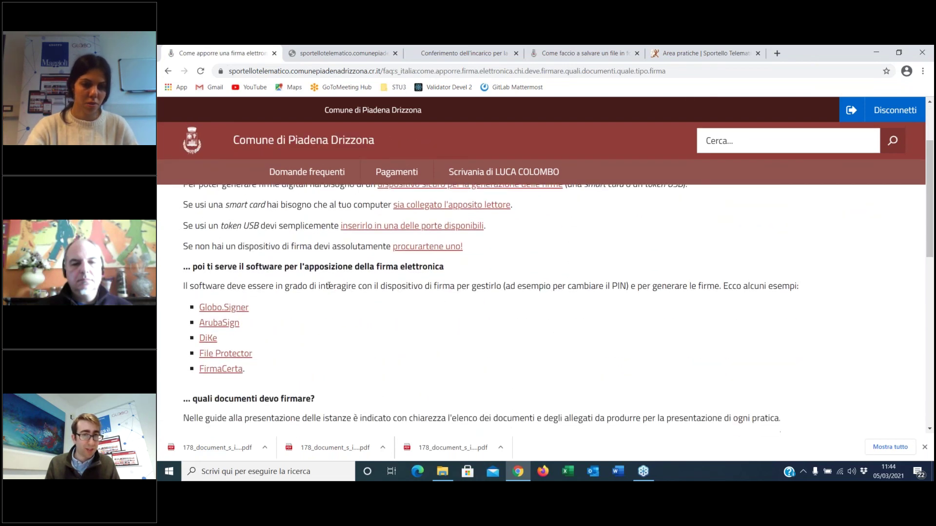
pyautogui.scroll(-4, 386, 242)
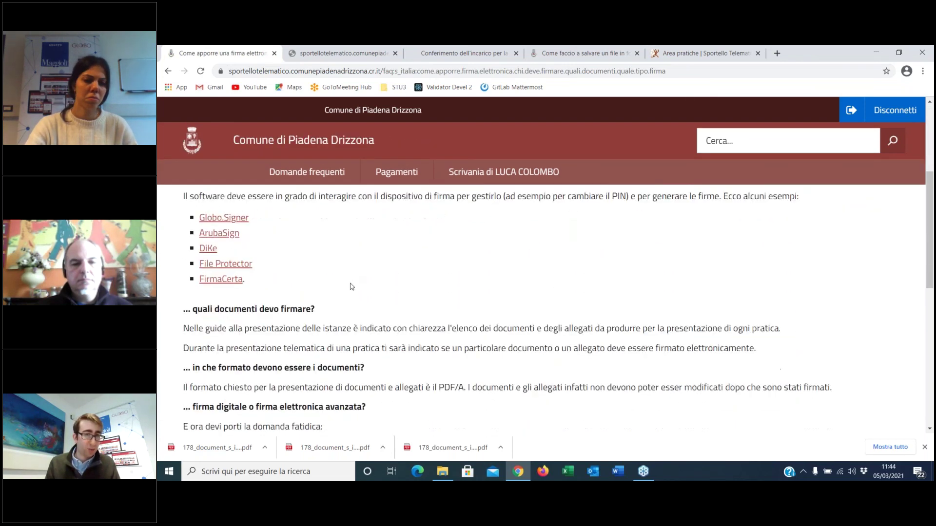
pyautogui.scroll(-3, 340, 352)
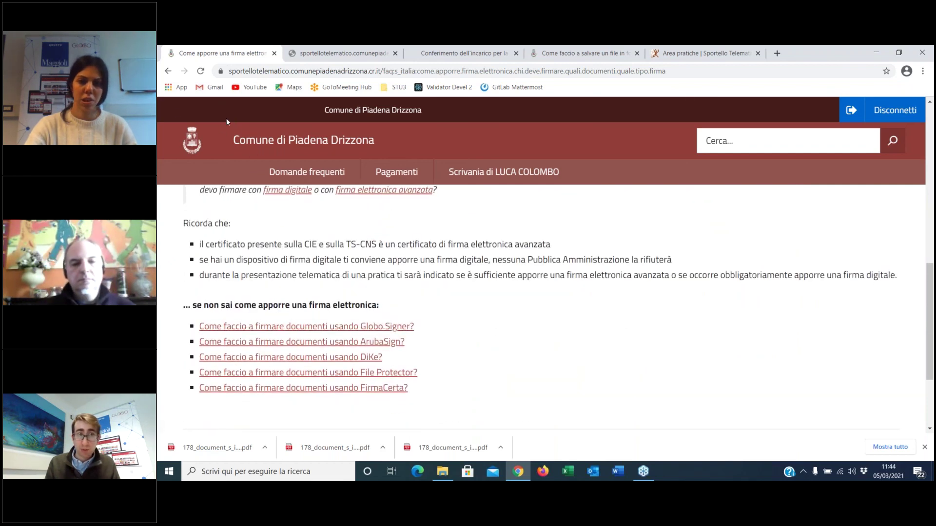
pyautogui.click(166, 72)
pyautogui.scroll(-4, 291, 378)
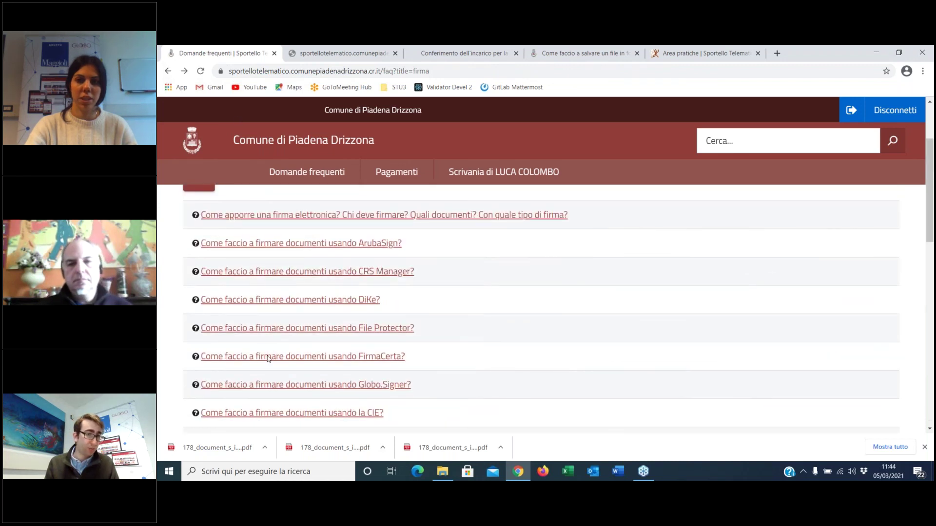
pyautogui.scroll(-3, 351, 390)
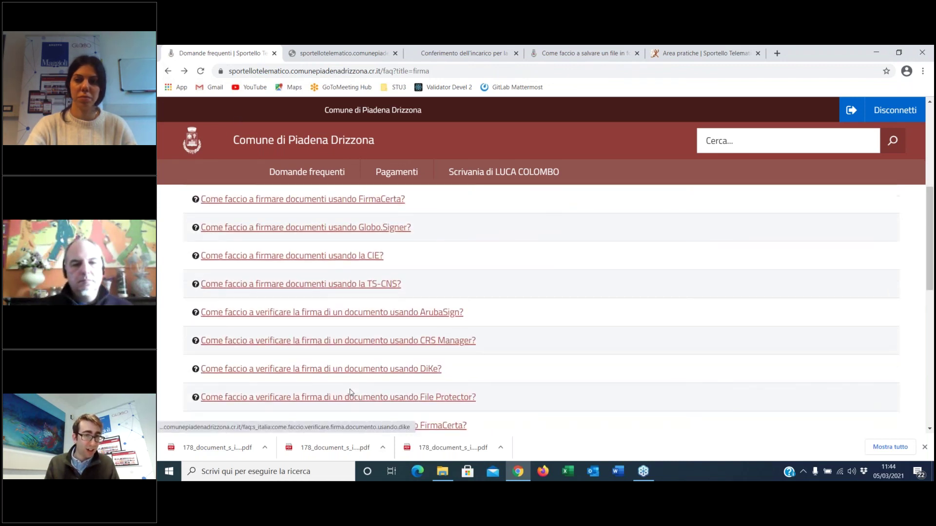
pyautogui.scroll(-2, 350, 393)
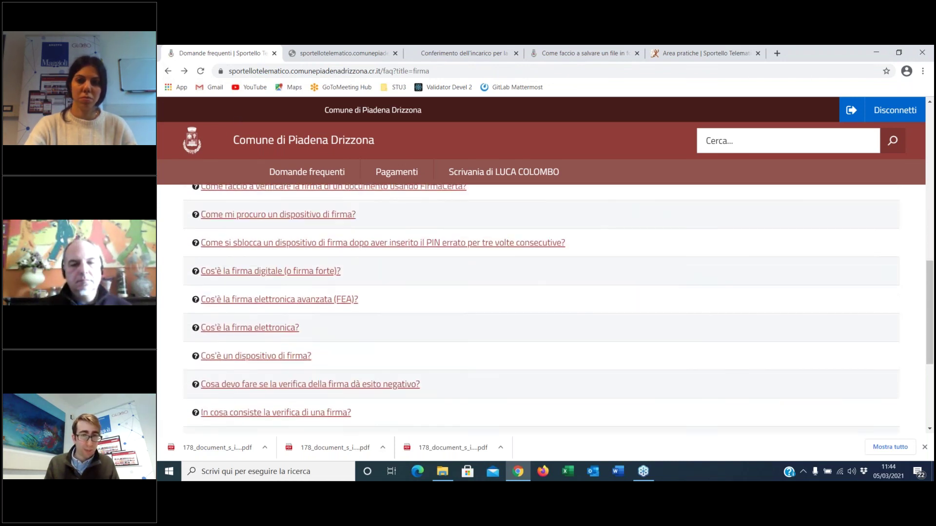
pyautogui.scroll(-2, 350, 391)
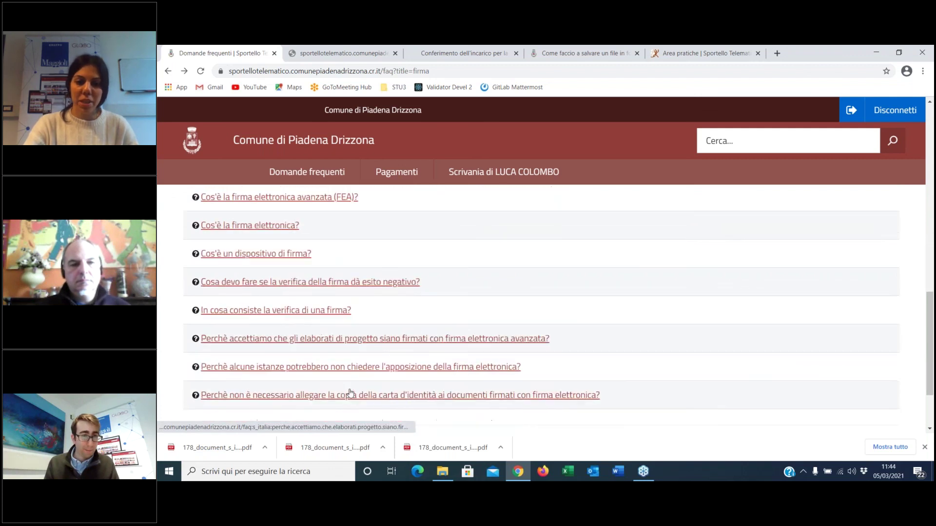
pyautogui.scroll(-1, 299, 377)
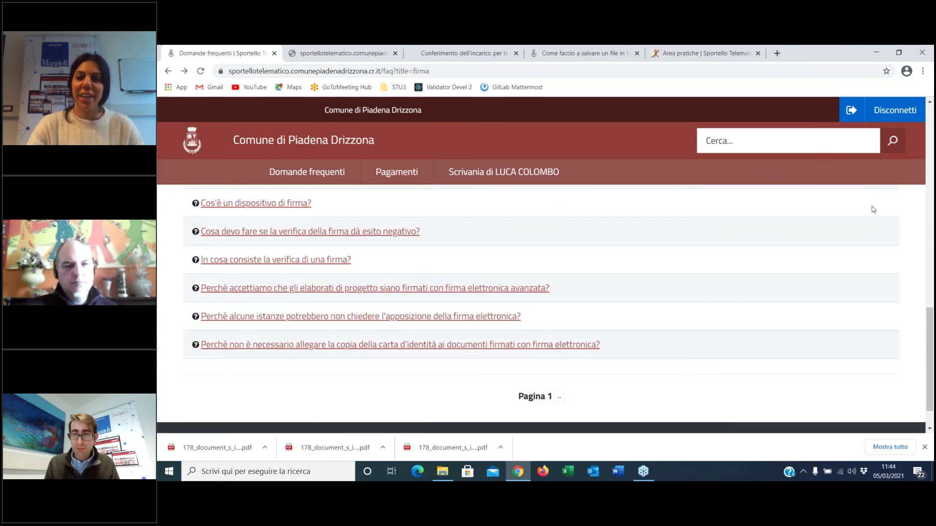
pyautogui.click(641, 472)
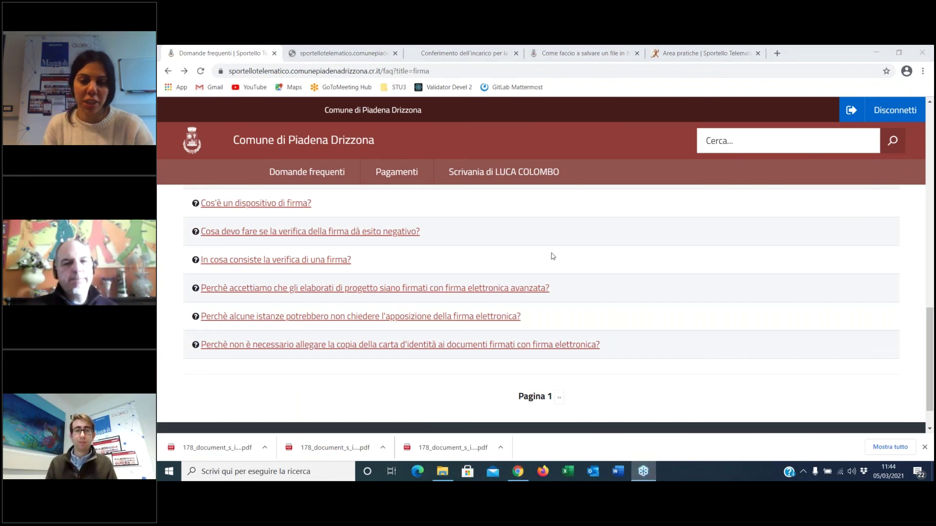